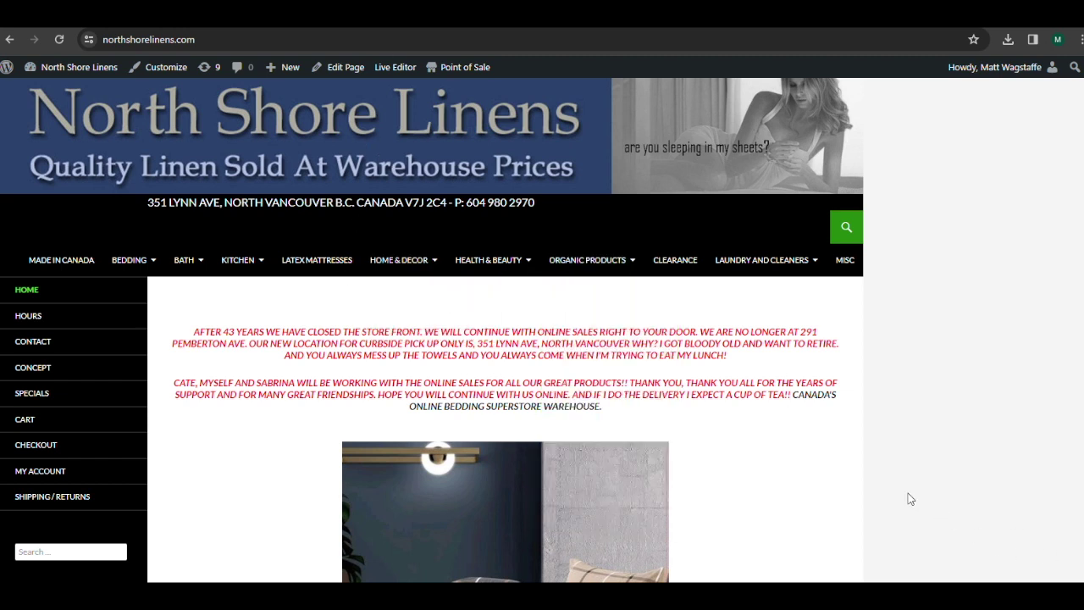
Examine the North Shore Linens home page, including its announcement text, featured product listings and category navigation.
{"action": "scroll", "coordinate": [616, 324], "scroll_direction": "down", "scroll_amount": 5}
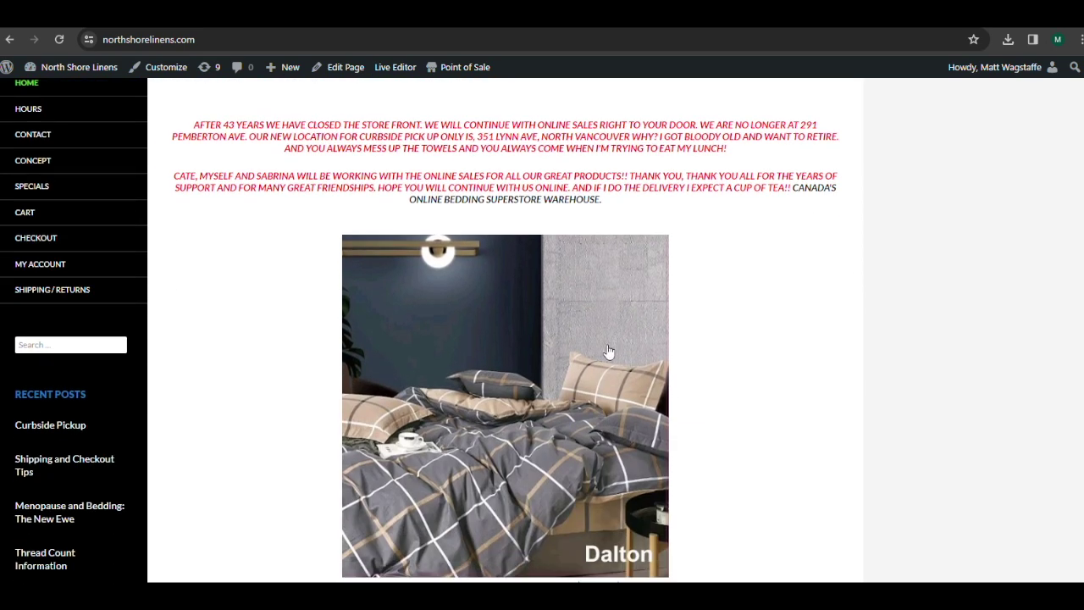
{"action": "scroll", "coordinate": [665, 381], "scroll_direction": "up", "scroll_amount": 3}
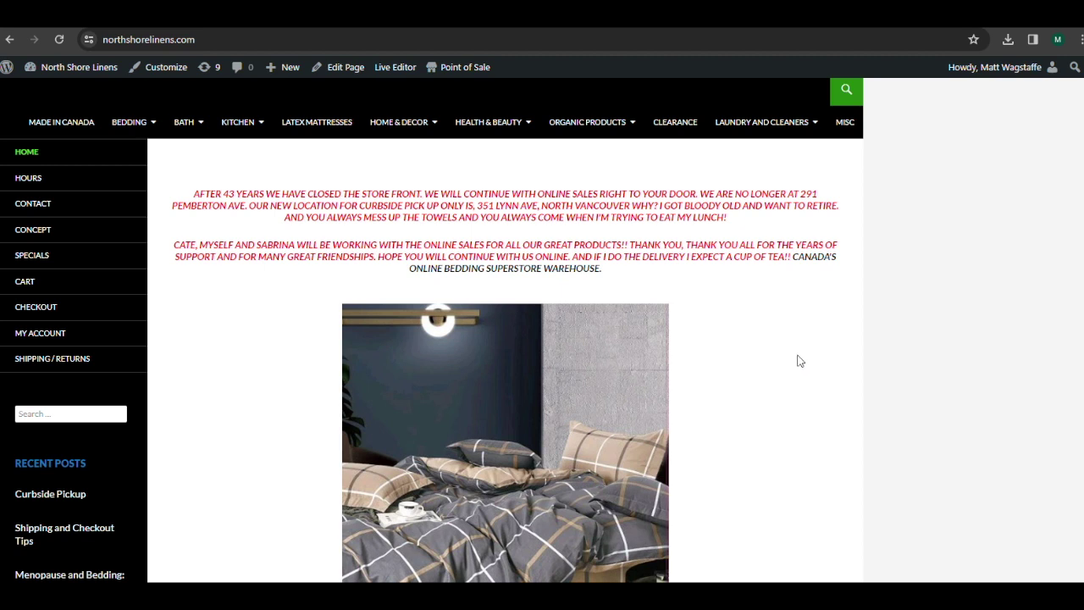
{"action": "scroll", "coordinate": [801, 362], "scroll_direction": "down", "scroll_amount": 1}
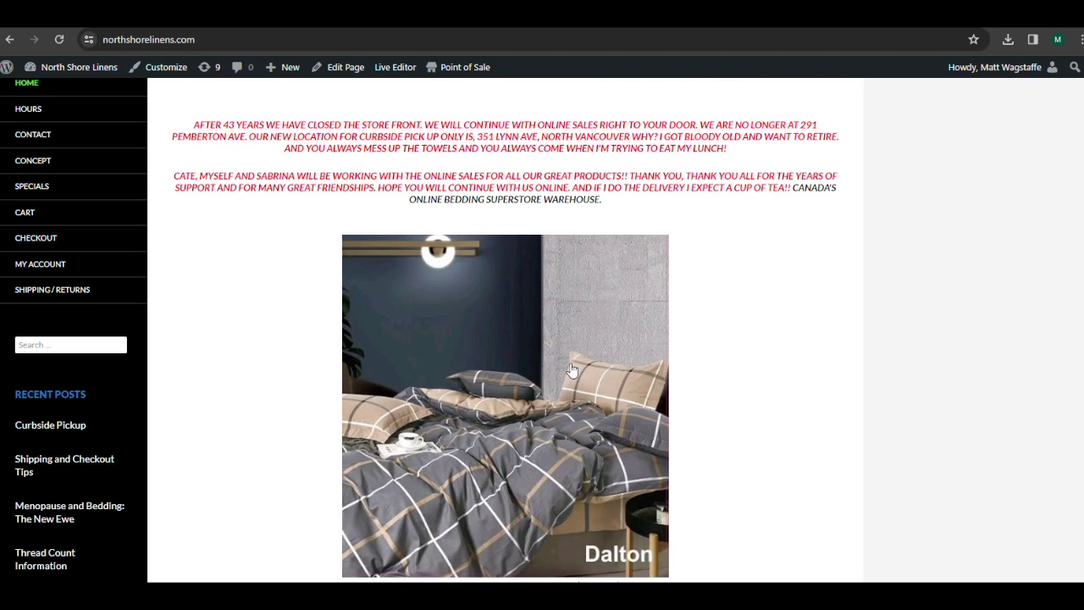
{"action": "scroll", "coordinate": [610, 430], "scroll_direction": "down", "scroll_amount": 12}
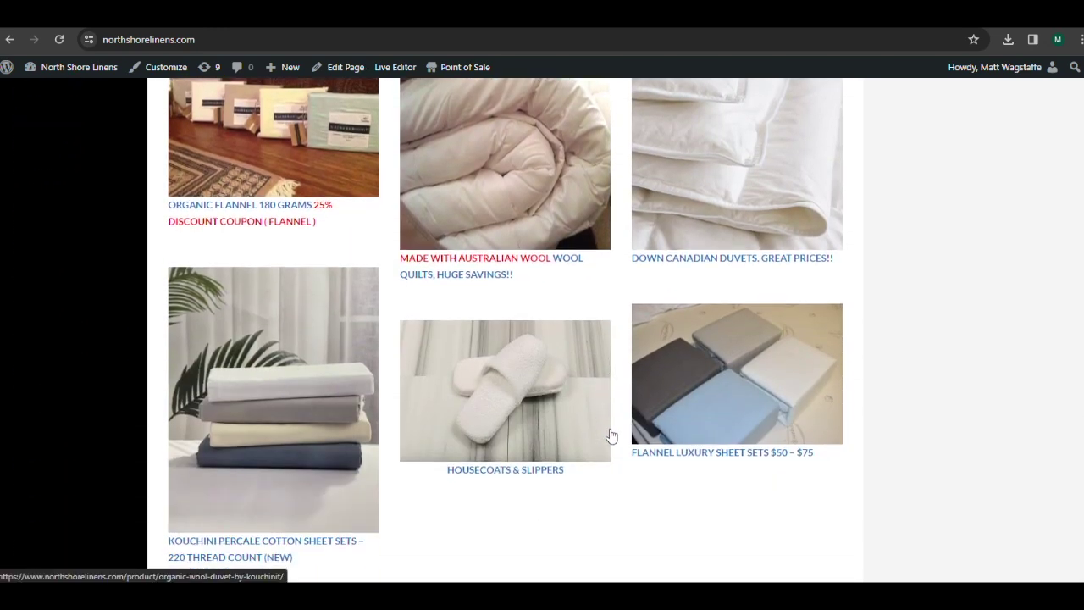
{"action": "scroll", "coordinate": [612, 434], "scroll_direction": "down", "scroll_amount": 4}
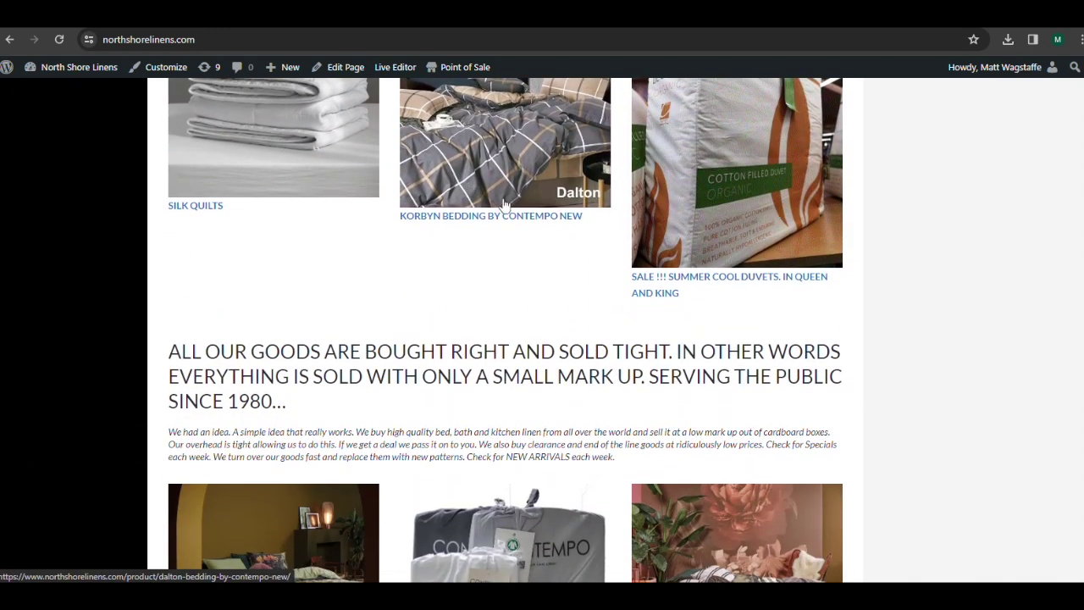
{"action": "scroll", "coordinate": [531, 541], "scroll_direction": "down", "scroll_amount": 2}
{"action": "scroll", "coordinate": [531, 541], "scroll_direction": "down", "scroll_amount": 1}
{"action": "scroll", "coordinate": [409, 404], "scroll_direction": "down", "scroll_amount": 7}
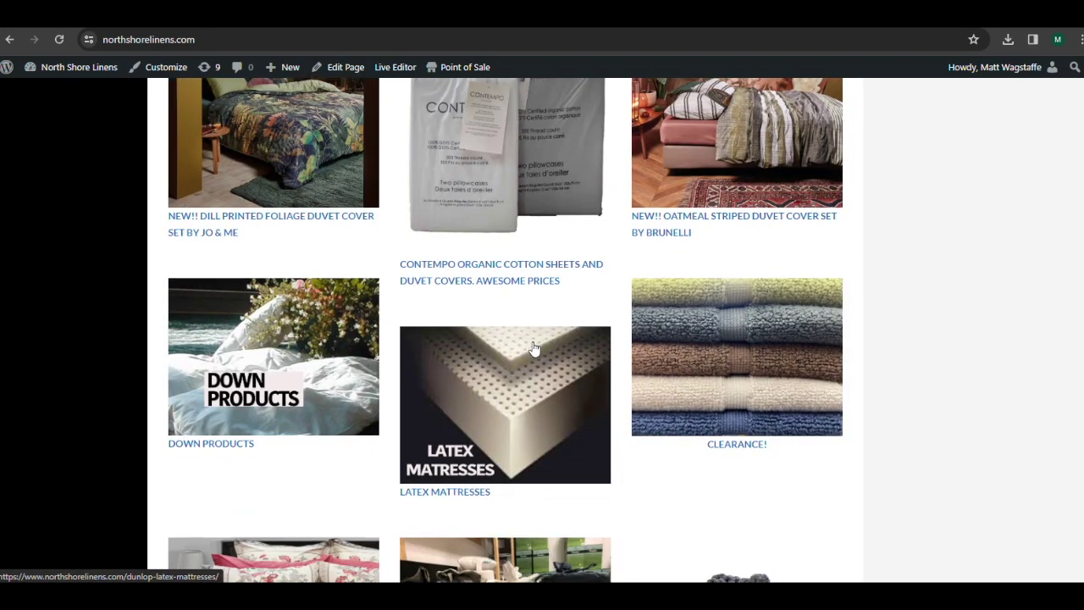
{"action": "scroll", "coordinate": [612, 362], "scroll_direction": "down", "scroll_amount": 3}
{"action": "scroll", "coordinate": [635, 363], "scroll_direction": "up", "scroll_amount": 4}
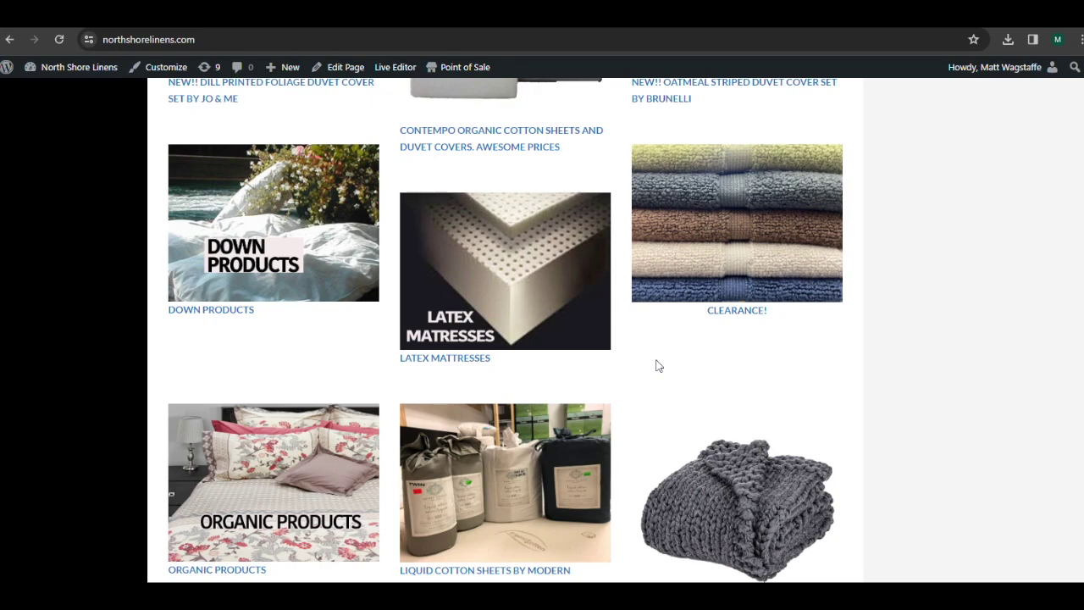
{"action": "scroll", "coordinate": [659, 366], "scroll_direction": "up", "scroll_amount": 20}
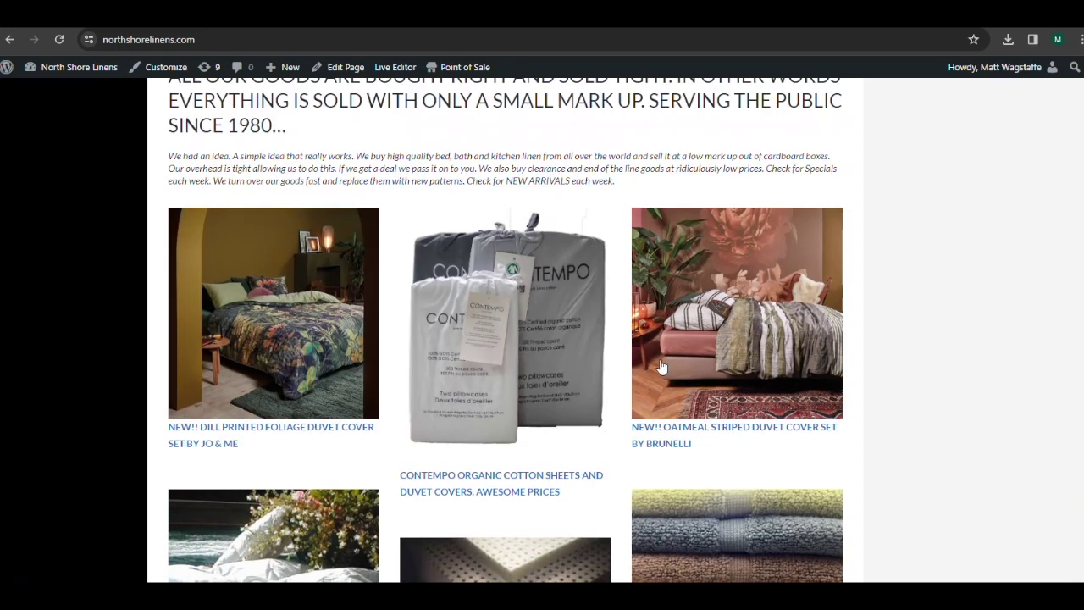
{"action": "scroll", "coordinate": [661, 368], "scroll_direction": "up", "scroll_amount": 5}
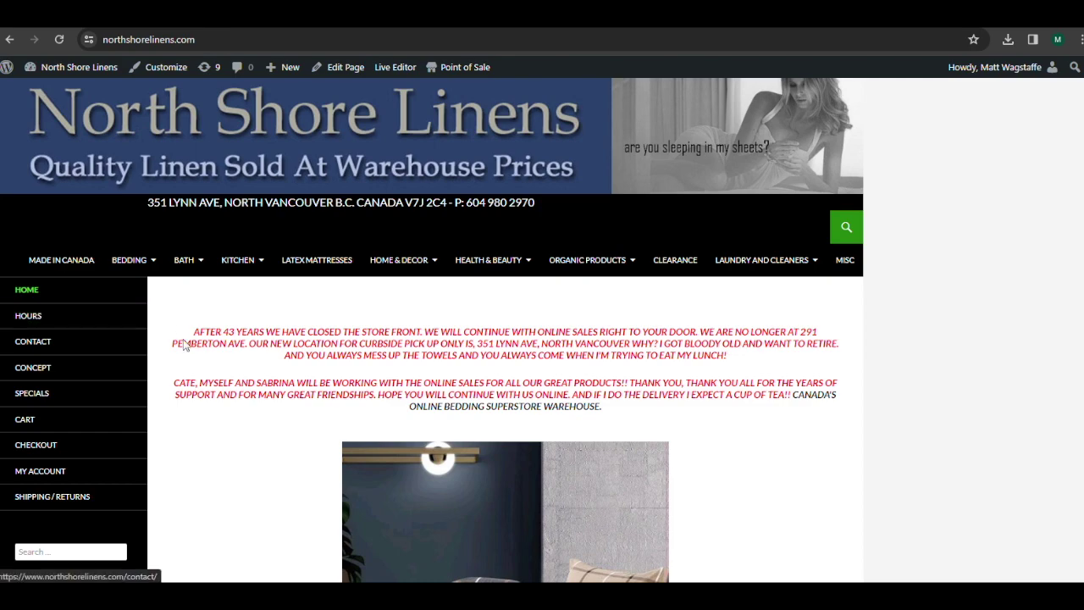
{"action": "scroll", "coordinate": [322, 410], "scroll_direction": "down", "scroll_amount": 10}
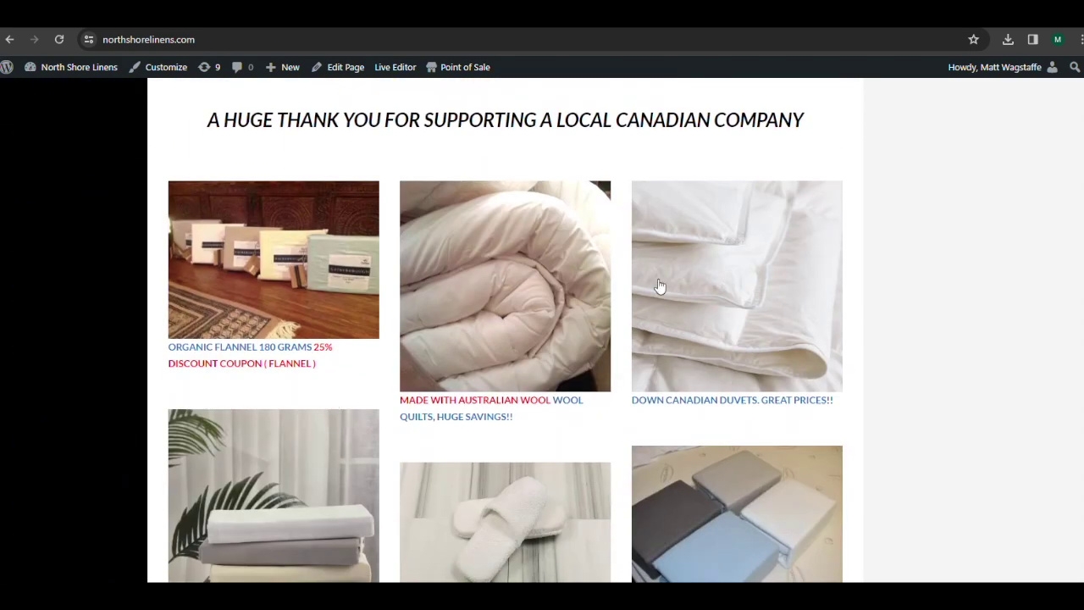
{"action": "scroll", "coordinate": [487, 453], "scroll_direction": "up", "scroll_amount": 10}
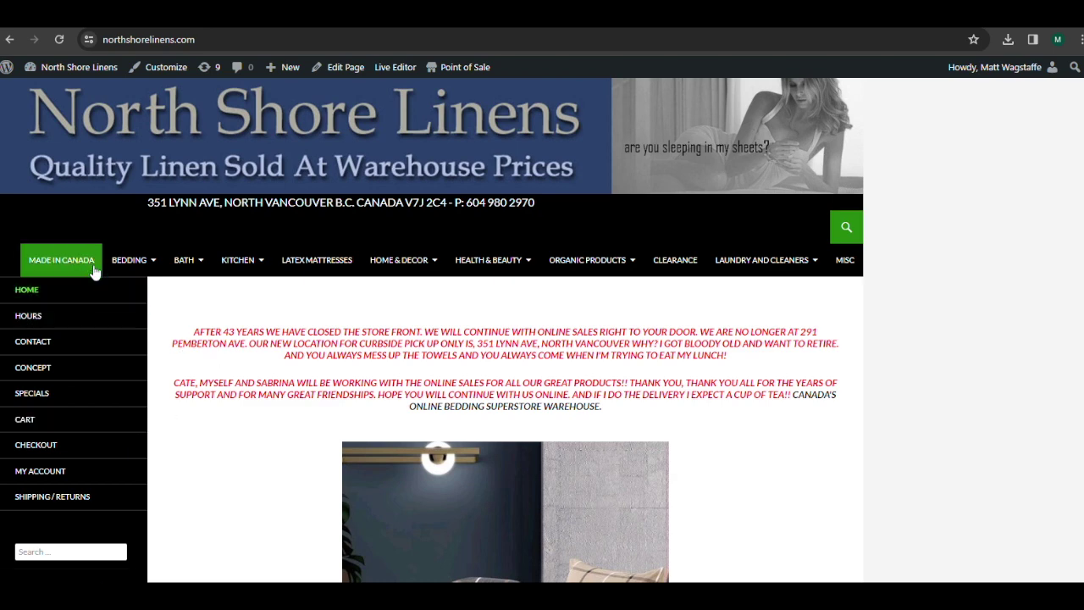
{"action": "mouse_move", "coordinate": [404, 272]}
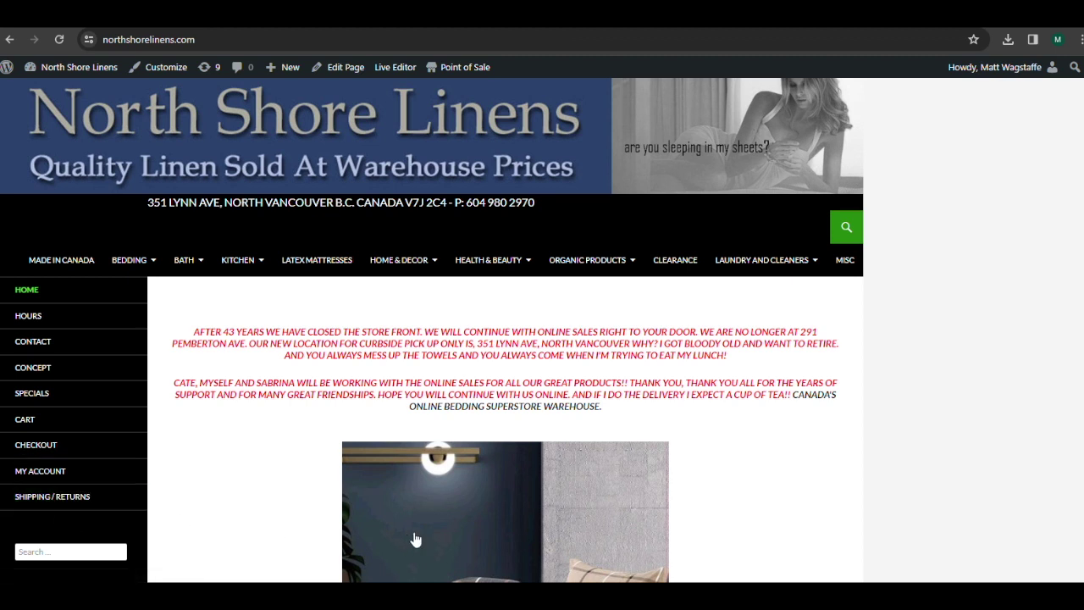
{"action": "left_click", "coordinate": [846, 228]}
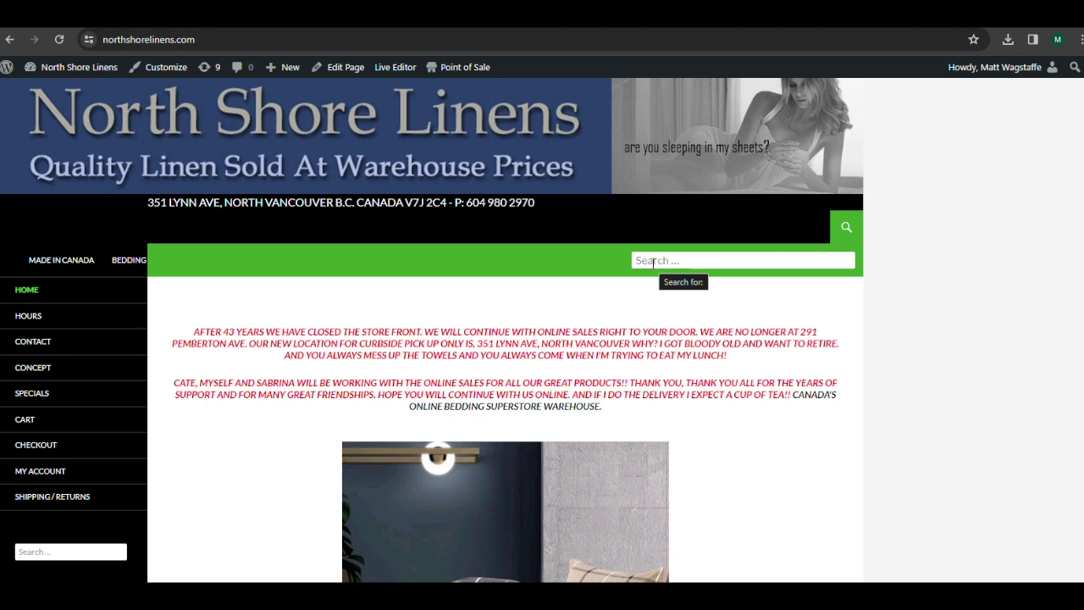
{"action": "type", "text": "bed"}
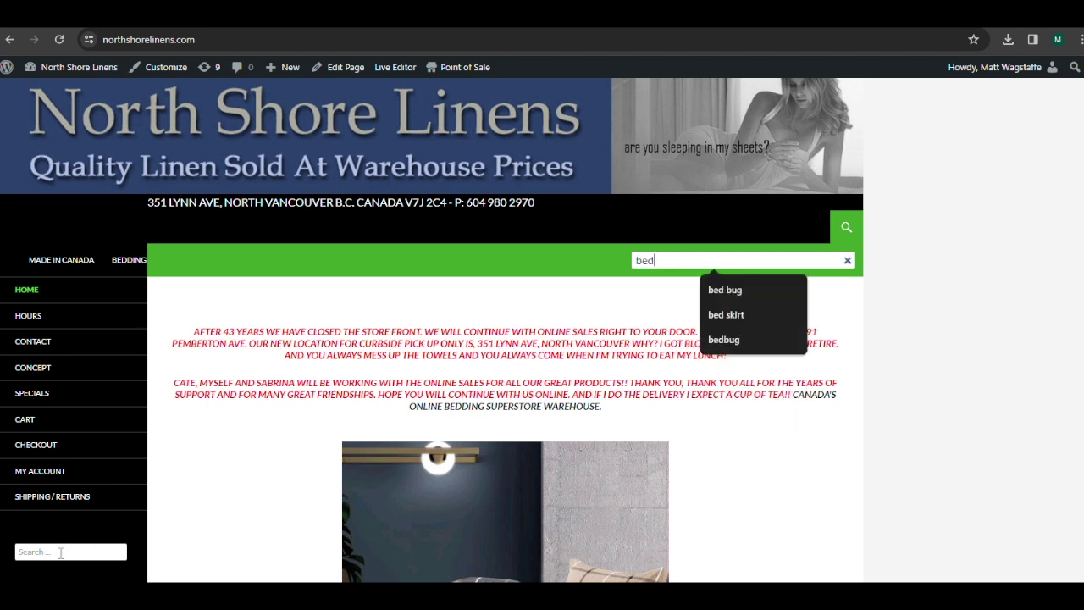
{"action": "left_click", "coordinate": [59, 553]}
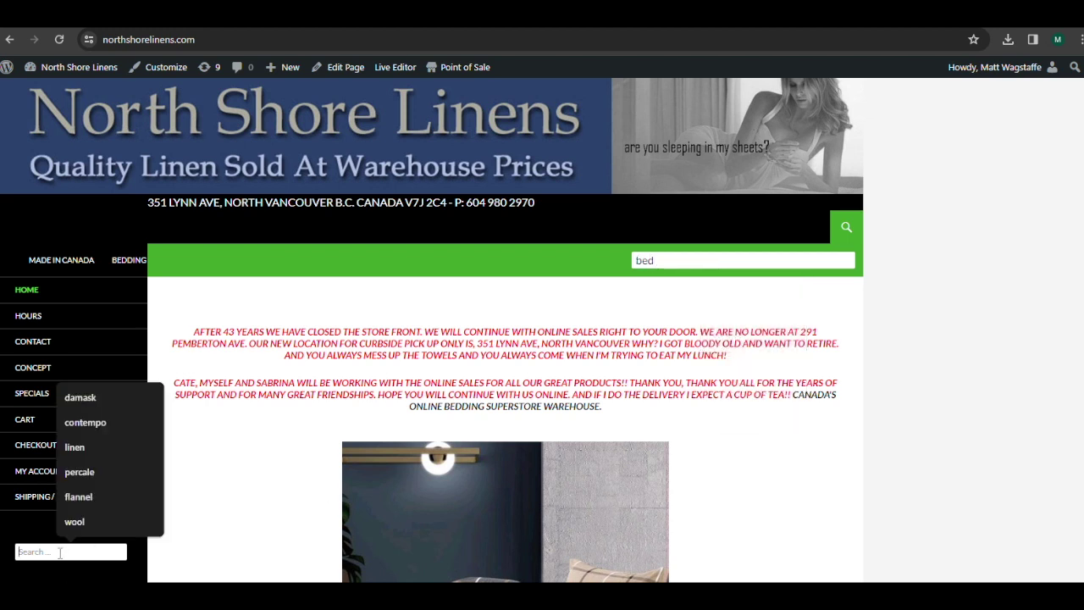
{"action": "double_click", "coordinate": [636, 260]}
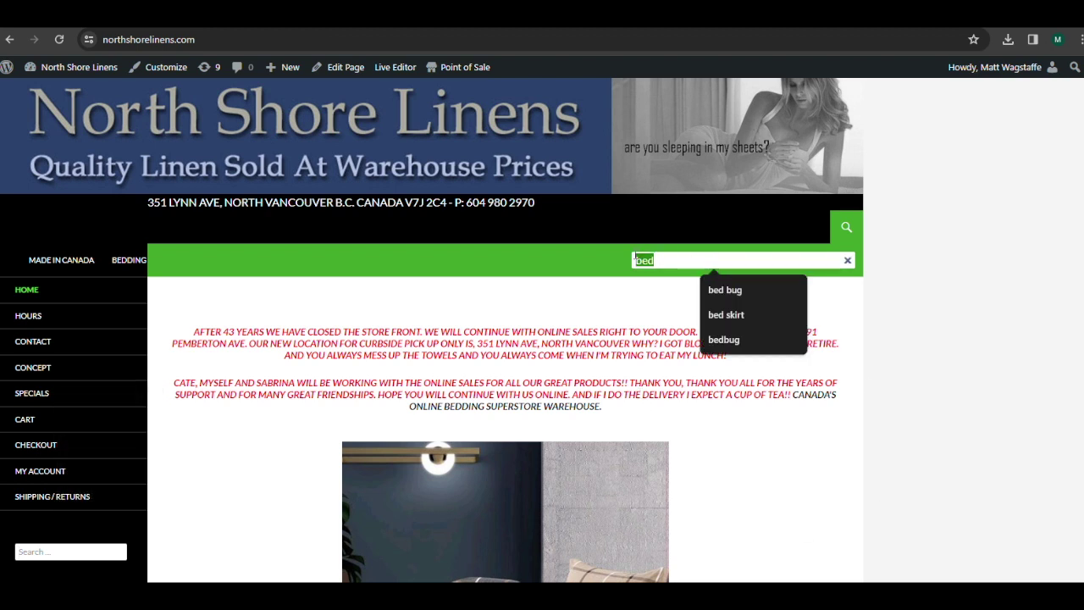
{"action": "key", "text": "BackSpace"}
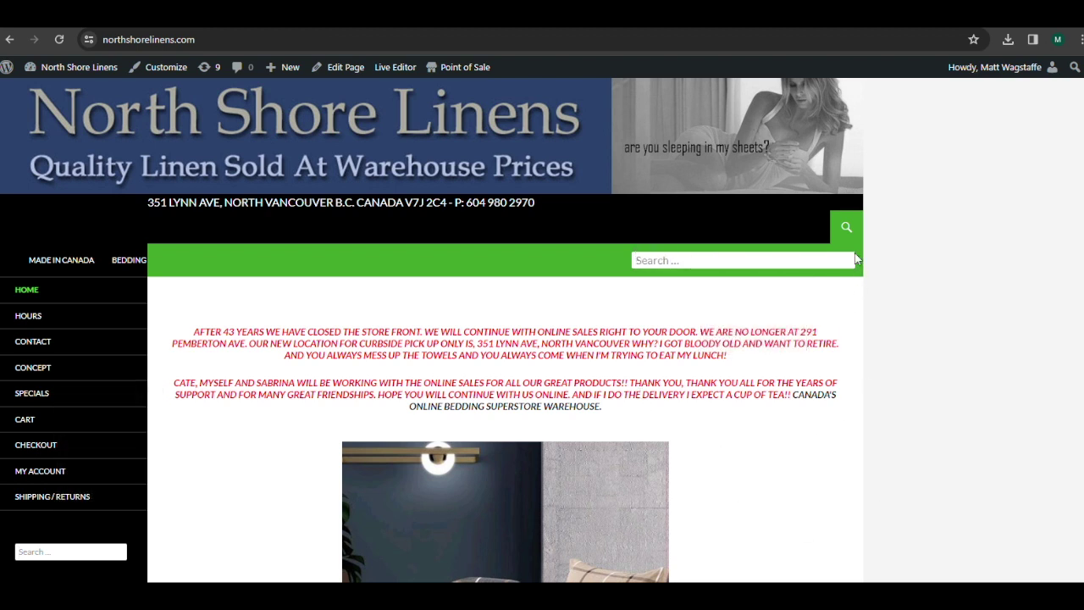
{"action": "left_click", "coordinate": [845, 220]}
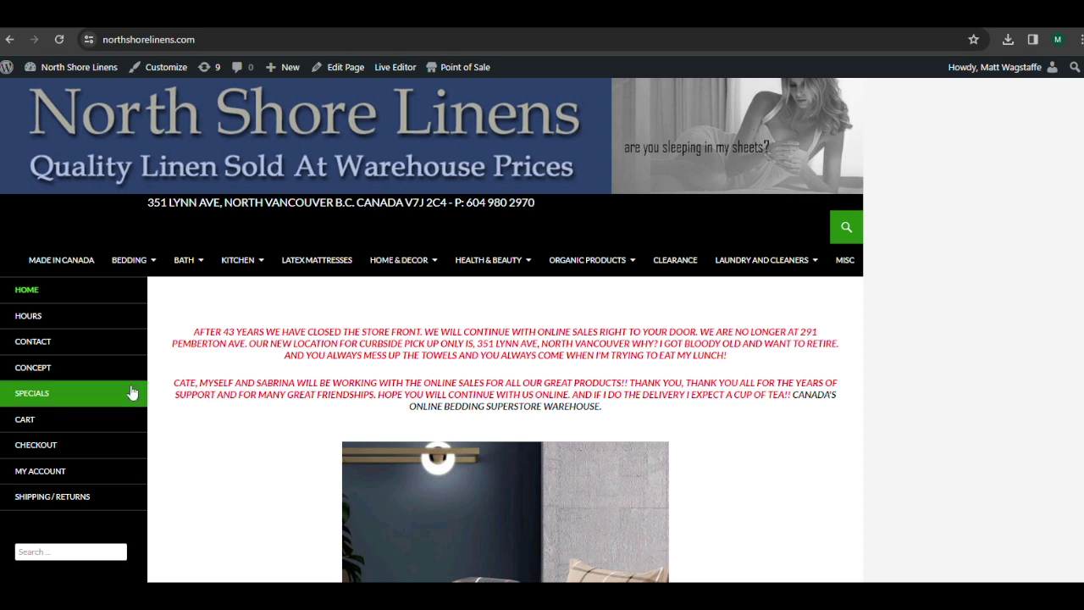
Search the store's products for "yellow" and look through the matching items.
{"action": "mouse_move", "coordinate": [199, 280]}
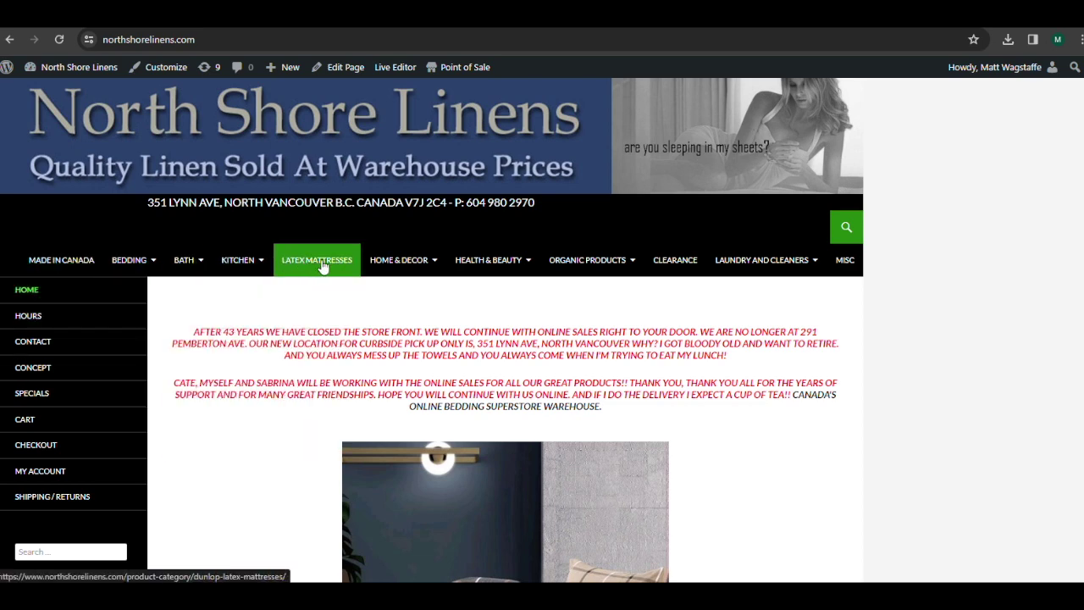
{"action": "mouse_move", "coordinate": [765, 268]}
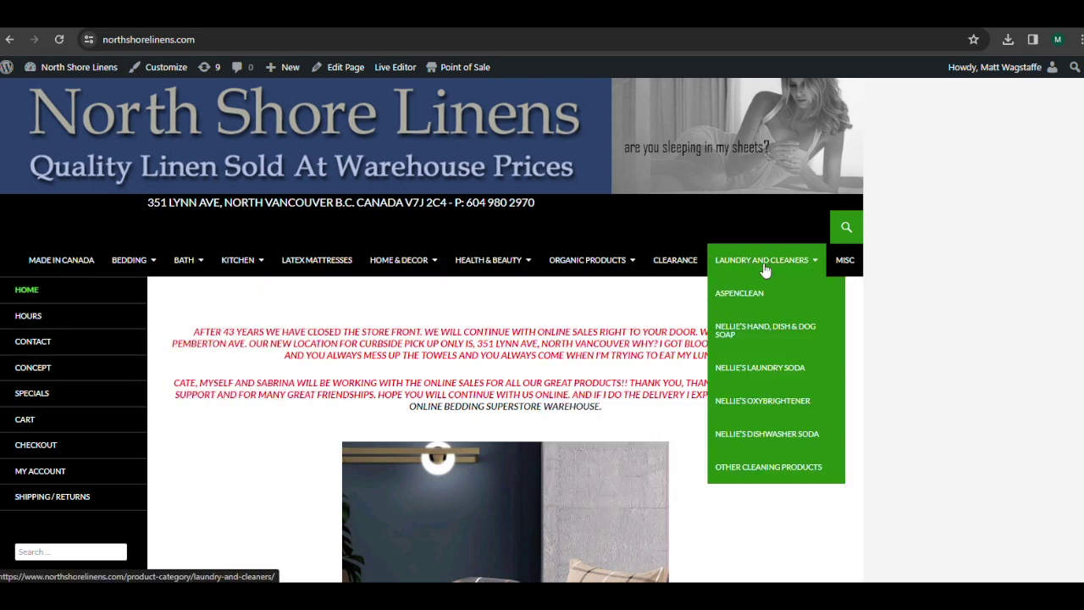
{"action": "left_click", "coordinate": [846, 227]}
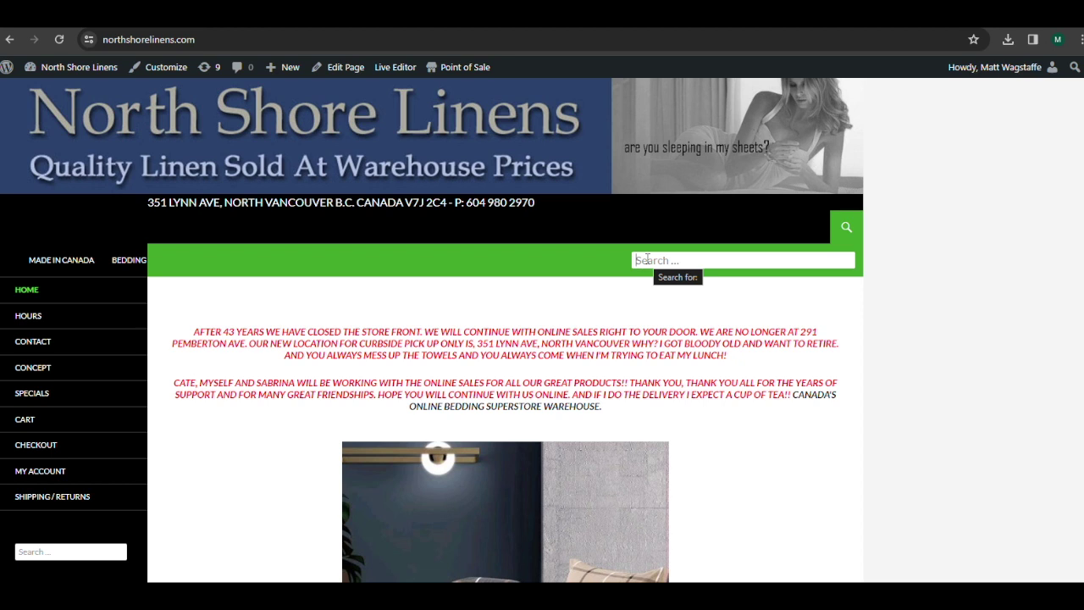
{"action": "type", "text": "yellow"}
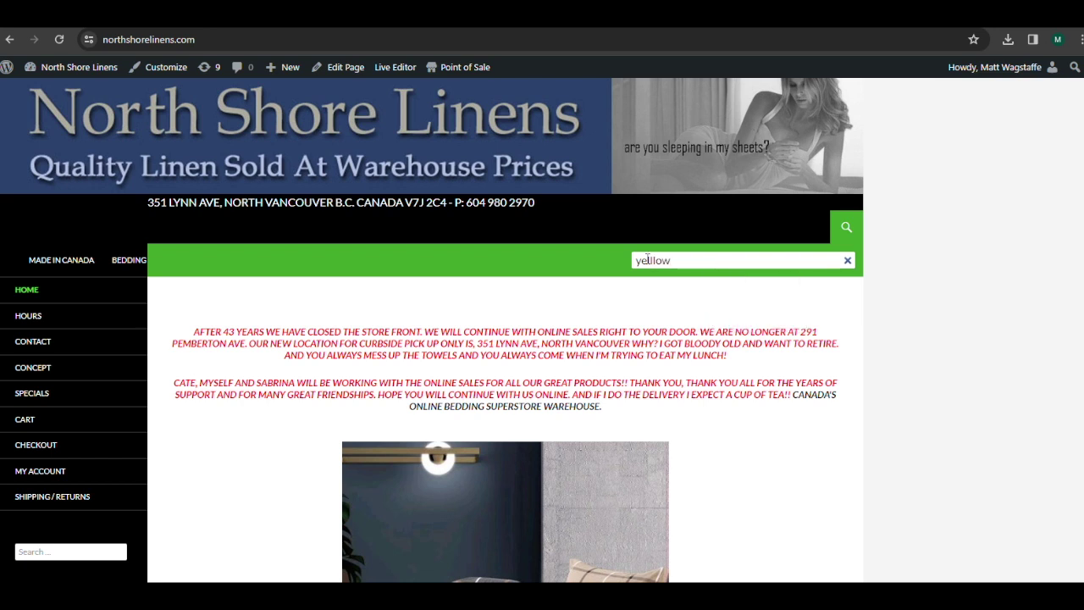
{"action": "type", "text": "llow"}
{"action": "key", "text": "Return"}
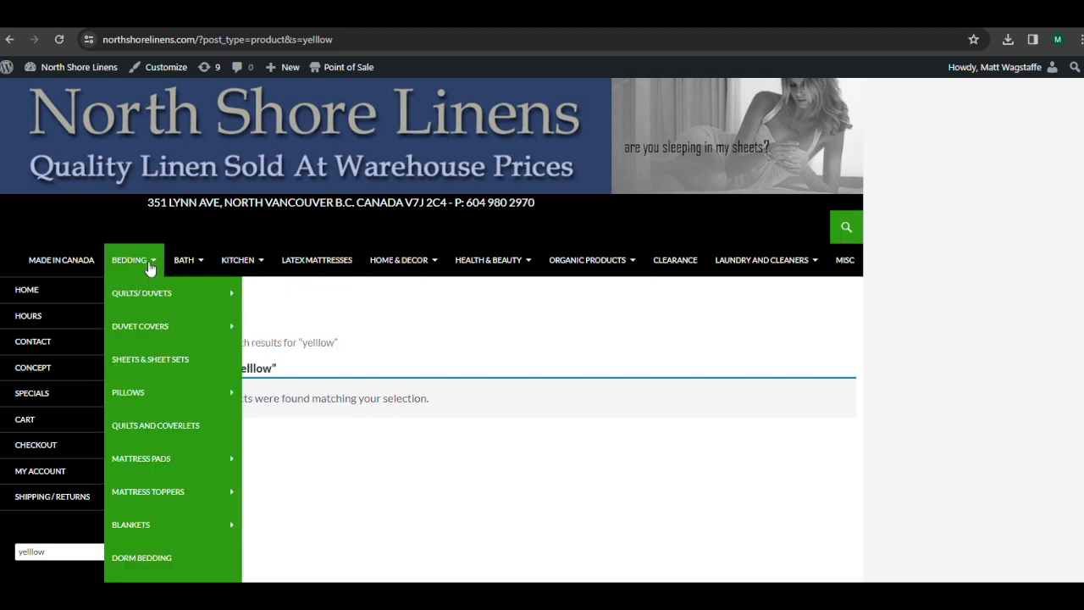
{"action": "mouse_move", "coordinate": [176, 259]}
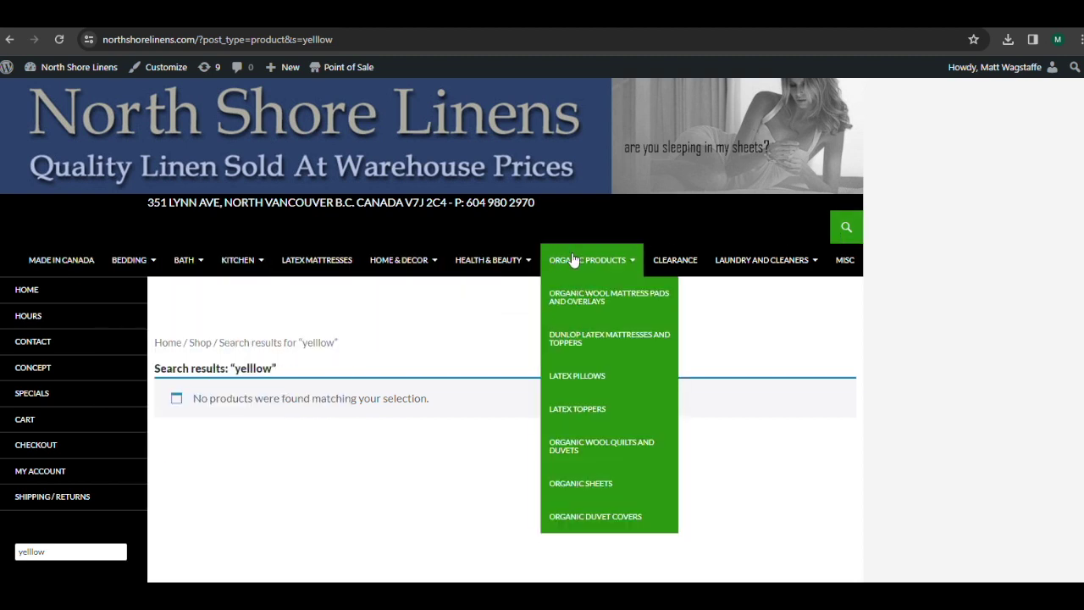
{"action": "left_click", "coordinate": [858, 230]}
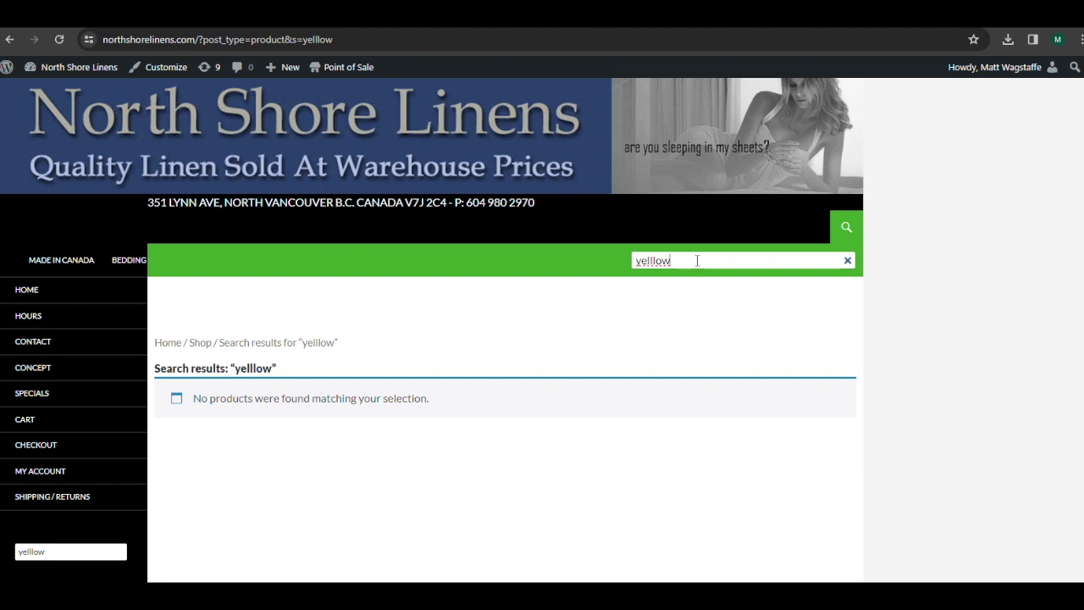
{"action": "key", "text": "BackSpace"}
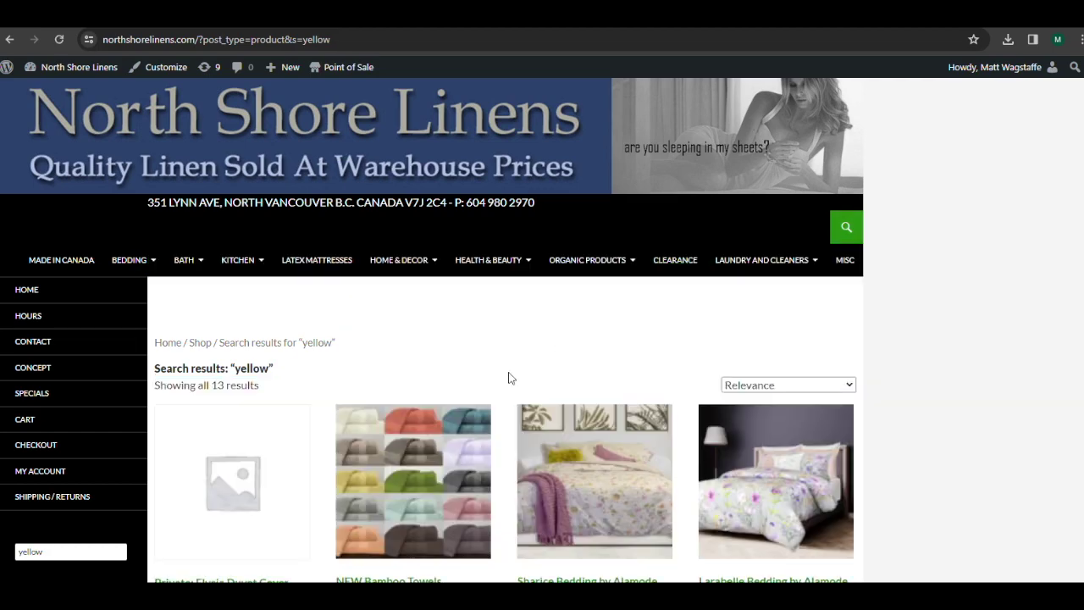
{"action": "scroll", "coordinate": [500, 436], "scroll_direction": "down", "scroll_amount": 9}
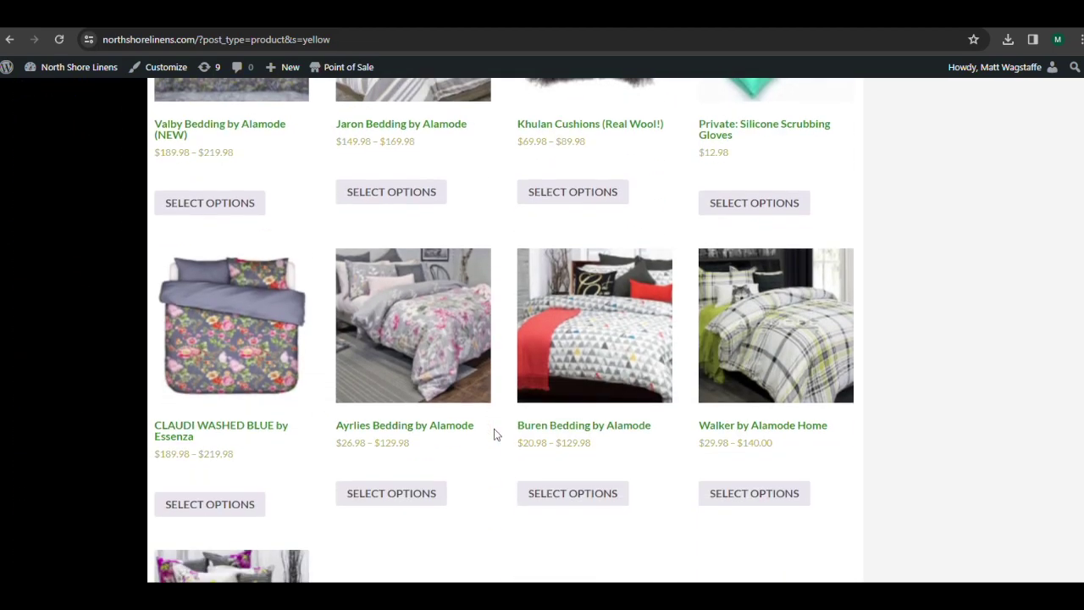
{"action": "scroll", "coordinate": [474, 427], "scroll_direction": "up", "scroll_amount": 1}
{"action": "scroll", "coordinate": [453, 414], "scroll_direction": "up", "scroll_amount": 10}
Review the Bedding subcategories, open the Duvet Covers category and look at its first products.
{"action": "mouse_move", "coordinate": [150, 269]}
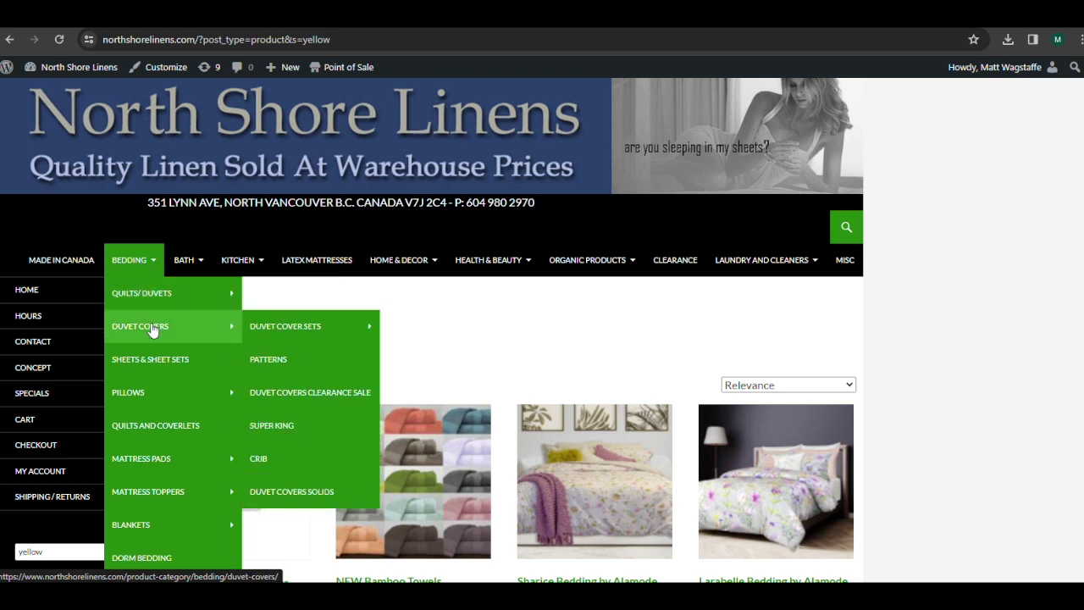
{"action": "mouse_move", "coordinate": [165, 389]}
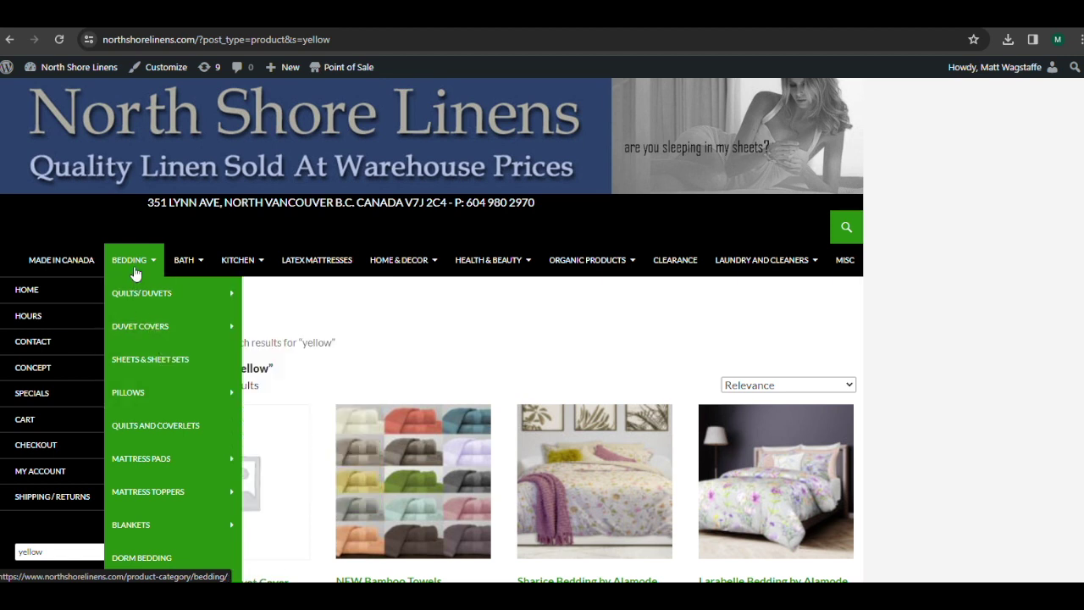
{"action": "mouse_move", "coordinate": [132, 304]}
{"action": "mouse_move", "coordinate": [134, 327]}
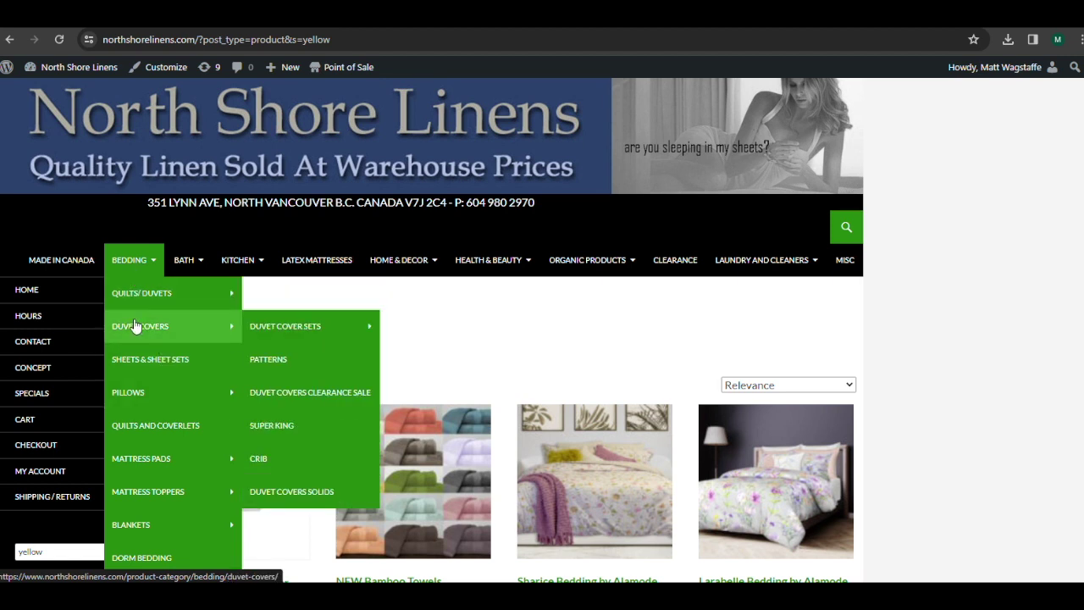
{"action": "mouse_move", "coordinate": [247, 332]}
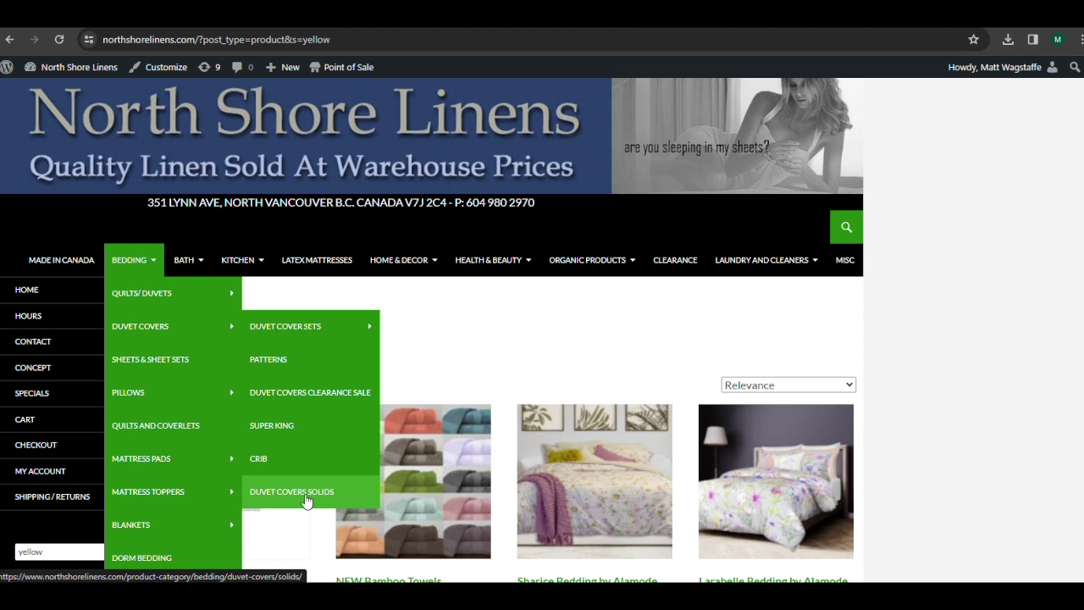
{"action": "mouse_move", "coordinate": [311, 330]}
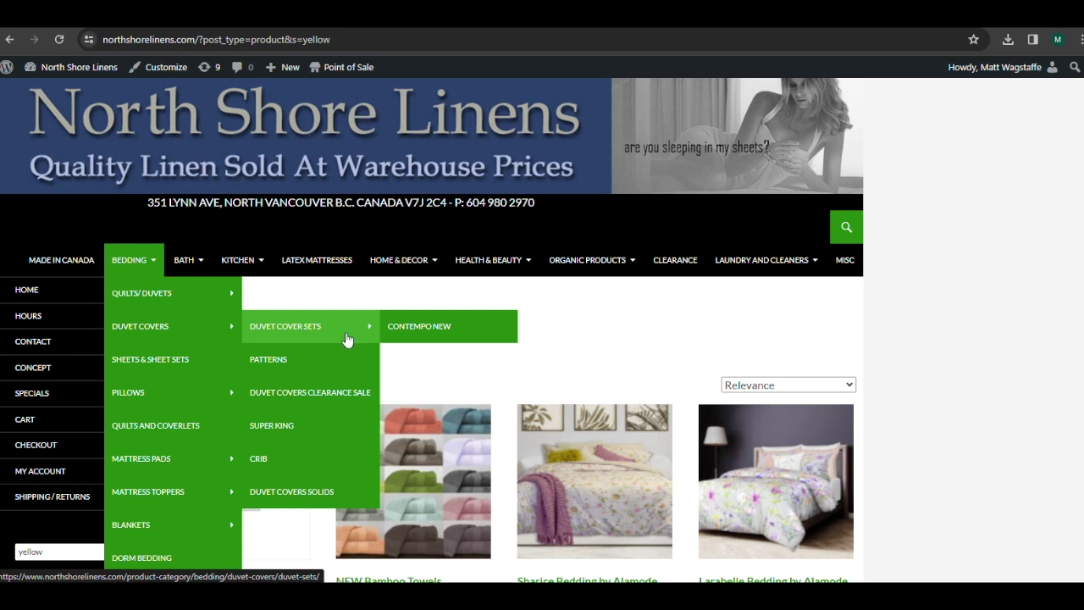
{"action": "left_click", "coordinate": [165, 330]}
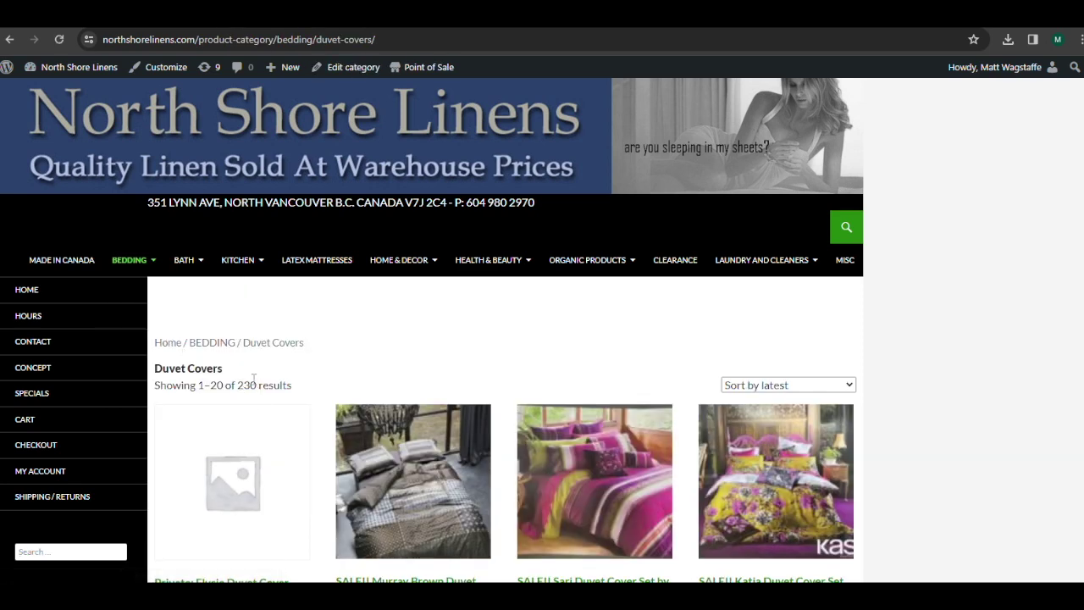
{"action": "scroll", "coordinate": [288, 383], "scroll_direction": "down", "scroll_amount": 2}
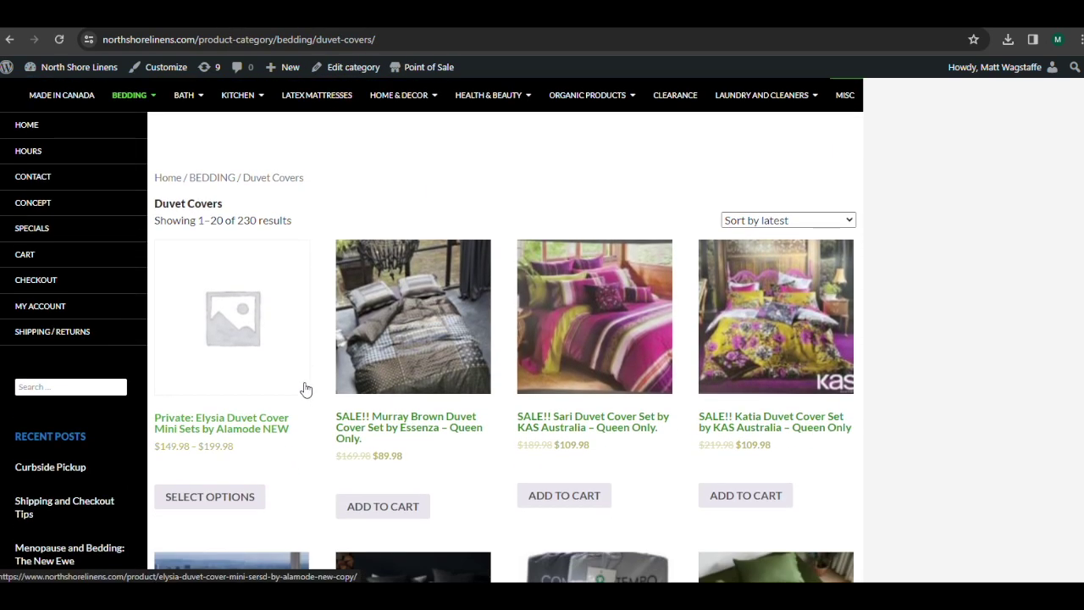
{"action": "scroll", "coordinate": [305, 389], "scroll_direction": "down", "scroll_amount": 1}
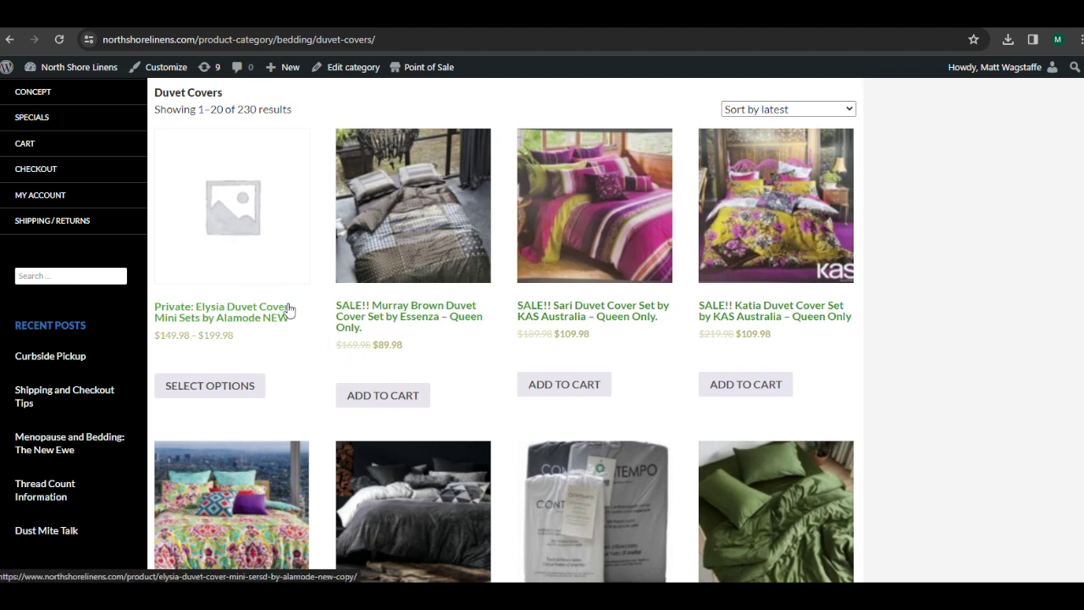
Look through the Duvet Covers listing and open the Abigail Bedding by Contempo product.
{"action": "scroll", "coordinate": [349, 364], "scroll_direction": "down", "scroll_amount": 2}
{"action": "scroll", "coordinate": [346, 364], "scroll_direction": "down", "scroll_amount": 7}
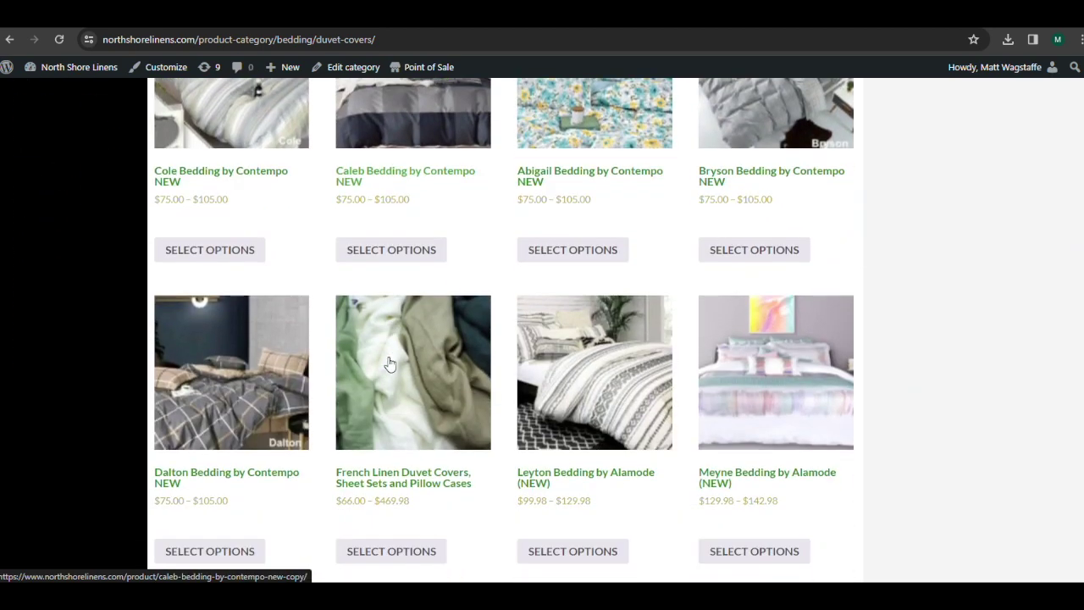
{"action": "scroll", "coordinate": [389, 364], "scroll_direction": "down", "scroll_amount": 2}
{"action": "scroll", "coordinate": [401, 360], "scroll_direction": "up", "scroll_amount": 4}
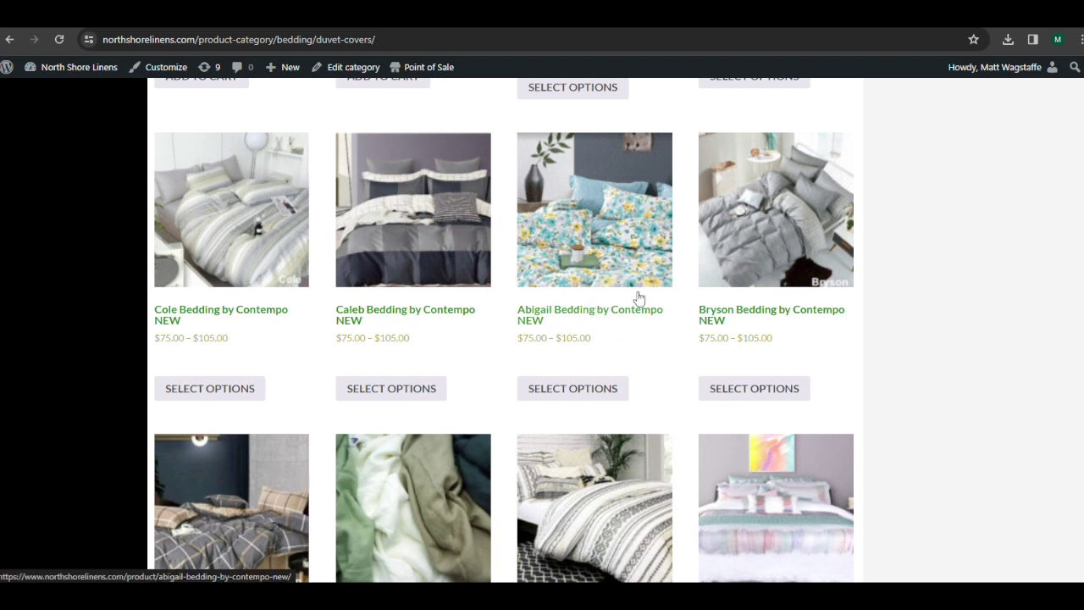
{"action": "left_click", "coordinate": [582, 242]}
View the Abigail Bedding photo enlarged, then read the product description down to its size choice, categories and tags.
{"action": "scroll", "coordinate": [680, 335], "scroll_direction": "down", "scroll_amount": 2}
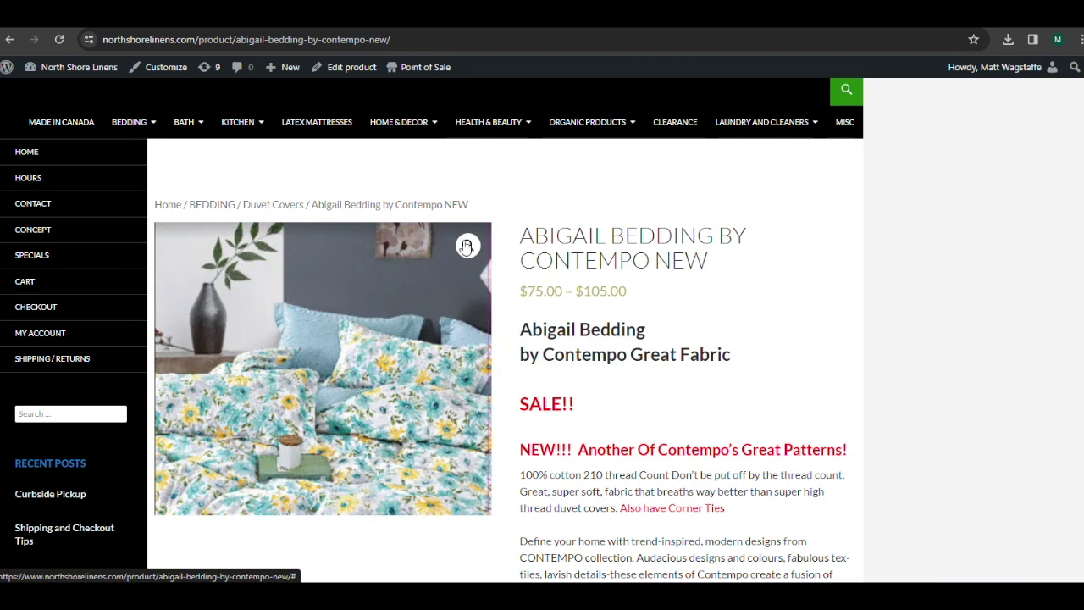
{"action": "left_click", "coordinate": [467, 245]}
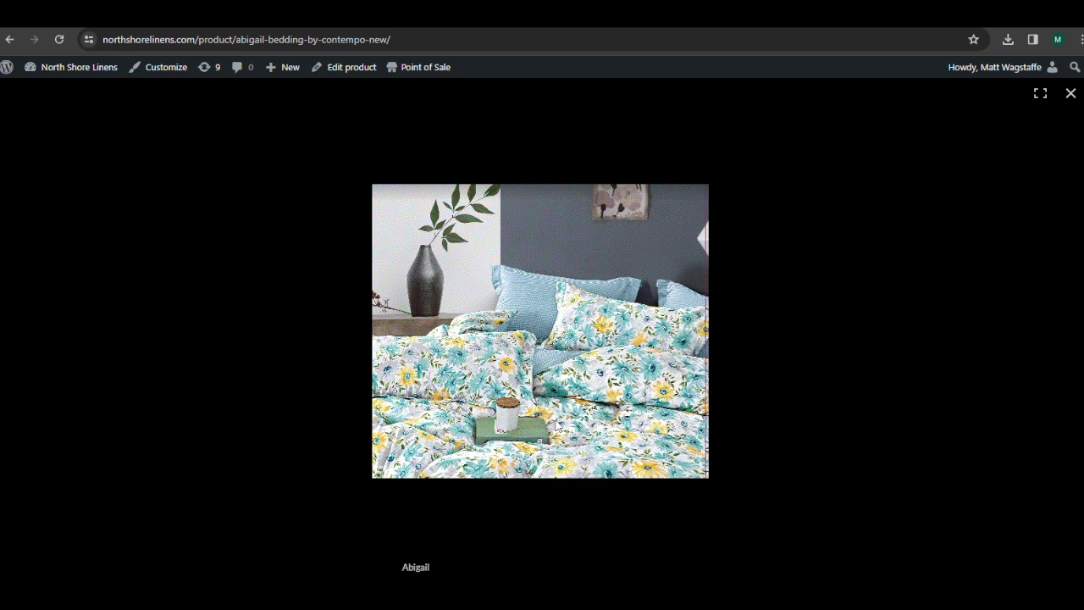
{"action": "left_click", "coordinate": [1072, 95]}
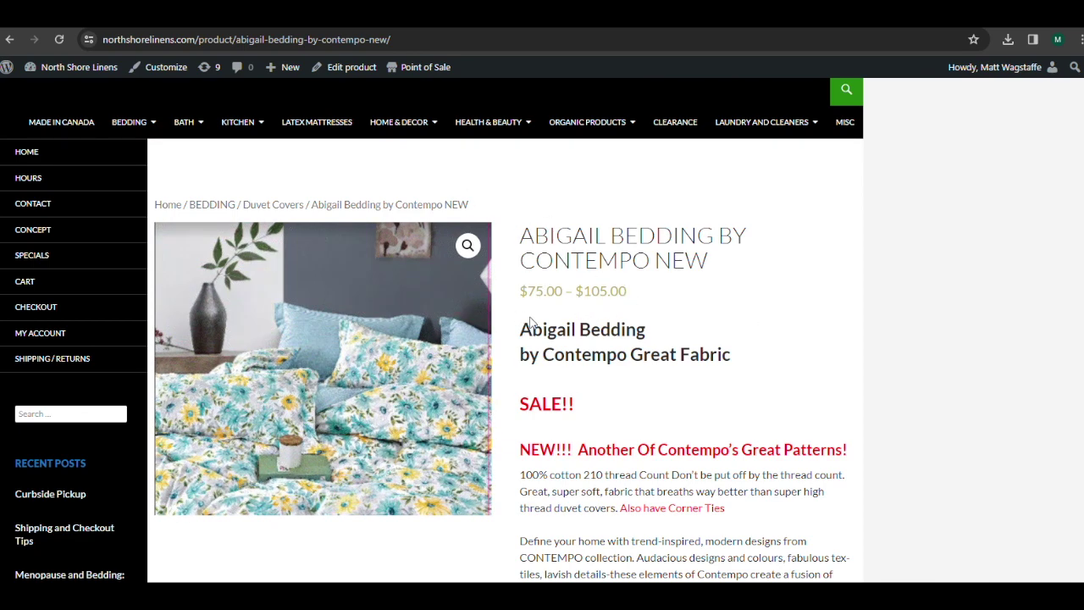
{"action": "scroll", "coordinate": [710, 403], "scroll_direction": "down", "scroll_amount": 2}
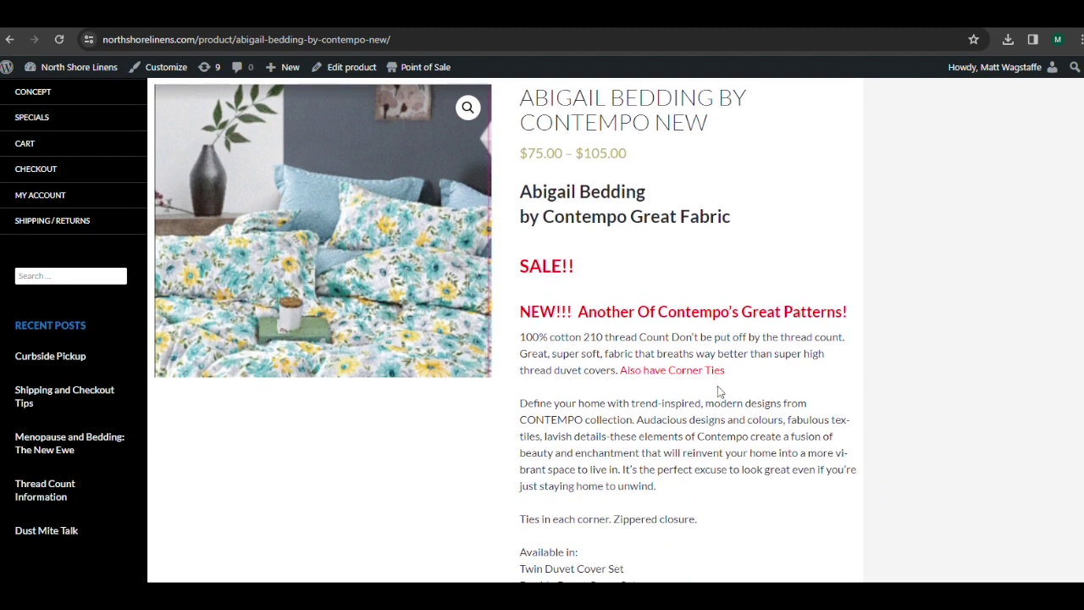
{"action": "scroll", "coordinate": [603, 373], "scroll_direction": "down", "scroll_amount": 3}
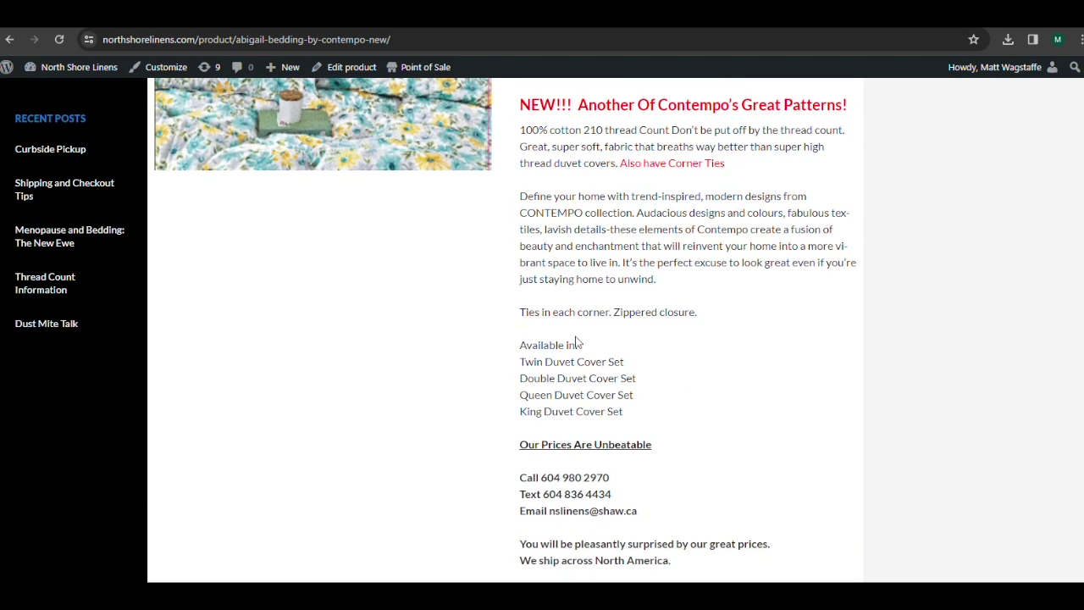
{"action": "scroll", "coordinate": [725, 377], "scroll_direction": "down", "scroll_amount": 1}
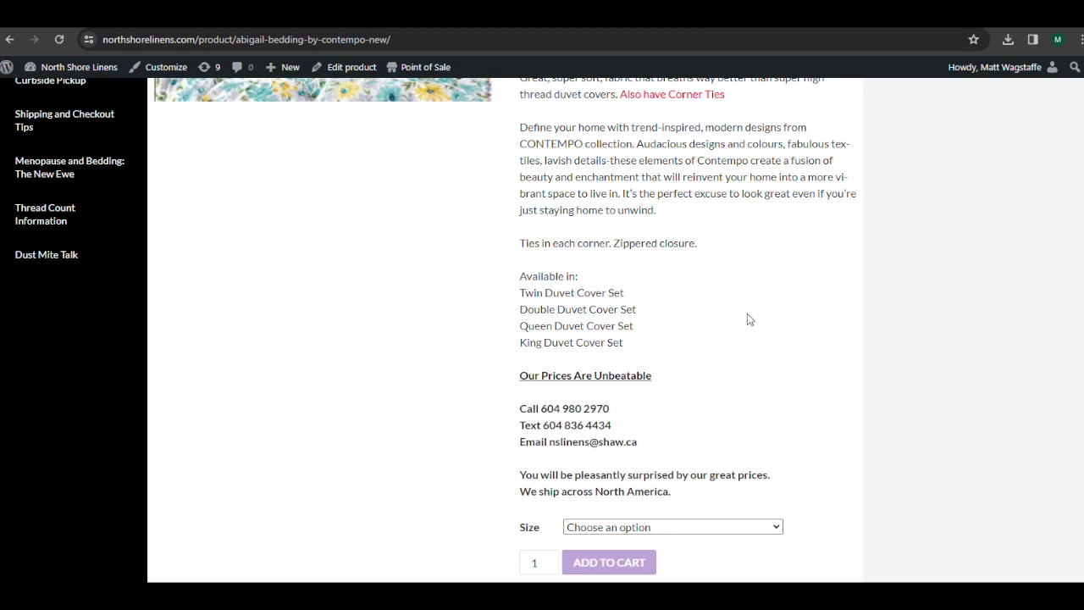
{"action": "scroll", "coordinate": [747, 331], "scroll_direction": "down", "scroll_amount": 4}
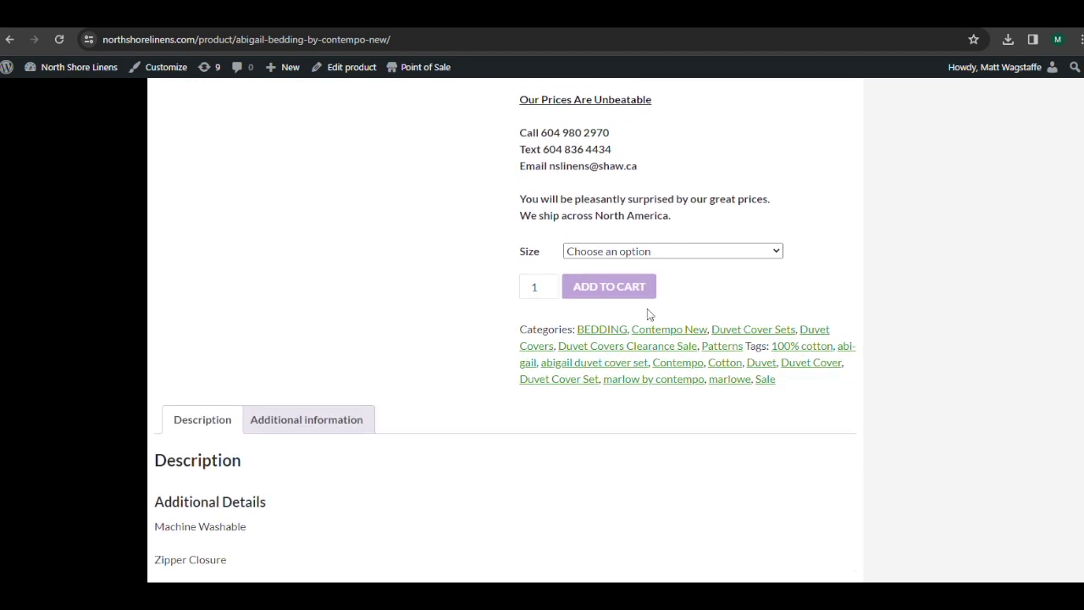
Add one Abigail Bedding in size Twin to the cart and view the cart.
{"action": "left_click", "coordinate": [606, 252]}
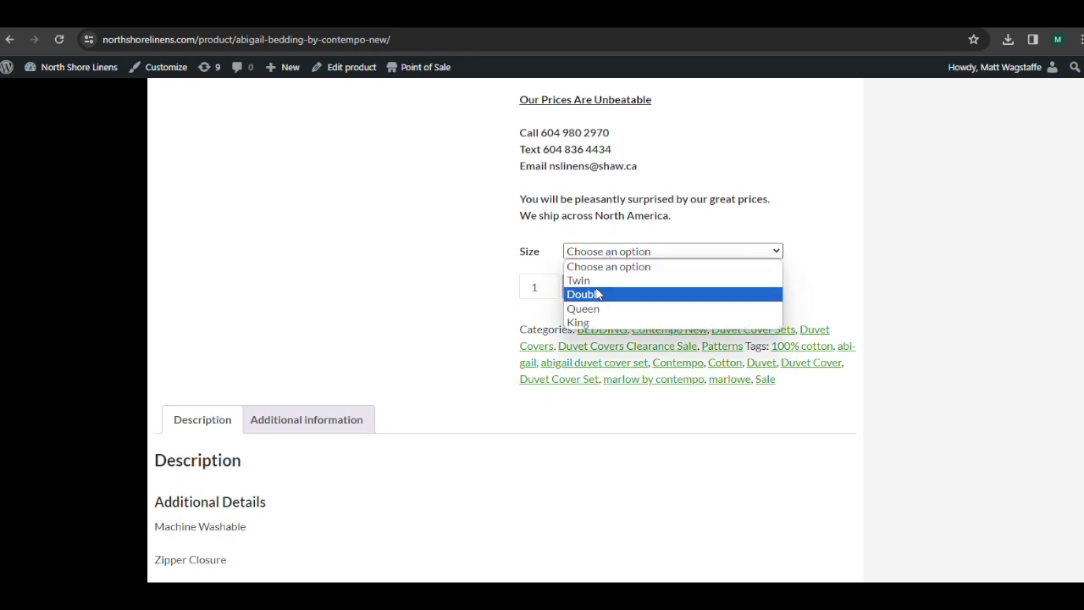
{"action": "left_click", "coordinate": [585, 286]}
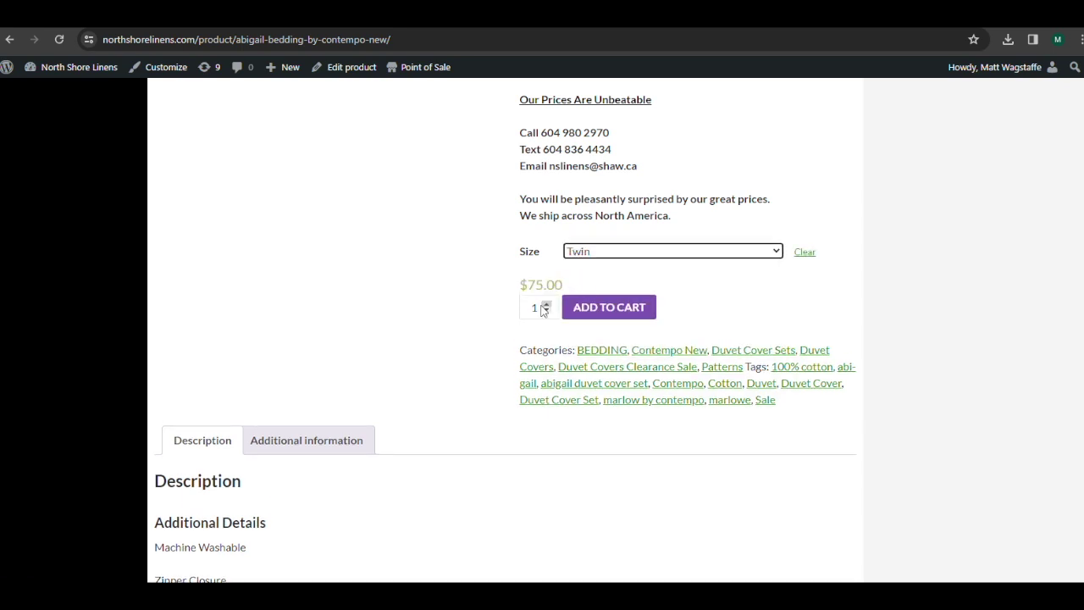
{"action": "left_click", "coordinate": [600, 310]}
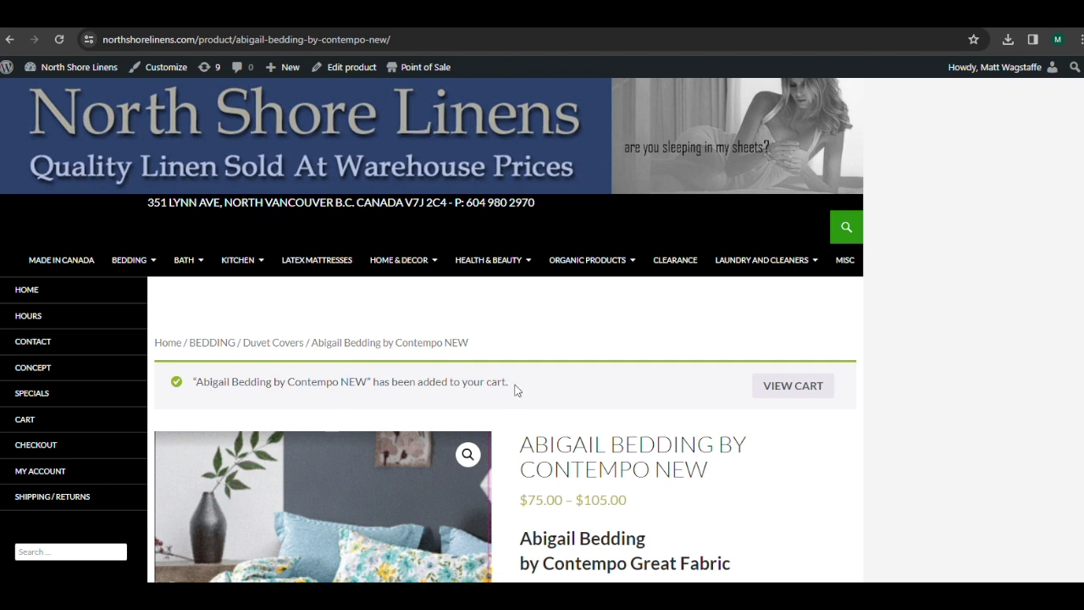
{"action": "left_click", "coordinate": [805, 394]}
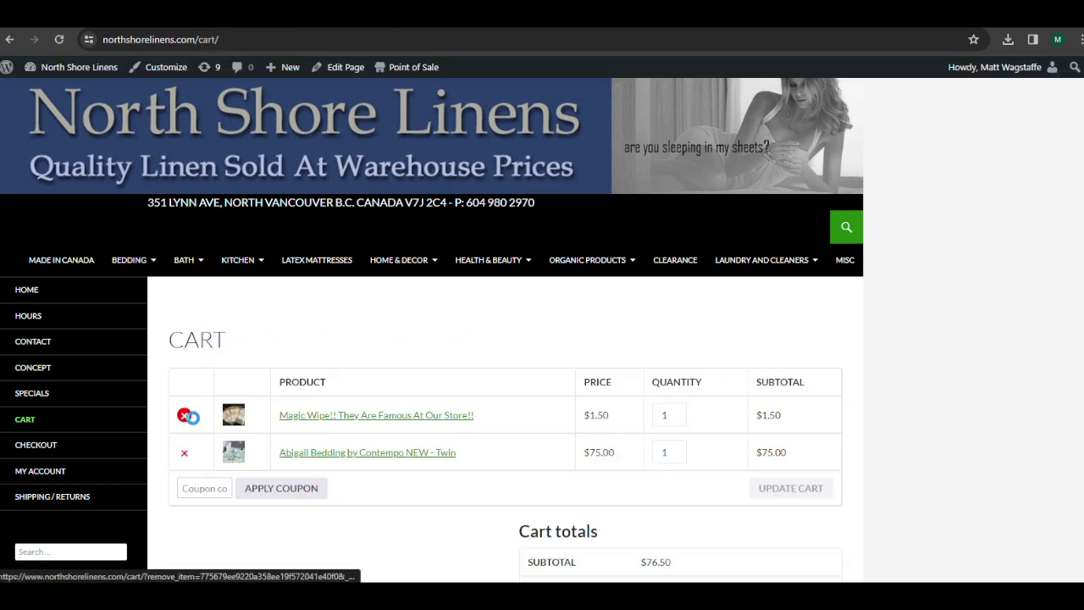
Remove the Magic Wipe and Abigail Bedding items from the cart and return to the shop.
{"action": "left_click", "coordinate": [185, 415]}
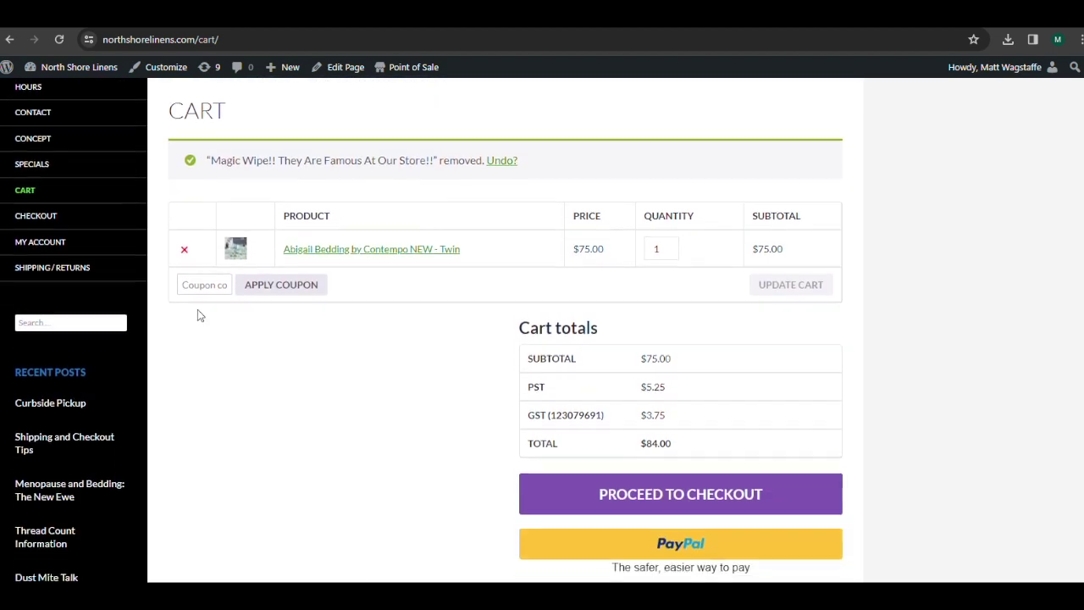
{"action": "left_click", "coordinate": [184, 234]}
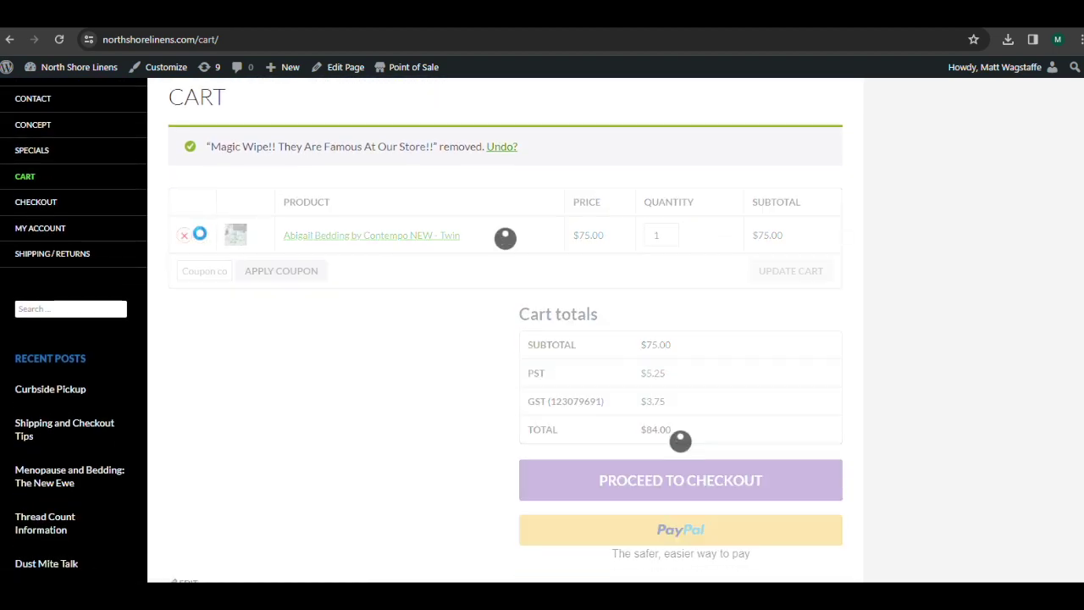
{"action": "left_click", "coordinate": [236, 273]}
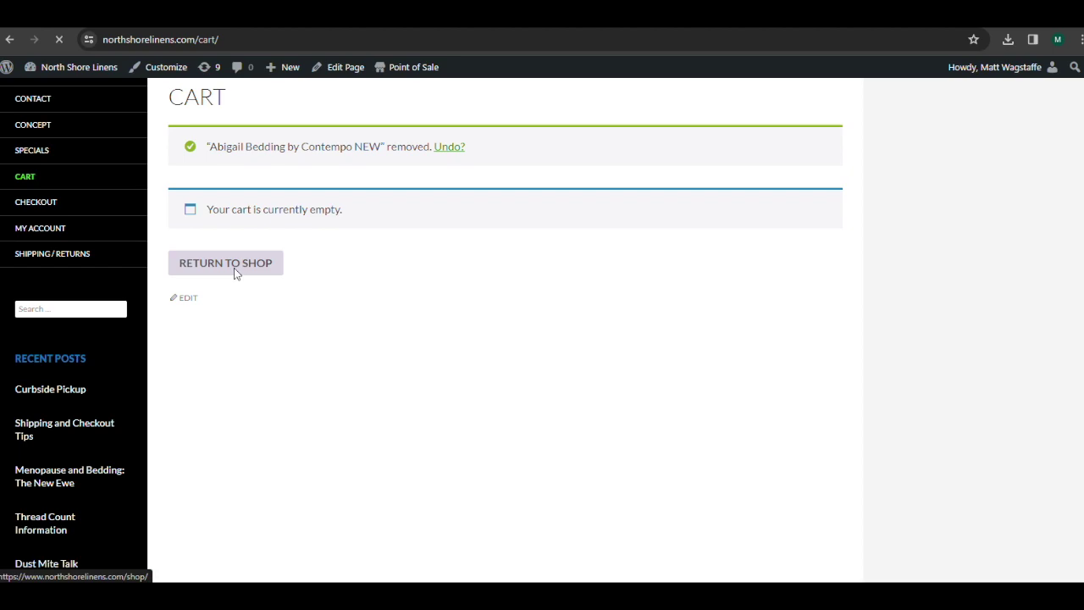
Find and reopen Abigail Bedding by Contempo in the shop listing, and examine its additional details and duvet cover dimensions.
{"action": "scroll", "coordinate": [686, 459], "scroll_direction": "down", "scroll_amount": 5}
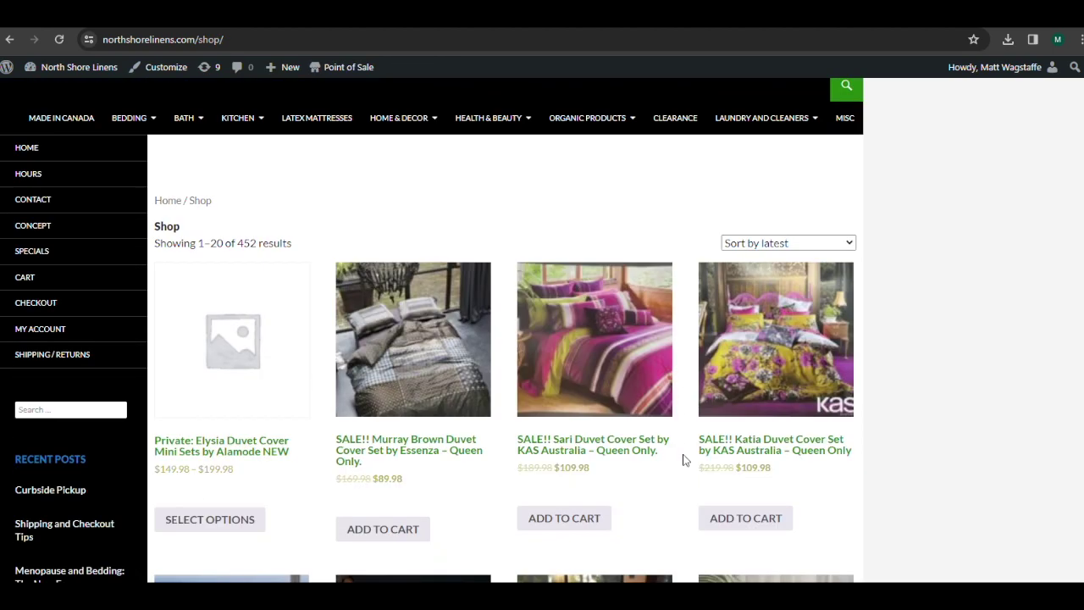
{"action": "scroll", "coordinate": [687, 459], "scroll_direction": "down", "scroll_amount": 10}
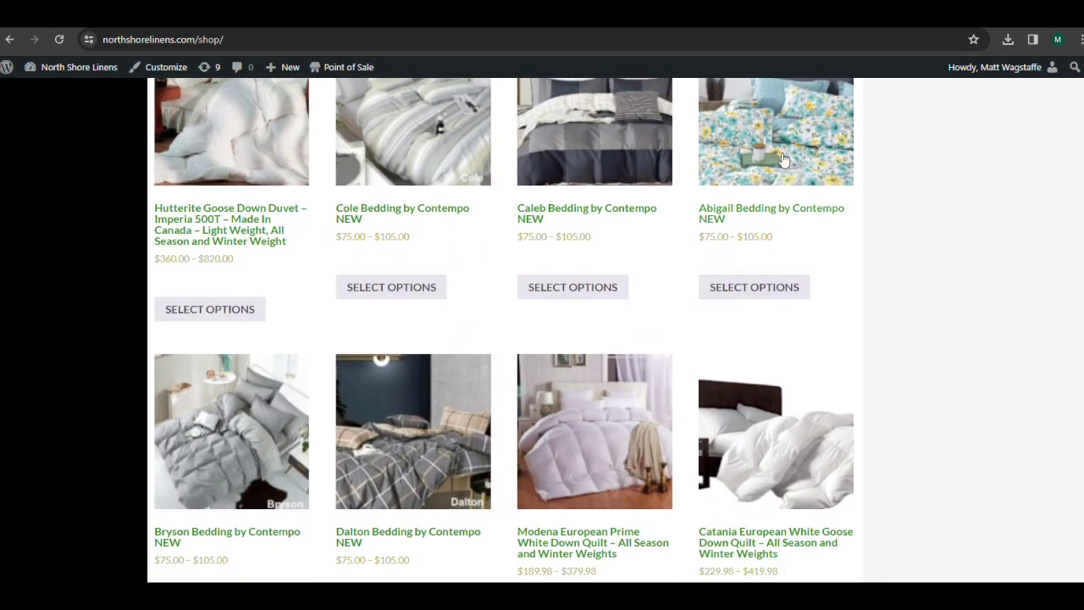
{"action": "left_click", "coordinate": [778, 151]}
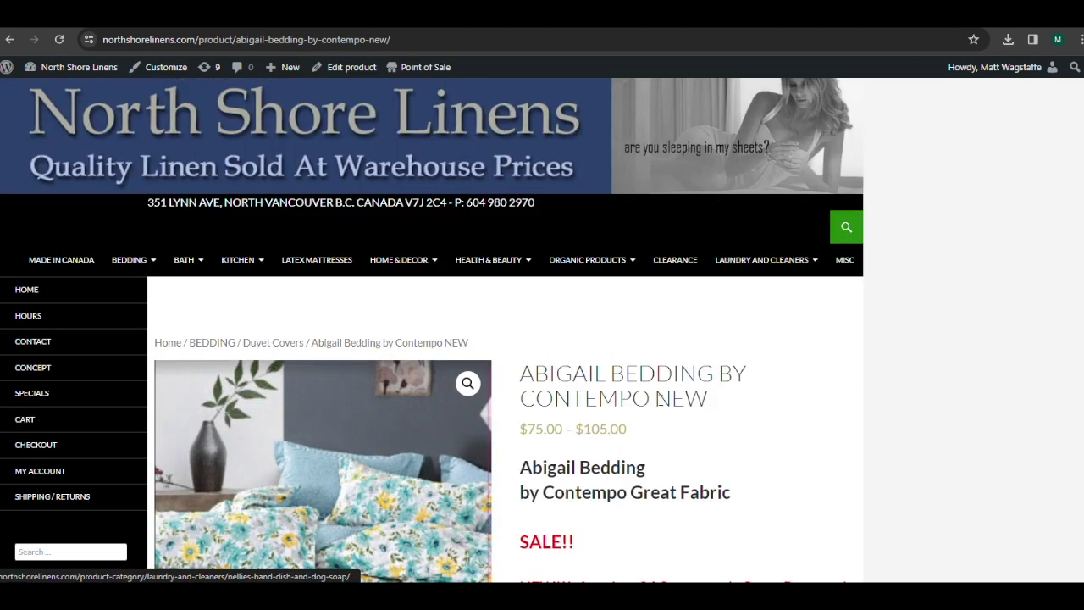
{"action": "scroll", "coordinate": [629, 432], "scroll_direction": "down", "scroll_amount": 3}
{"action": "scroll", "coordinate": [628, 432], "scroll_direction": "down", "scroll_amount": 3}
{"action": "scroll", "coordinate": [625, 425], "scroll_direction": "down", "scroll_amount": 6}
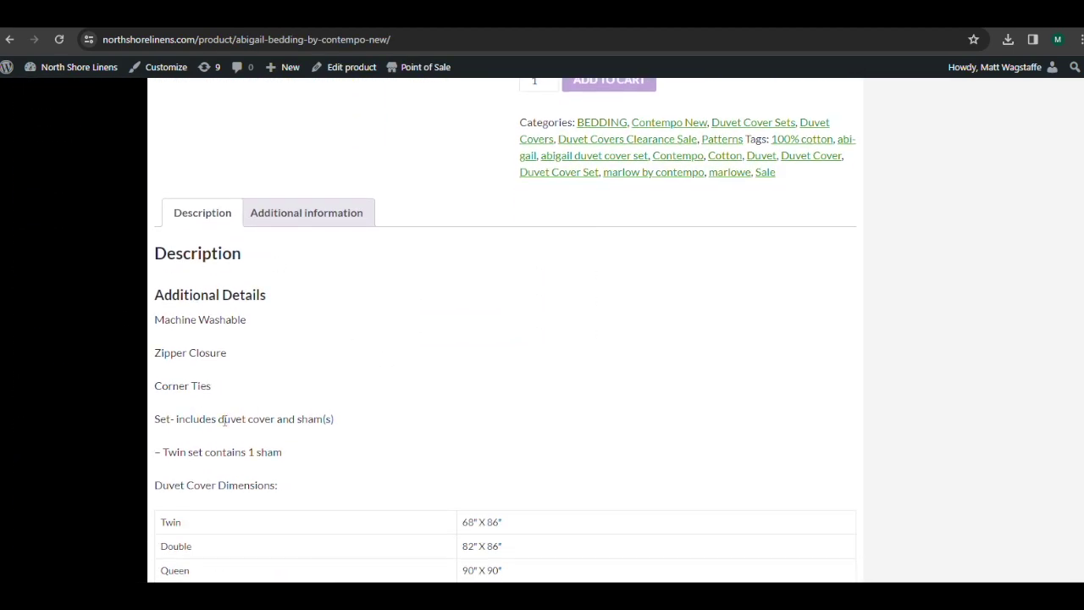
{"action": "scroll", "coordinate": [445, 455], "scroll_direction": "down", "scroll_amount": 2}
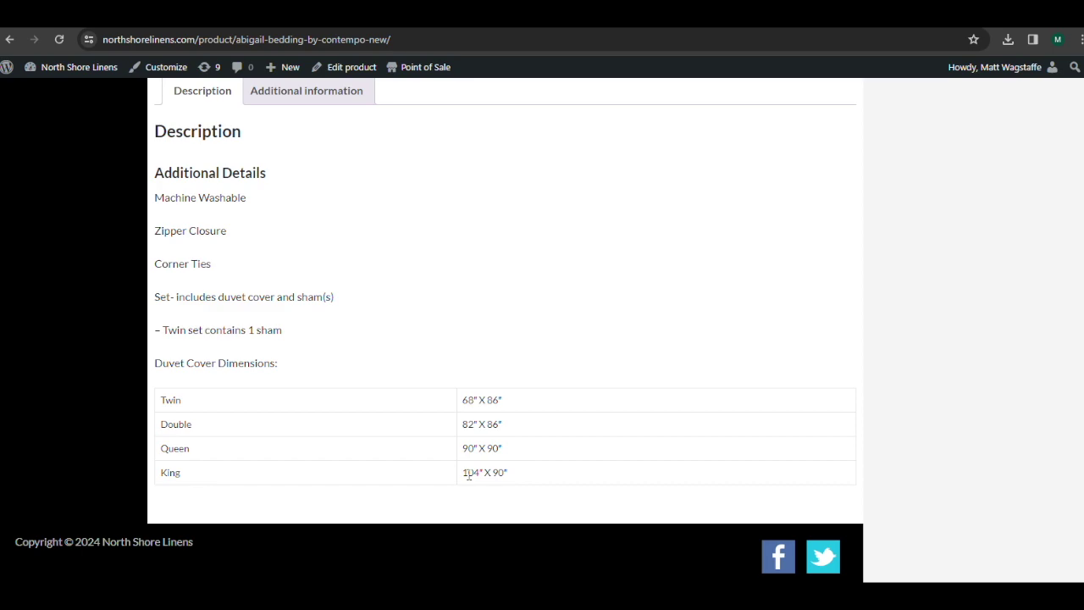
Open the store's Contact page and look at its contact and curbside pickup details.
{"action": "scroll", "coordinate": [500, 341], "scroll_direction": "up", "scroll_amount": 10}
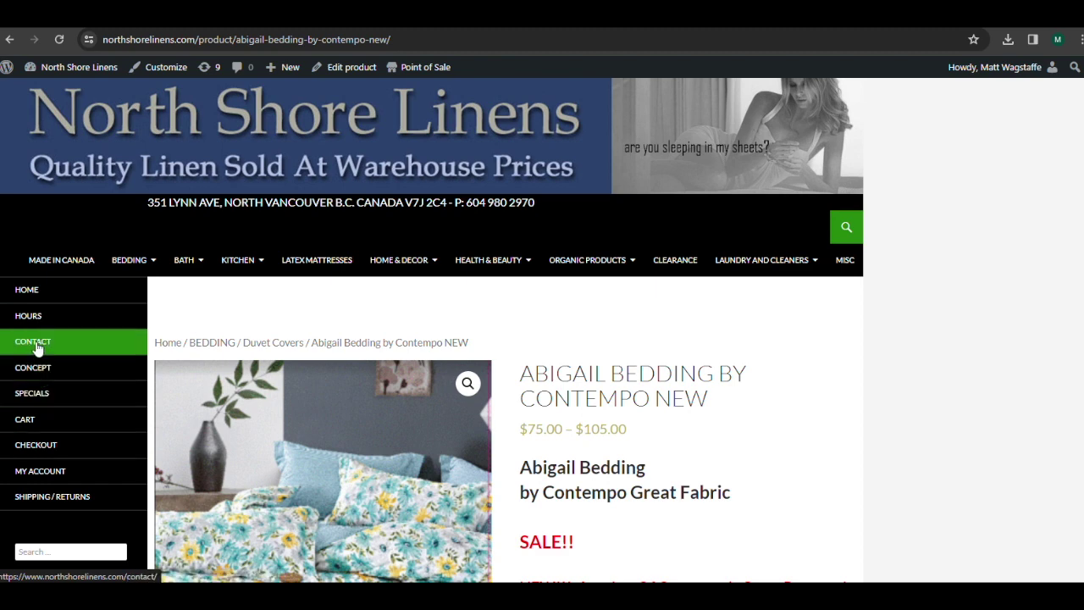
{"action": "left_click", "coordinate": [65, 350]}
{"action": "scroll", "coordinate": [739, 394], "scroll_direction": "down", "scroll_amount": 1}
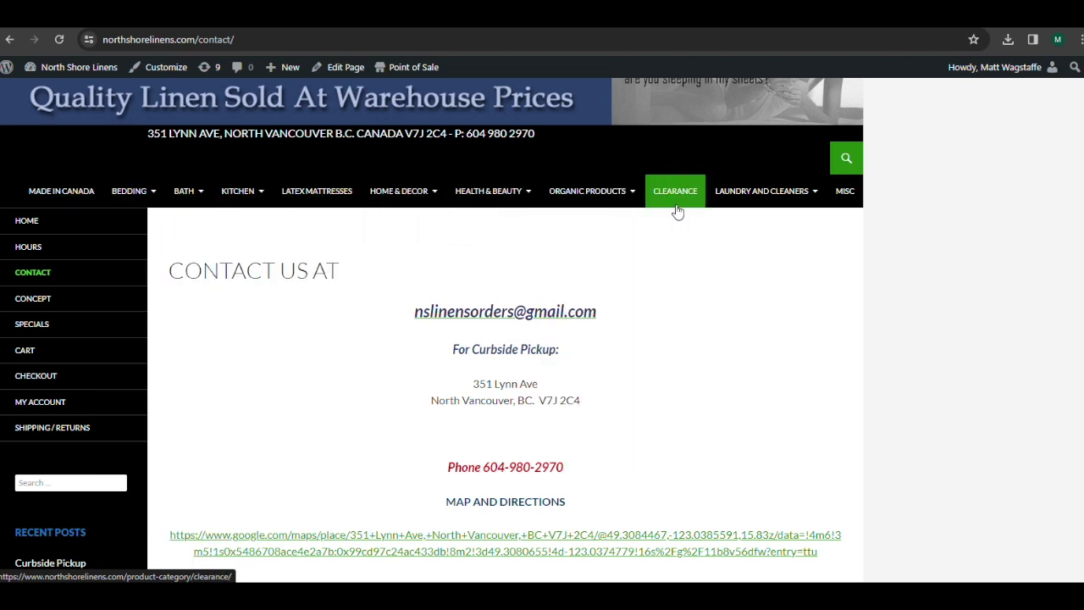
Review the subcategories under Home & Decor, Kitchen, Organic Products and Bedding in the store's category navigation.
{"action": "mouse_move", "coordinate": [526, 196]}
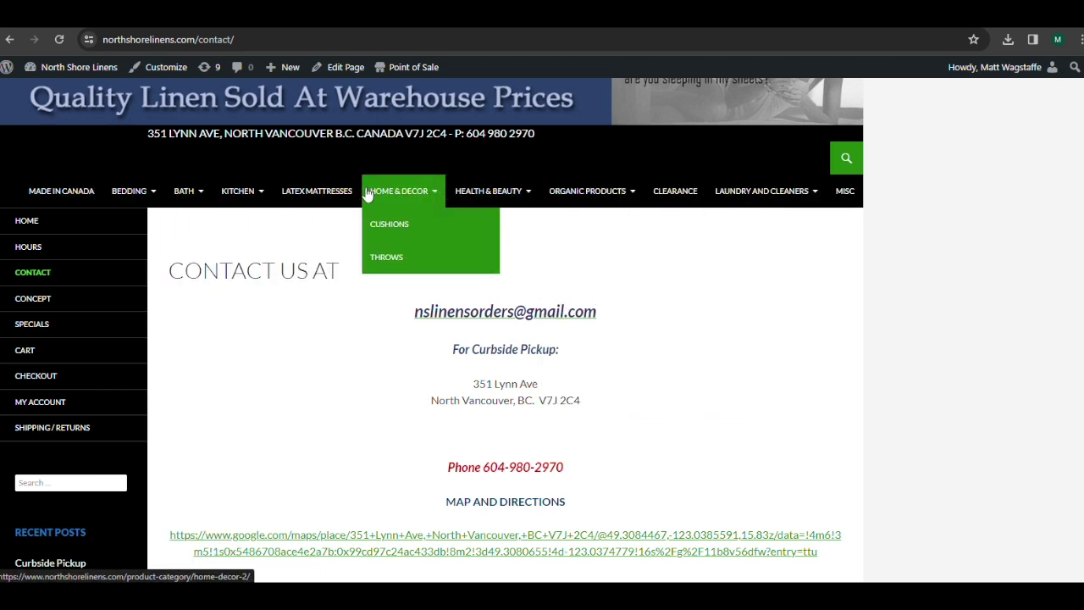
{"action": "mouse_move", "coordinate": [248, 196]}
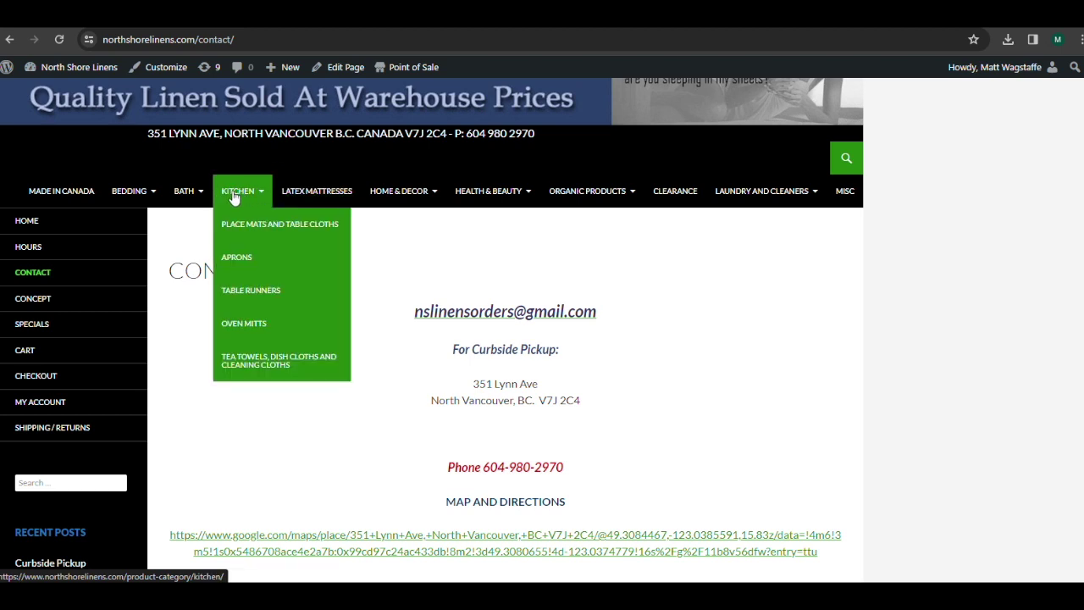
{"action": "mouse_move", "coordinate": [205, 195]}
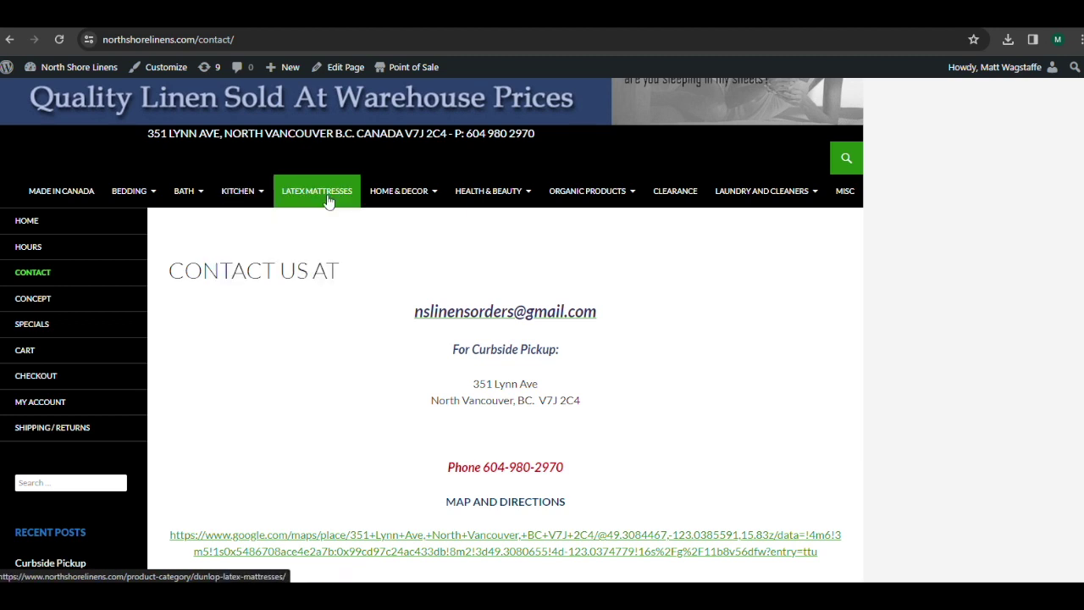
{"action": "mouse_move", "coordinate": [408, 194]}
{"action": "mouse_move", "coordinate": [604, 206]}
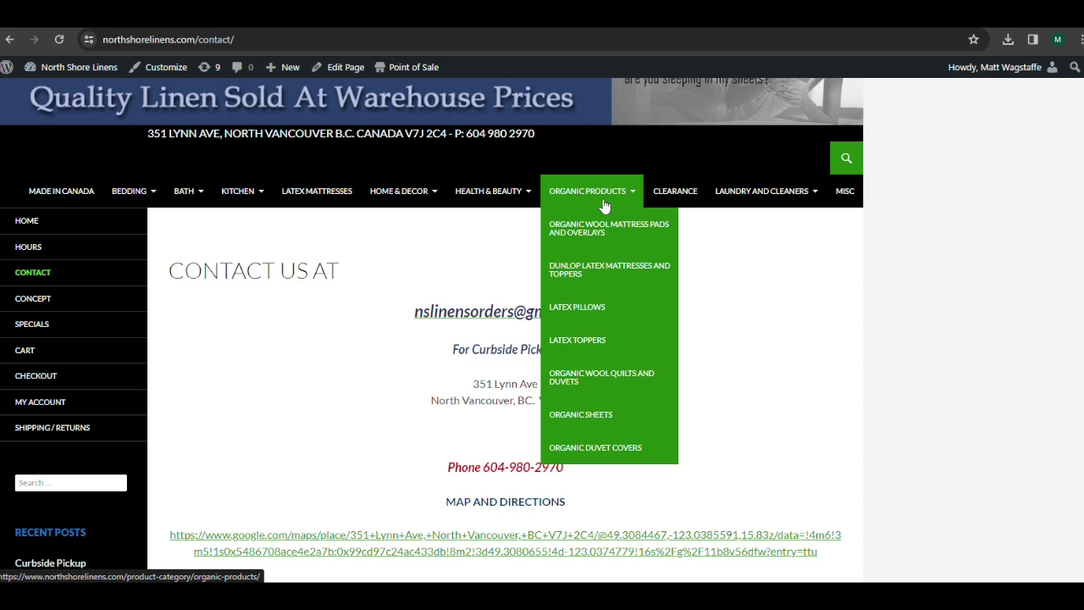
{"action": "mouse_move", "coordinate": [155, 197]}
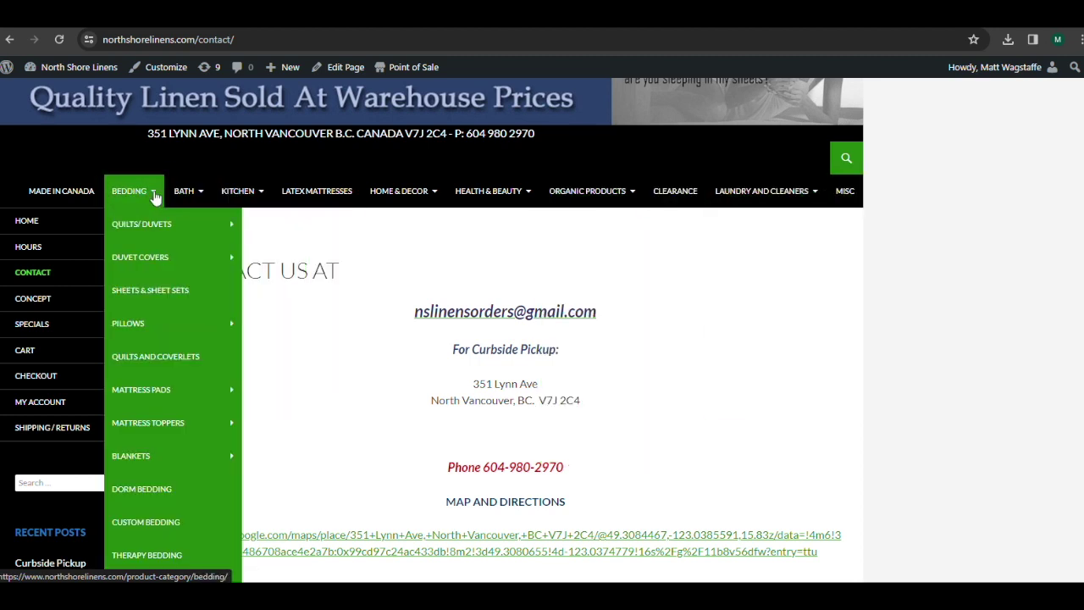
{"action": "mouse_move", "coordinate": [168, 396]}
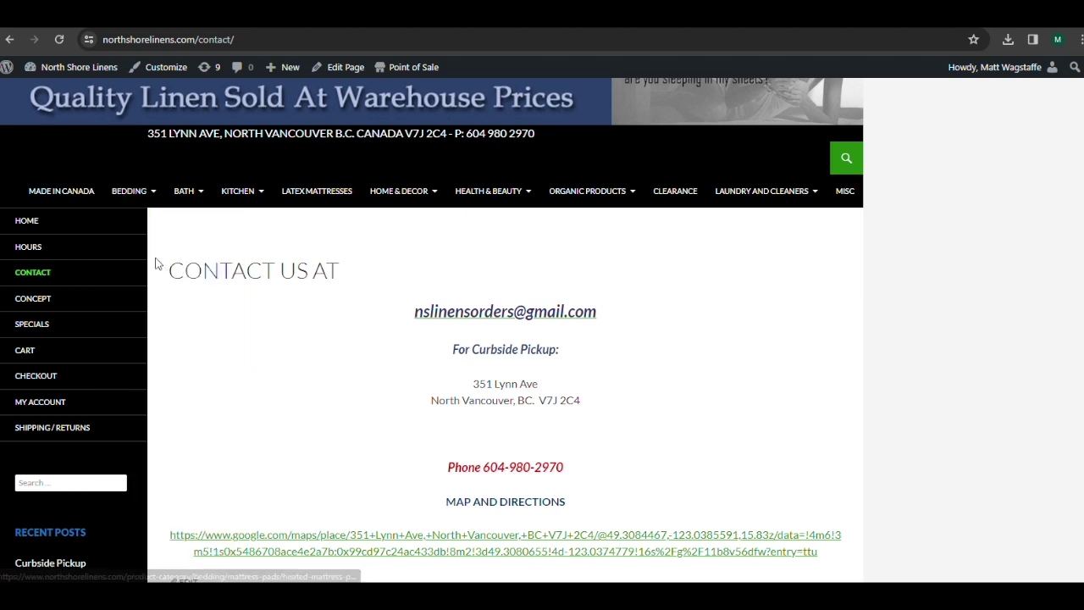
Browse the Duvet Covers Solids category and open the Hotel White Damask Stripe sheets and duvet covers product.
{"action": "mouse_move", "coordinate": [140, 257]}
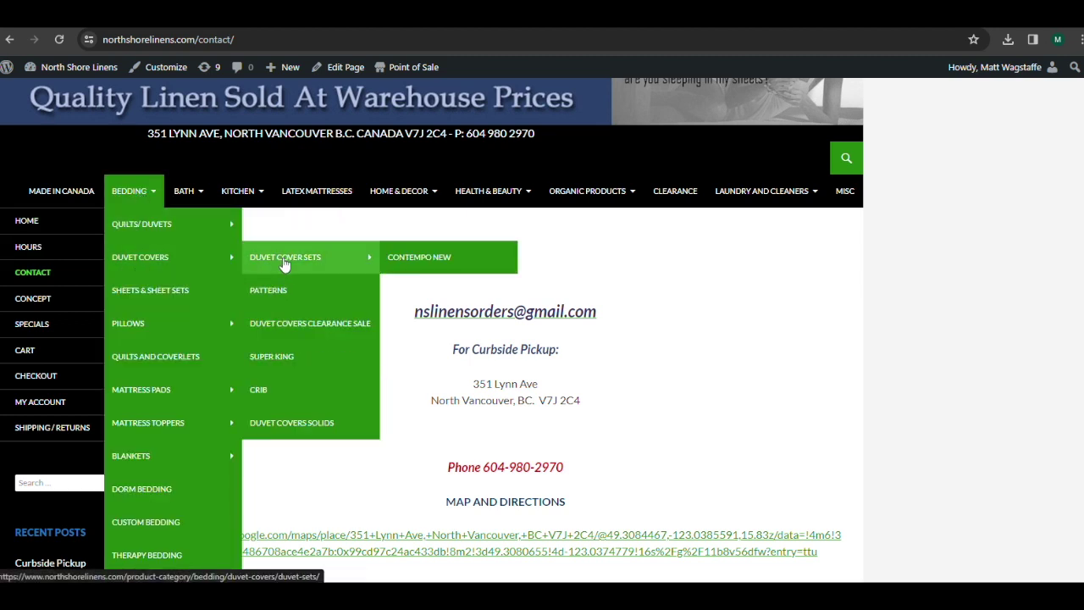
{"action": "left_click", "coordinate": [289, 428]}
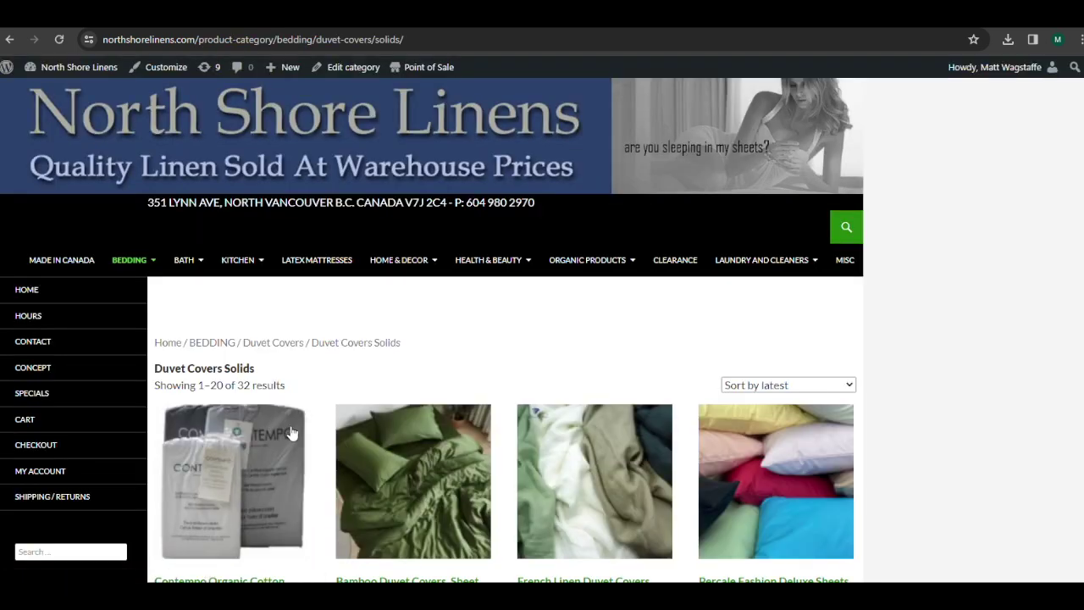
{"action": "scroll", "coordinate": [727, 337], "scroll_direction": "down", "scroll_amount": 3}
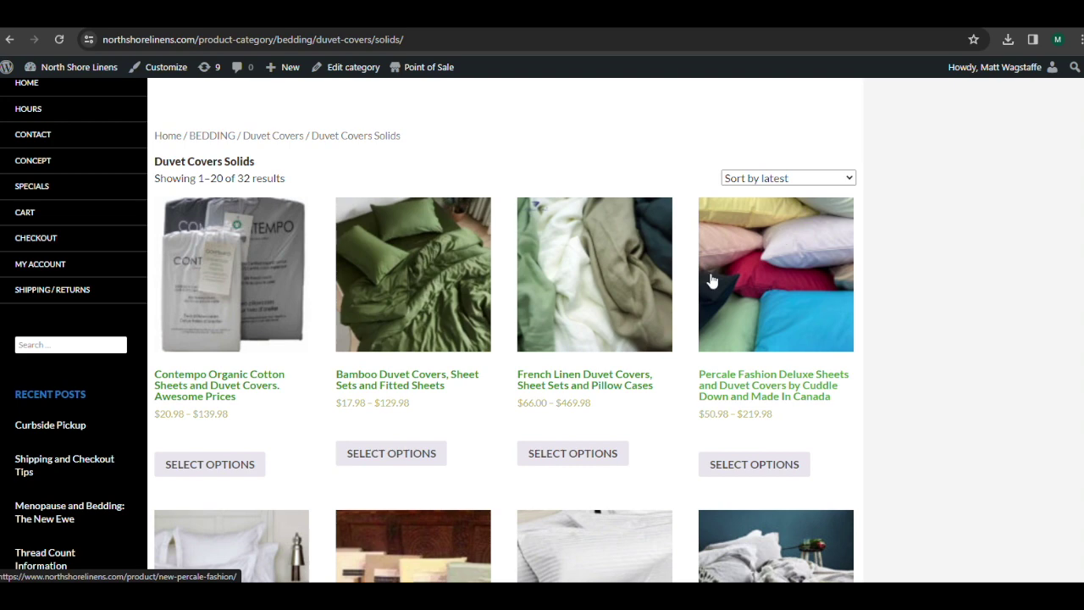
{"action": "scroll", "coordinate": [342, 423], "scroll_direction": "down", "scroll_amount": 5}
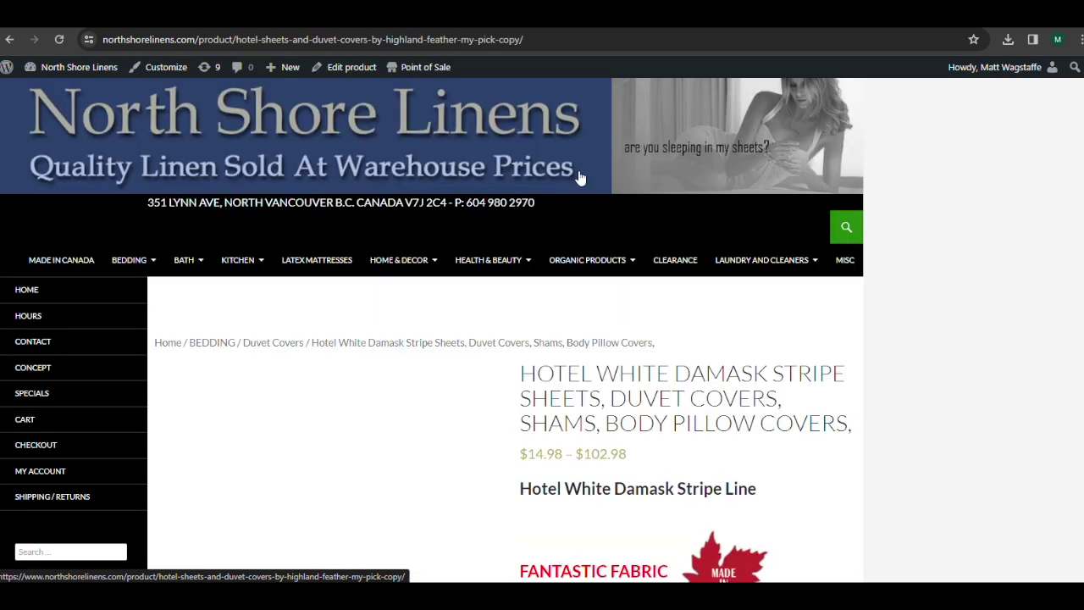
Examine the Hotel White Damask Stripe product's description, available sizes, and item and size choices.
{"action": "mouse_move", "coordinate": [618, 250]}
{"action": "scroll", "coordinate": [644, 427], "scroll_direction": "down", "scroll_amount": 3}
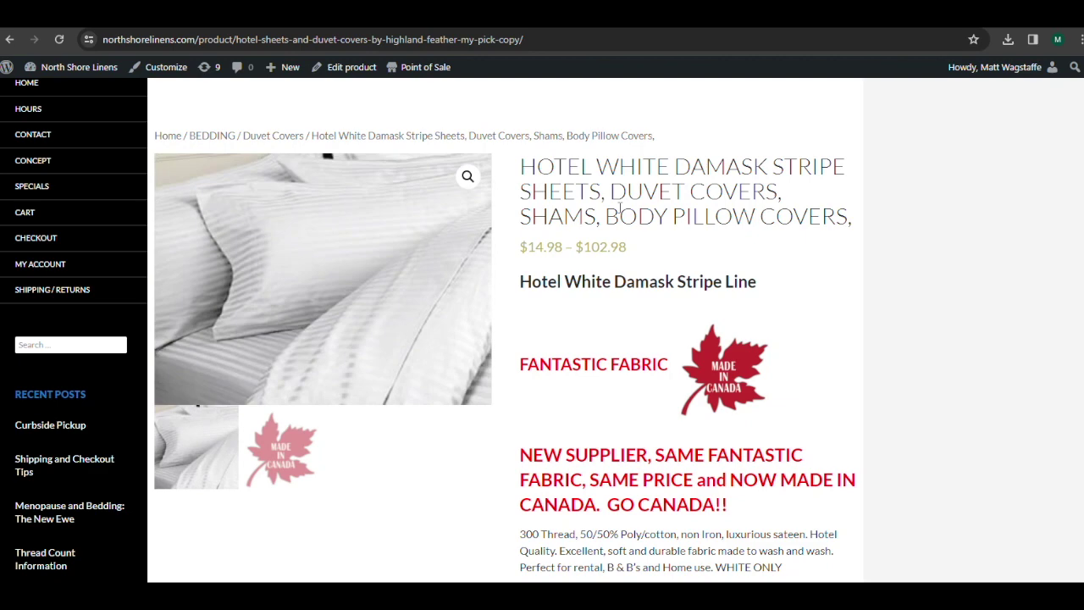
{"action": "scroll", "coordinate": [637, 241], "scroll_direction": "down", "scroll_amount": 3}
{"action": "scroll", "coordinate": [645, 254], "scroll_direction": "down", "scroll_amount": 6}
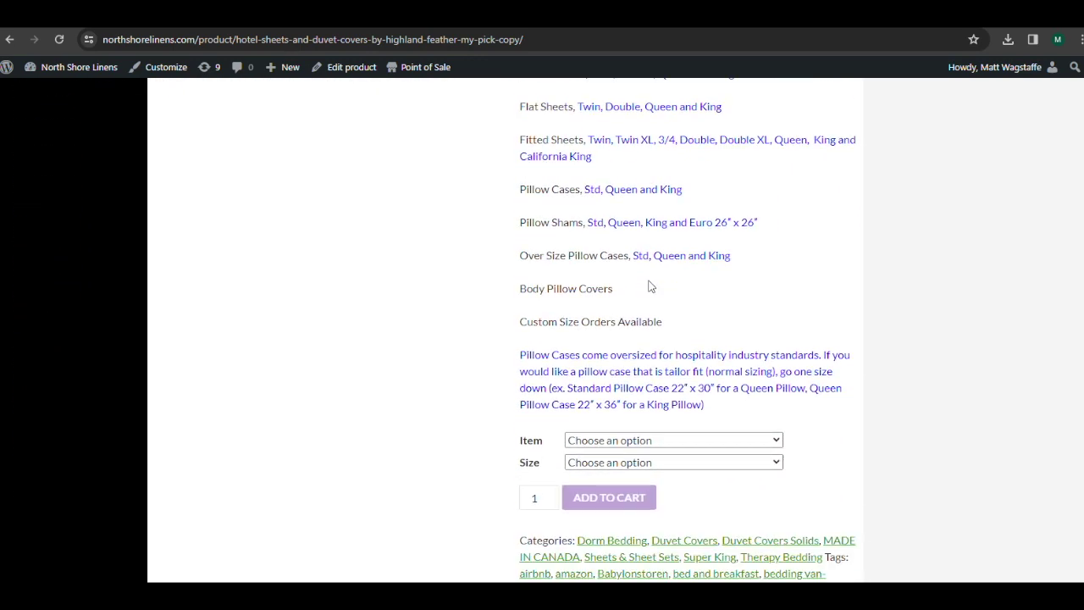
Choose Duvet Cover as the Hotel White Damask Stripe item, try the 3/4 size, and set the size to King.
{"action": "left_click", "coordinate": [639, 325]}
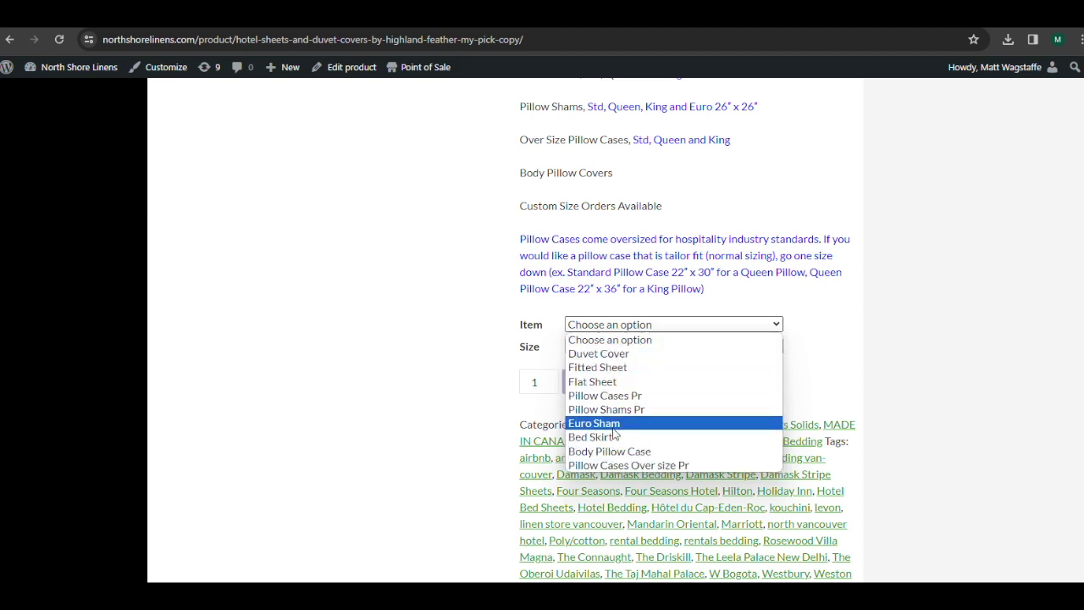
{"action": "left_click", "coordinate": [597, 354]}
{"action": "left_click", "coordinate": [595, 349]}
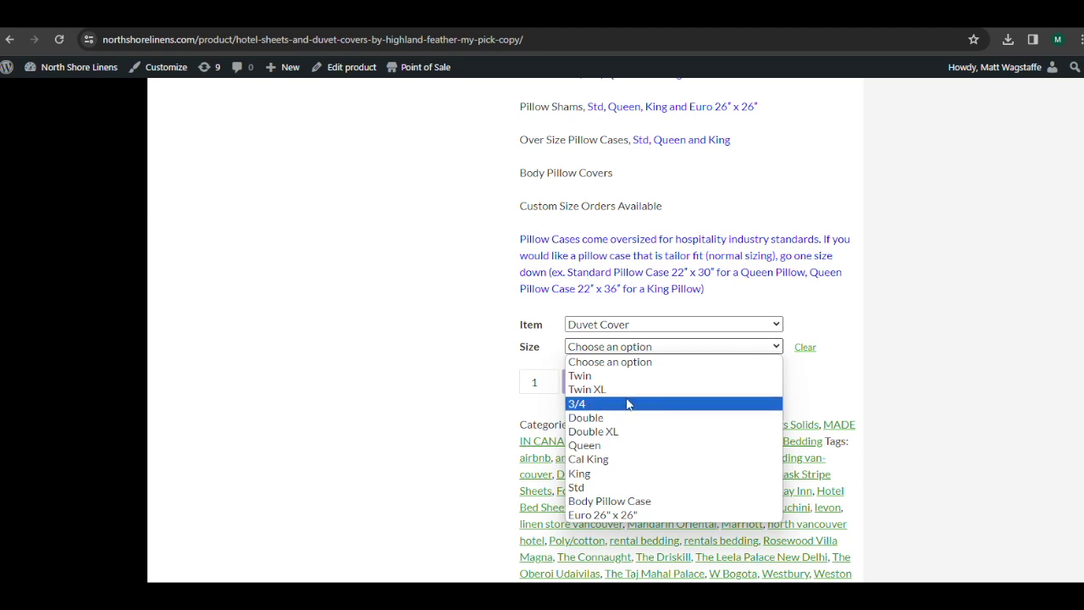
{"action": "left_click", "coordinate": [579, 405]}
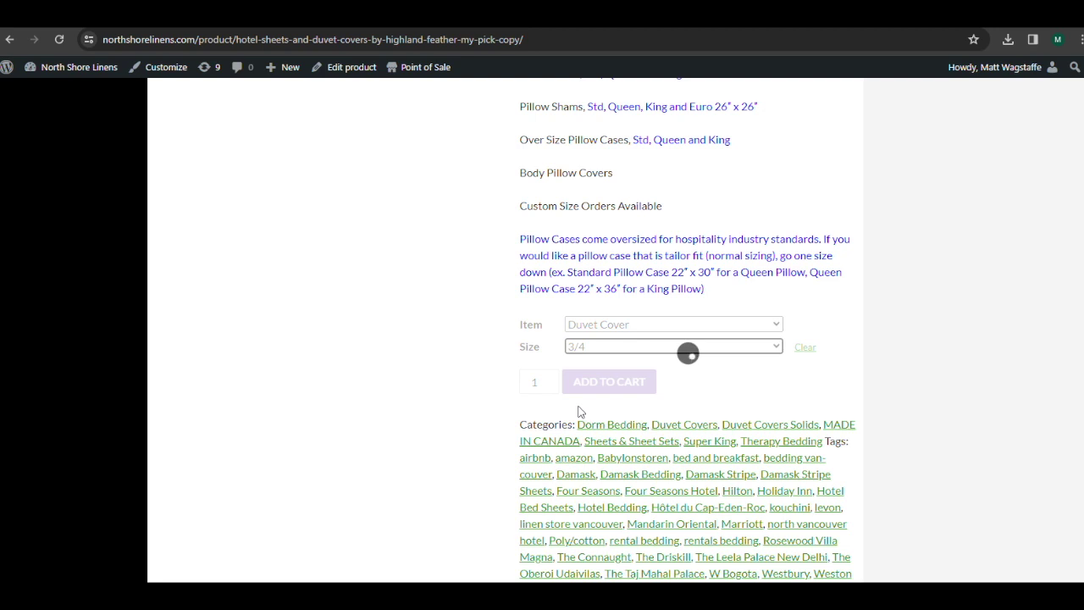
{"action": "left_click", "coordinate": [595, 349]}
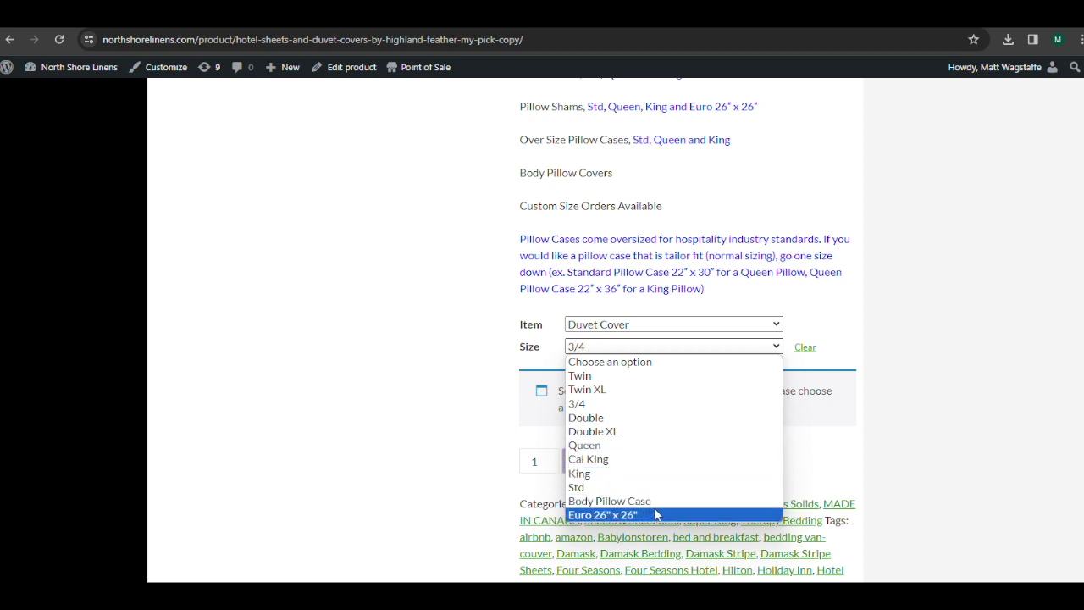
{"action": "left_click", "coordinate": [593, 474]}
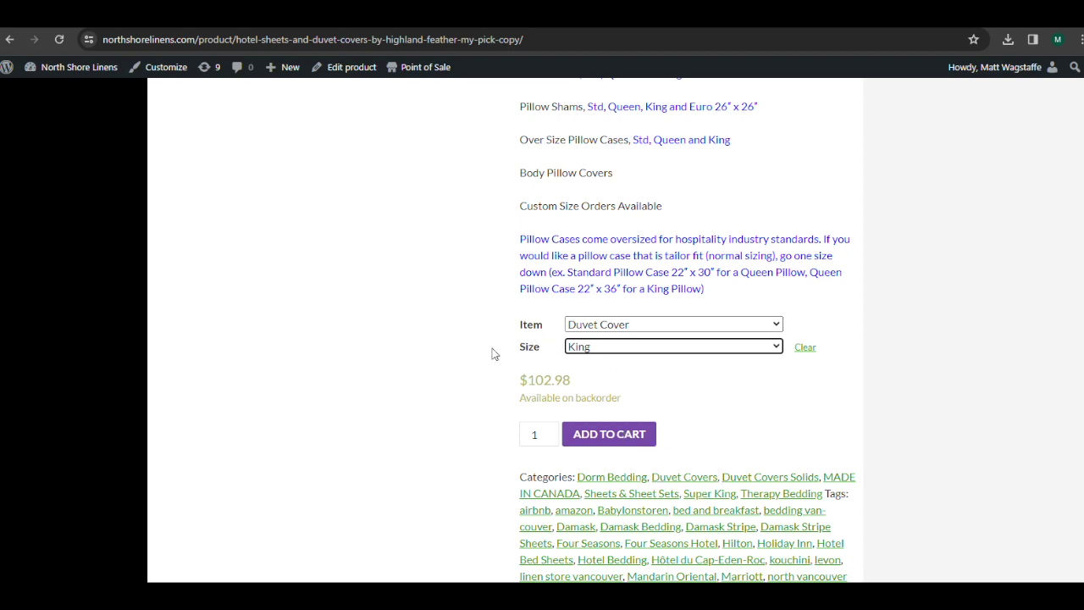
Search the store for "mattress pad" and look through the matching products.
{"action": "scroll", "coordinate": [486, 354], "scroll_direction": "up", "scroll_amount": 7}
{"action": "scroll", "coordinate": [486, 351], "scroll_direction": "up", "scroll_amount": 5}
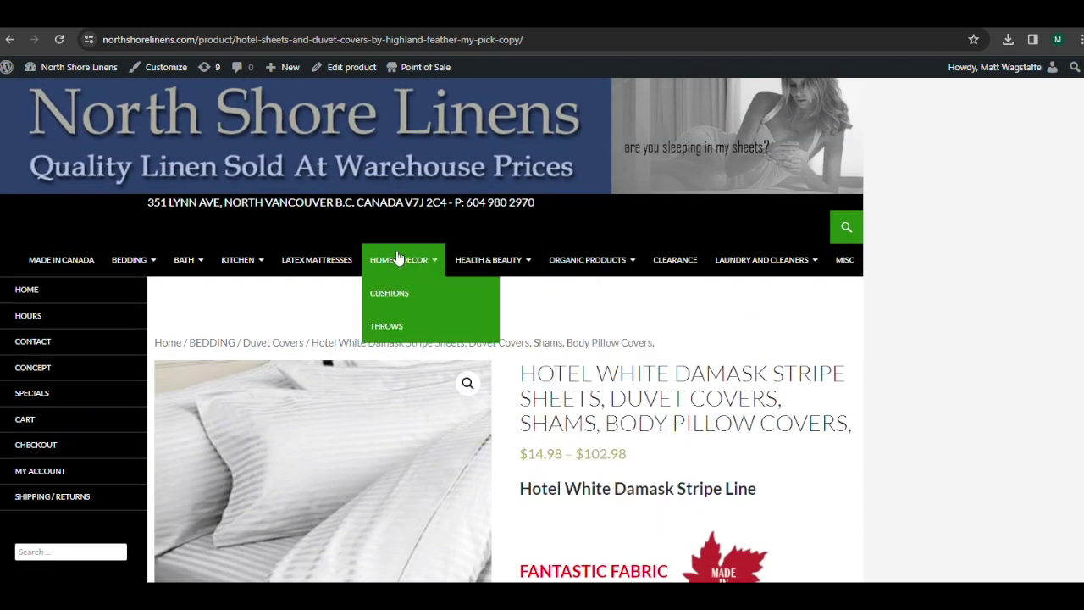
{"action": "mouse_move", "coordinate": [727, 279]}
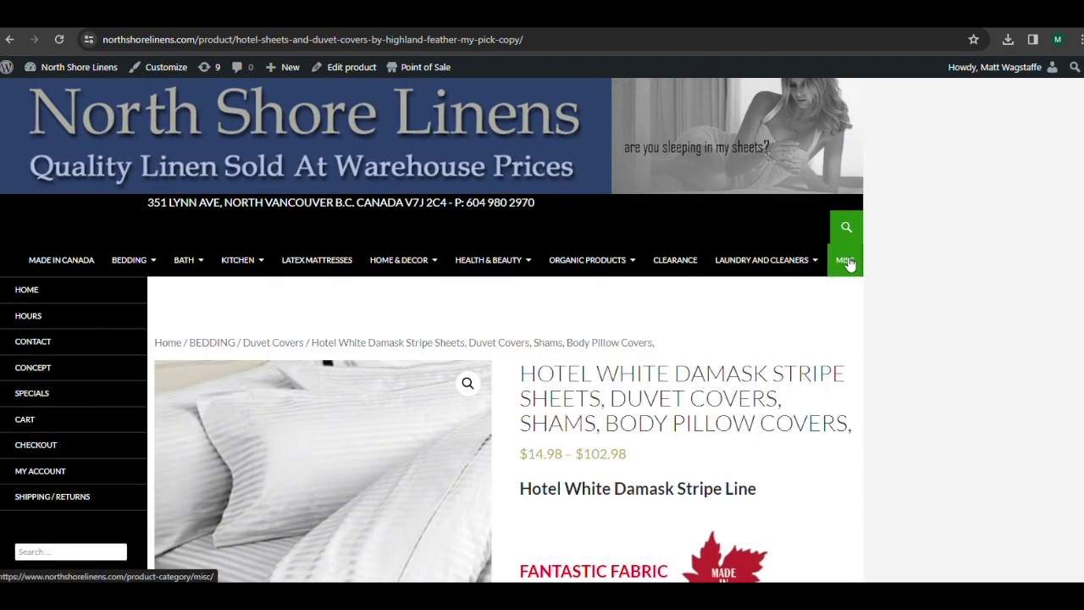
{"action": "mouse_move", "coordinate": [396, 294]}
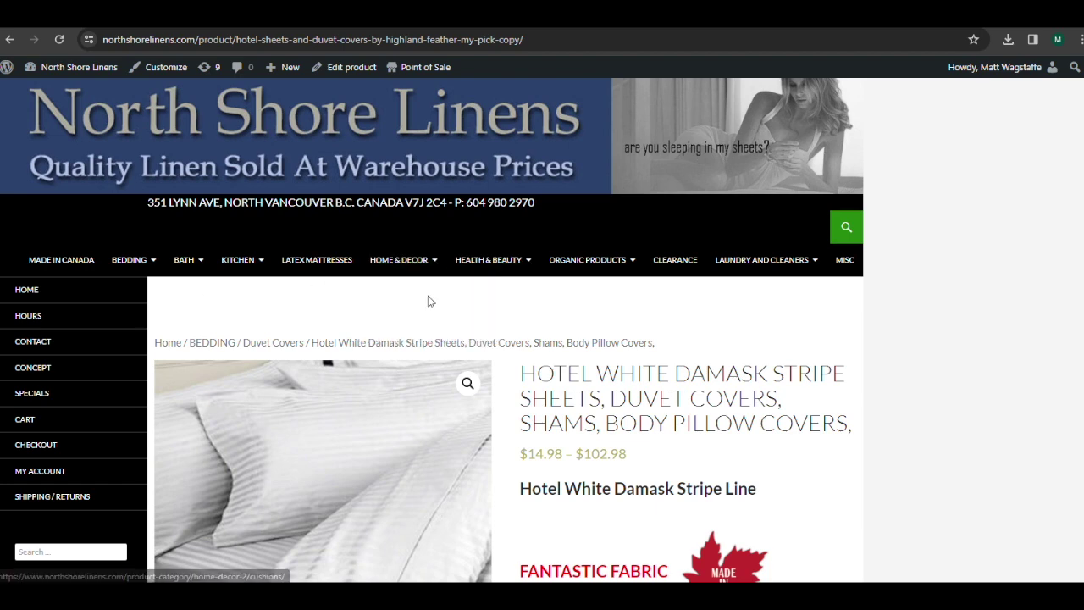
{"action": "left_click", "coordinate": [48, 549]}
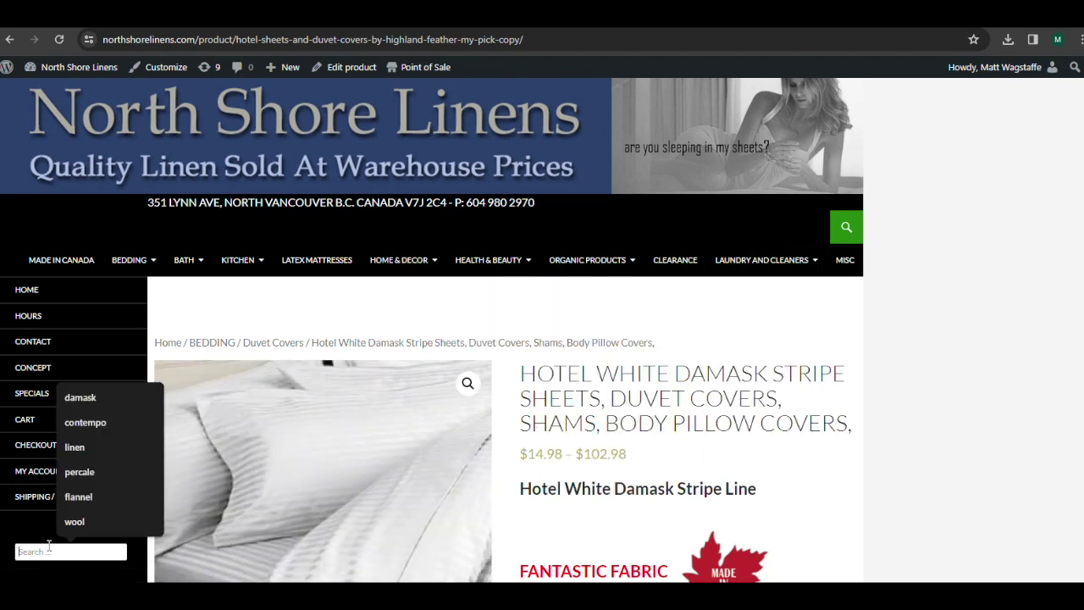
{"action": "type", "text": "mattress pad"}
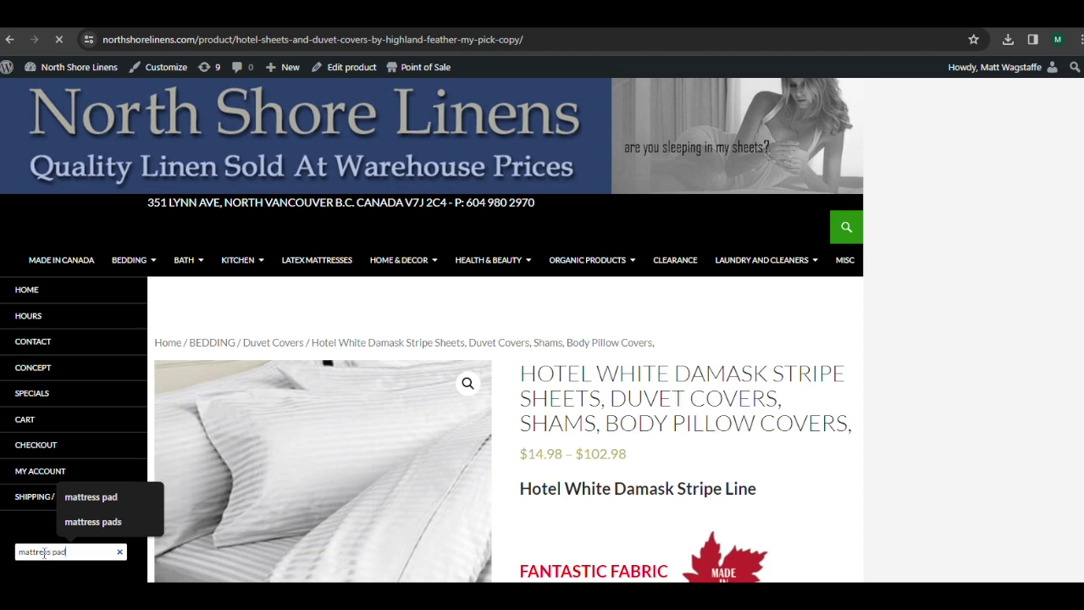
{"action": "scroll", "coordinate": [307, 460], "scroll_direction": "down", "scroll_amount": 5}
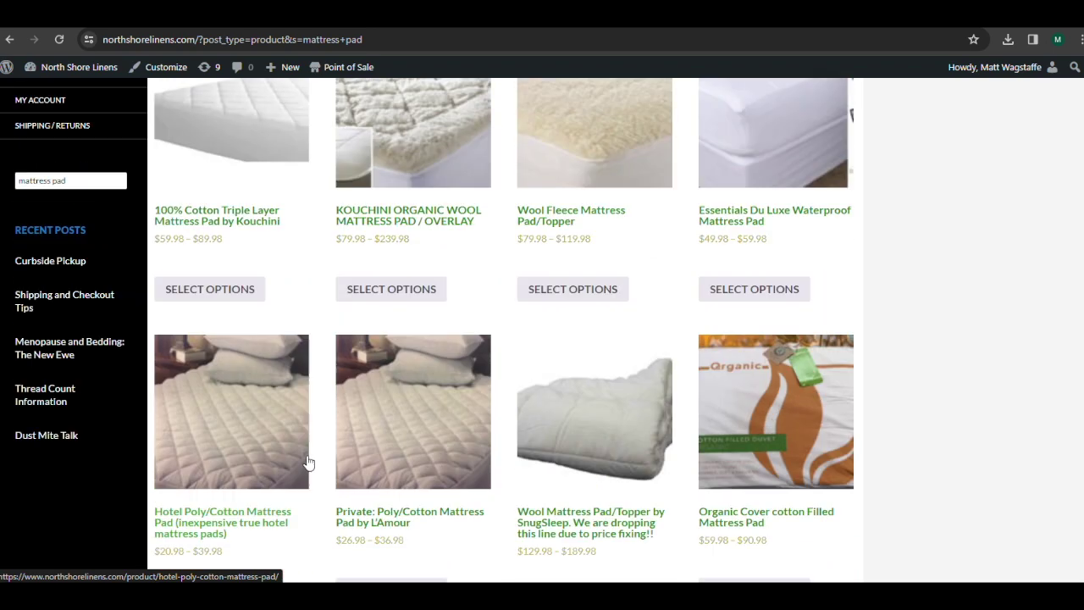
{"action": "scroll", "coordinate": [307, 463], "scroll_direction": "up", "scroll_amount": 5}
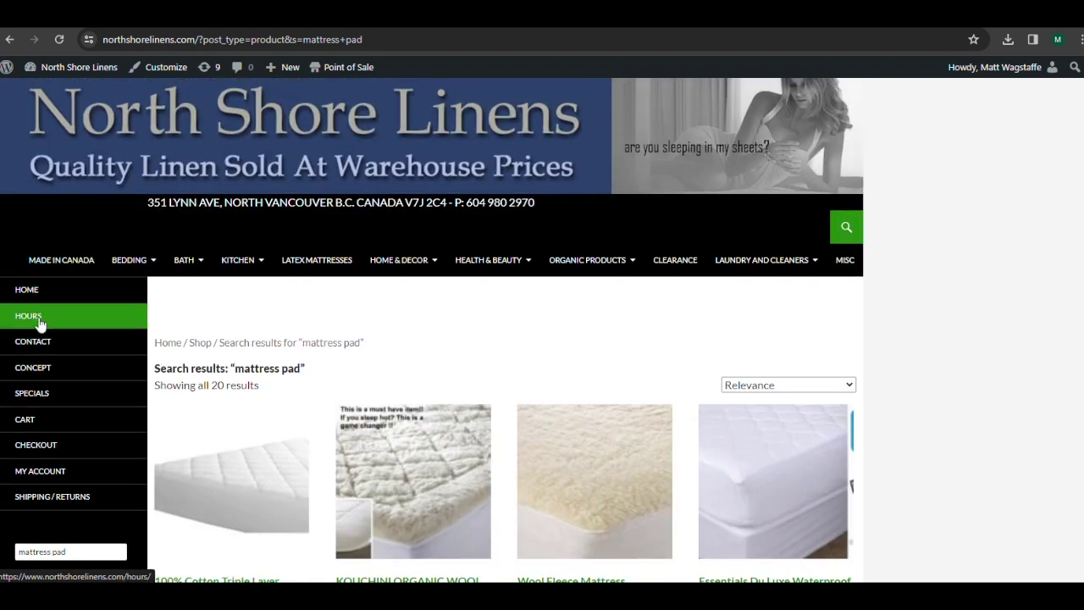
{"action": "scroll", "coordinate": [85, 505], "scroll_direction": "down", "scroll_amount": 2}
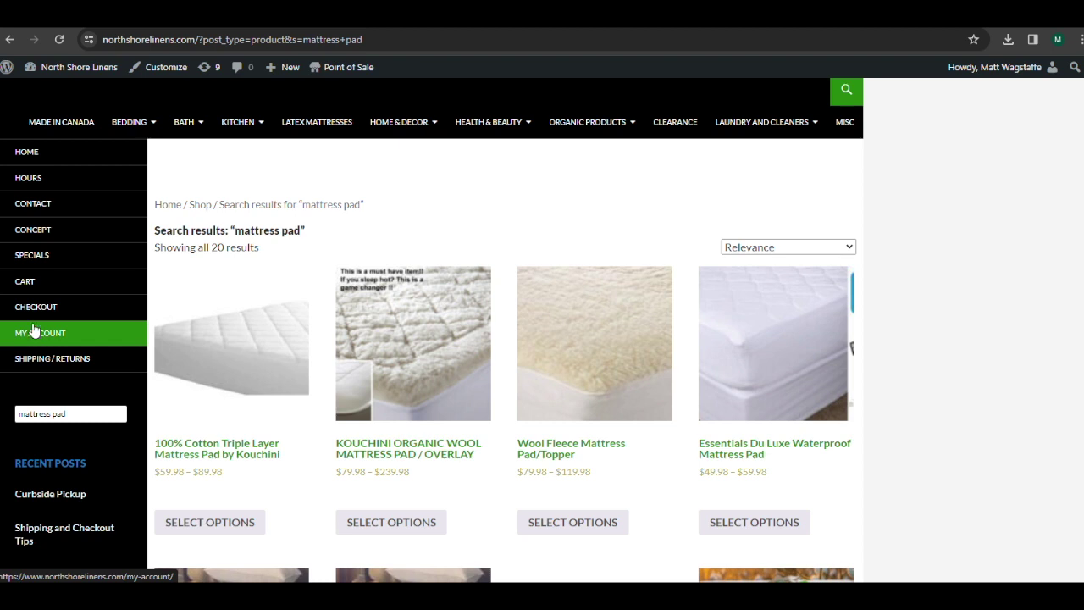
Visit the store's Home, Hours, Contact and Cart pages to review their content.
{"action": "left_click", "coordinate": [35, 151]}
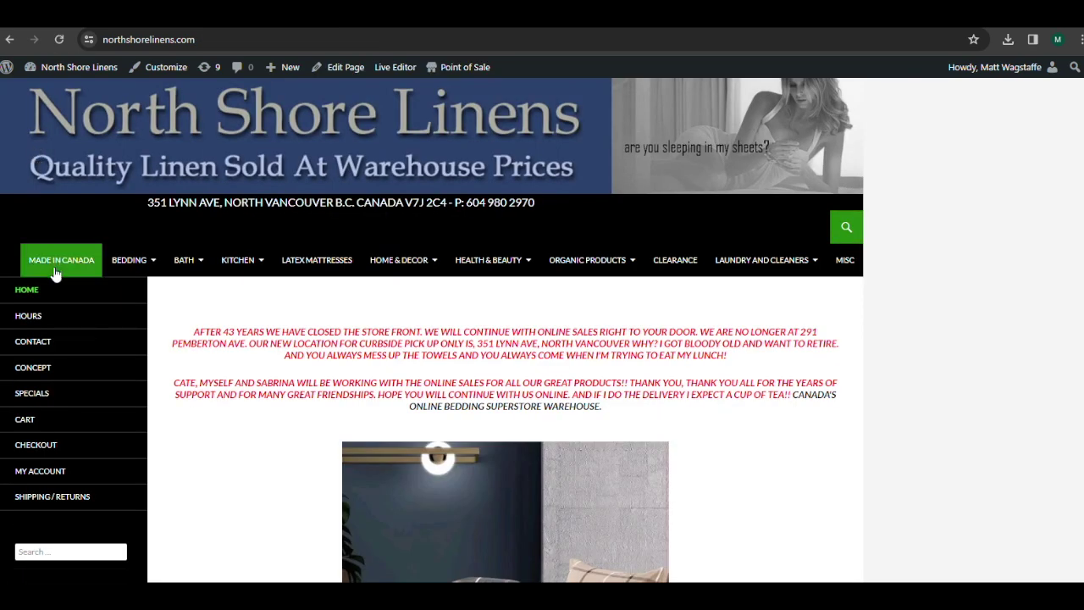
{"action": "scroll", "coordinate": [25, 169], "scroll_direction": "down", "scroll_amount": 2}
{"action": "left_click", "coordinate": [26, 179]}
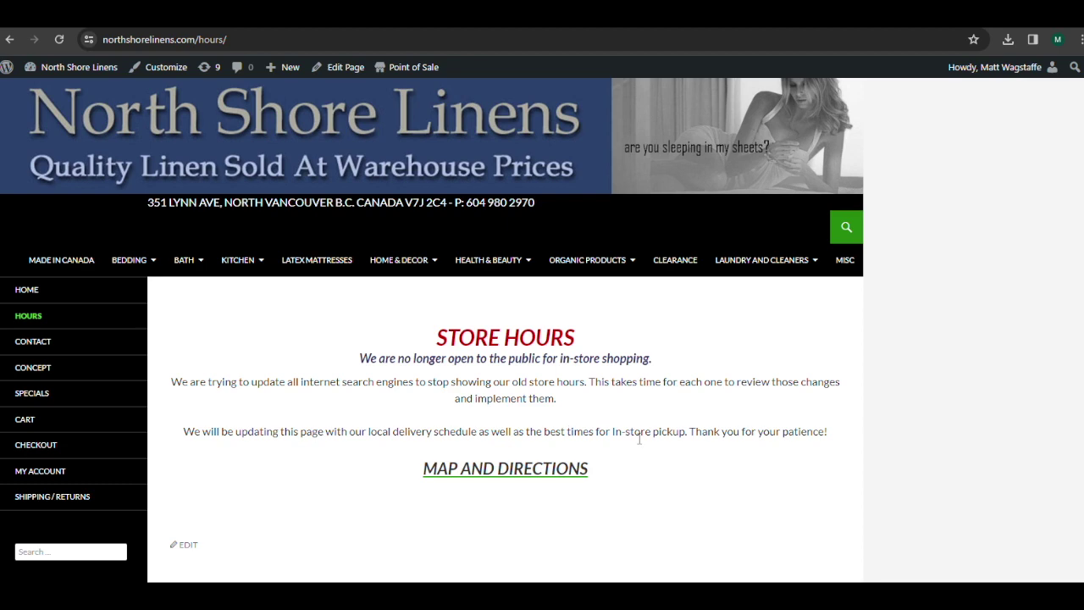
{"action": "scroll", "coordinate": [641, 471], "scroll_direction": "down", "scroll_amount": 3}
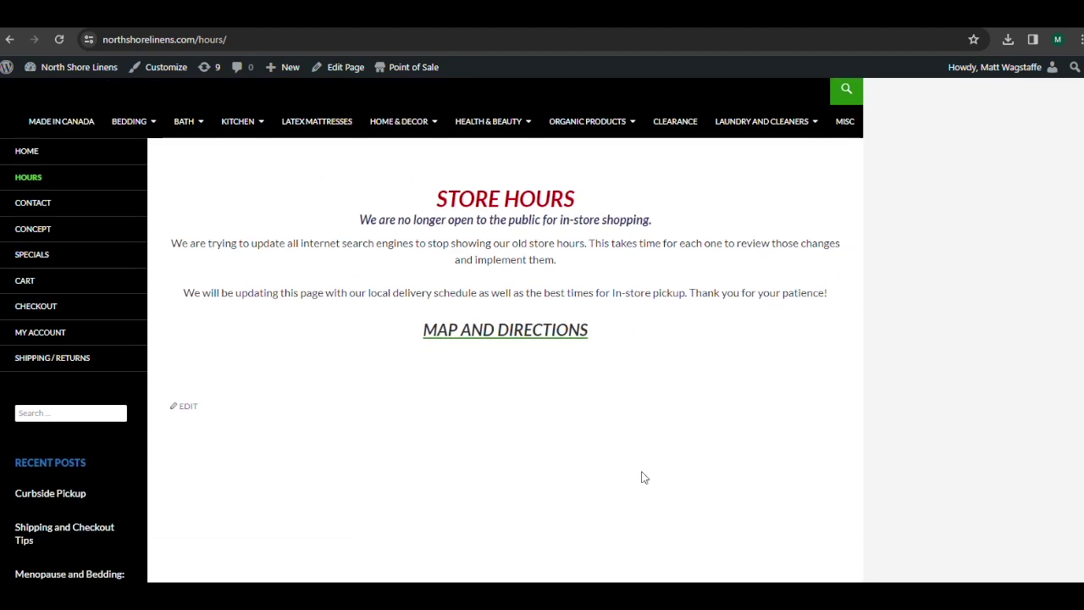
{"action": "scroll", "coordinate": [531, 324], "scroll_direction": "up", "scroll_amount": 2}
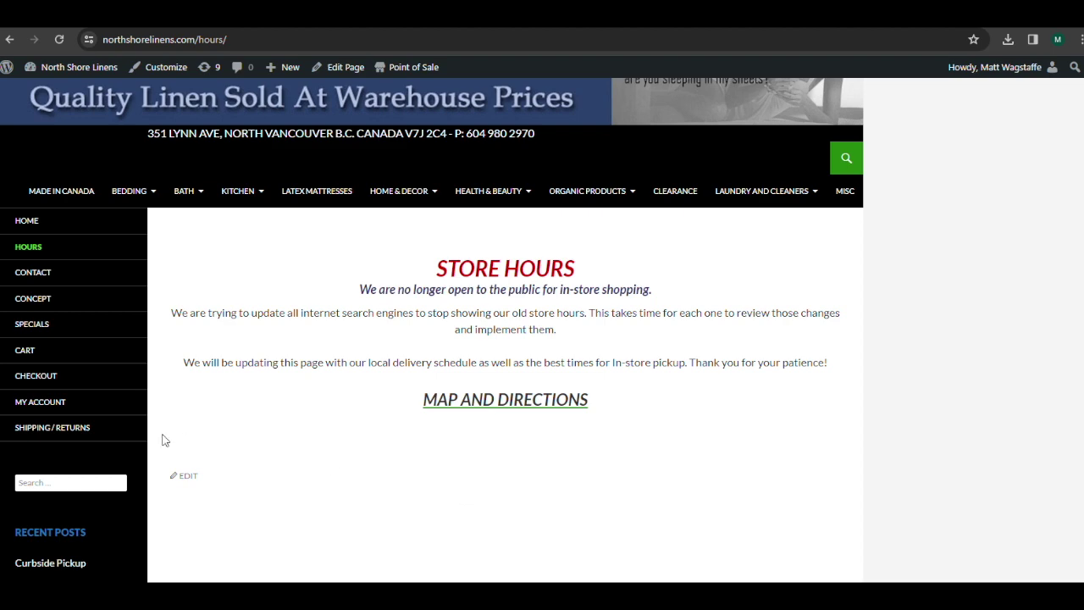
{"action": "left_click", "coordinate": [43, 266]}
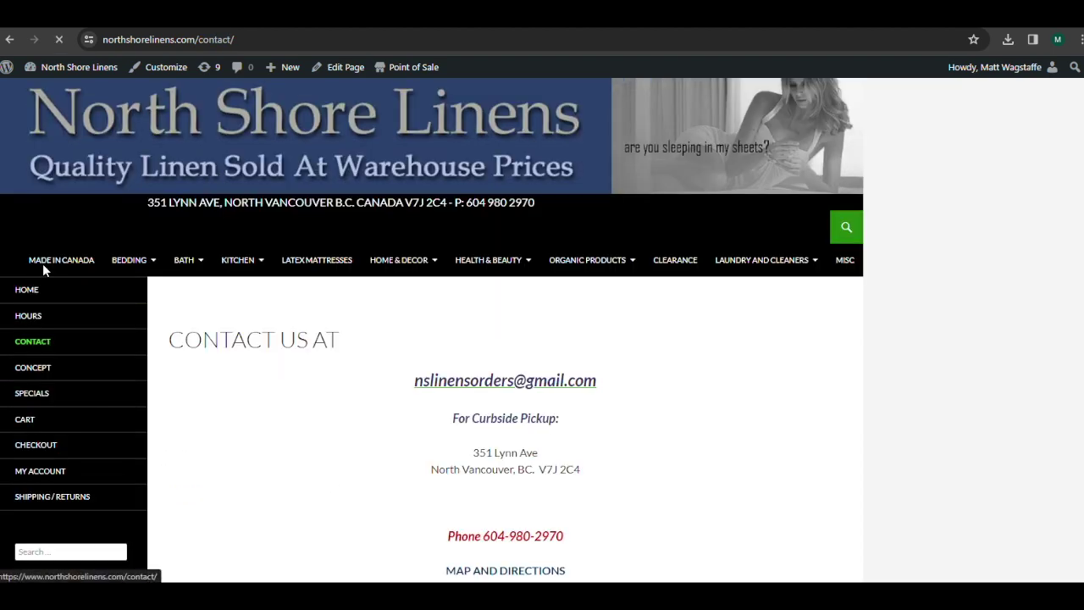
{"action": "scroll", "coordinate": [451, 387], "scroll_direction": "down", "scroll_amount": 3}
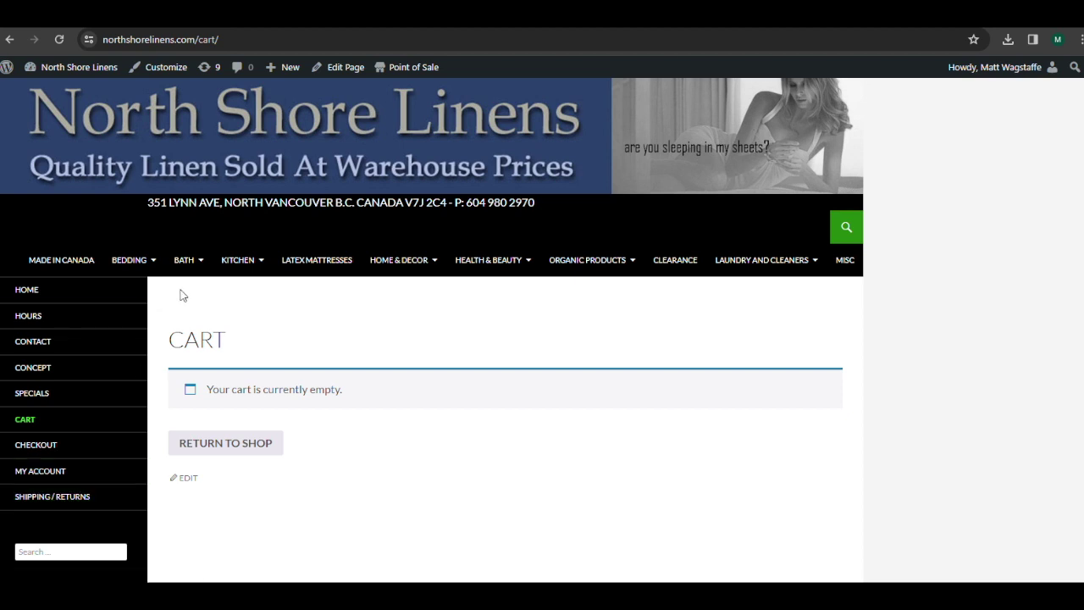
Open the Abigail Bedding by Contempo NEW product from the Contempo New category of Duvet Cover Sets.
{"action": "mouse_move", "coordinate": [132, 260]}
{"action": "mouse_move", "coordinate": [165, 330]}
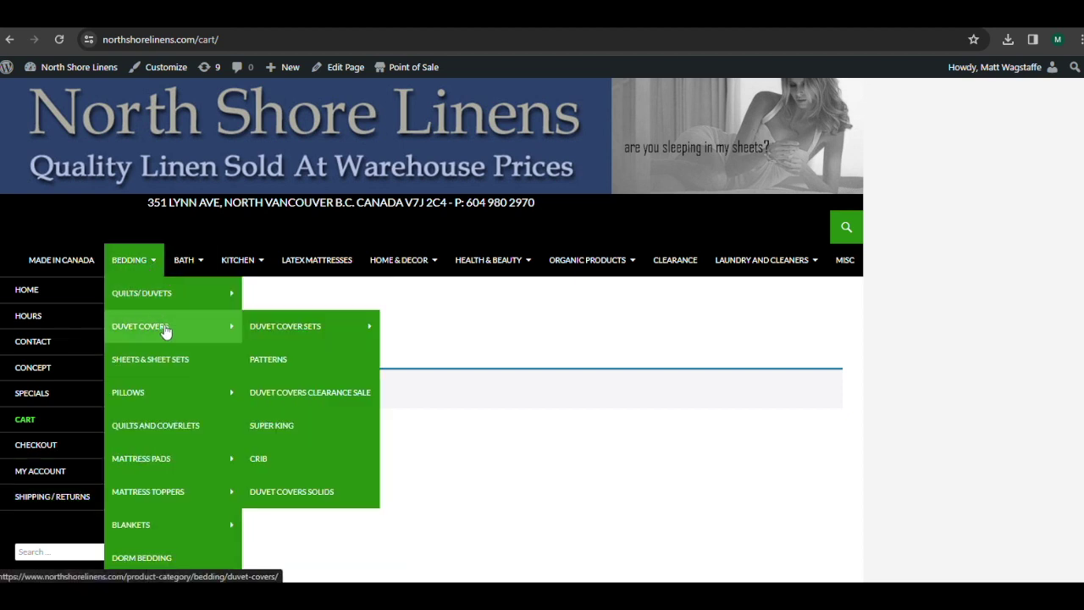
{"action": "mouse_move", "coordinate": [271, 332]}
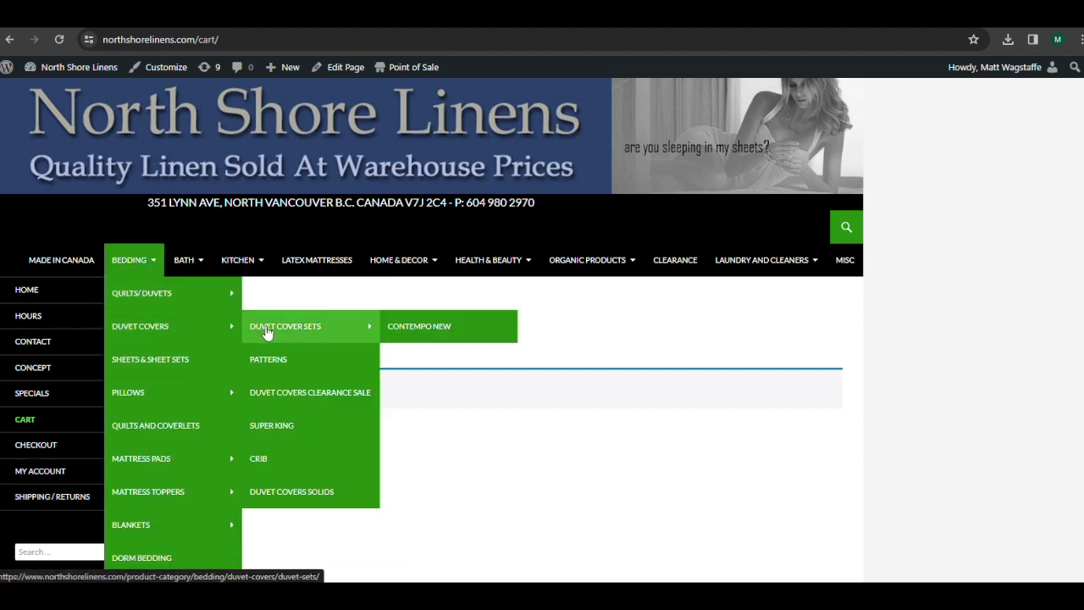
{"action": "left_click", "coordinate": [411, 328]}
{"action": "scroll", "coordinate": [749, 464], "scroll_direction": "down", "scroll_amount": 2}
{"action": "scroll", "coordinate": [749, 464], "scroll_direction": "down", "scroll_amount": 4}
{"action": "left_click", "coordinate": [190, 280]}
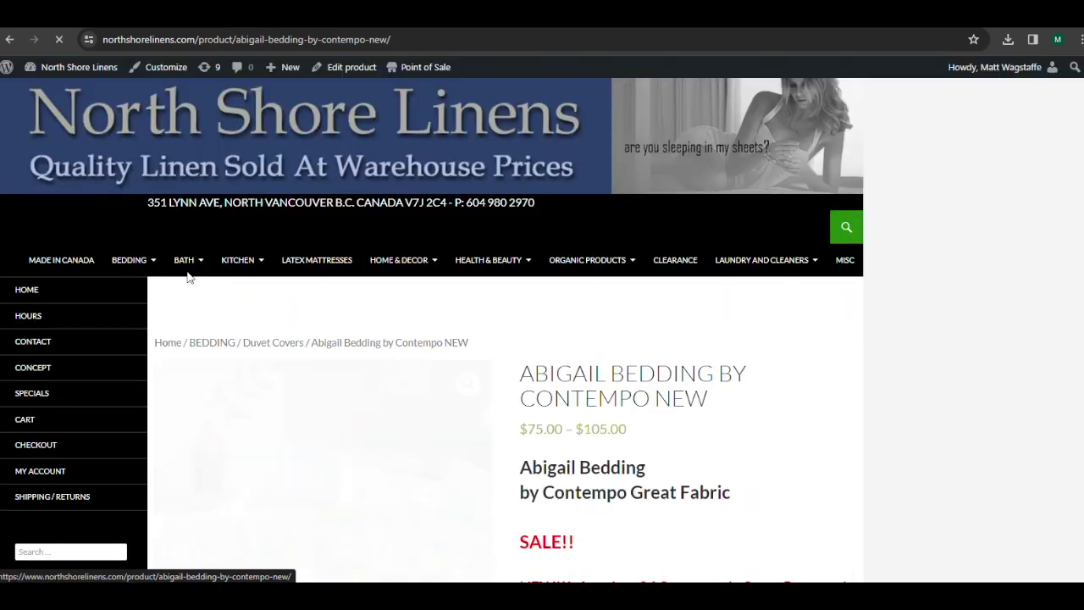
Set the Abigail Bedding's size to Queen and add one to the cart.
{"action": "scroll", "coordinate": [473, 352], "scroll_direction": "down", "scroll_amount": 9}
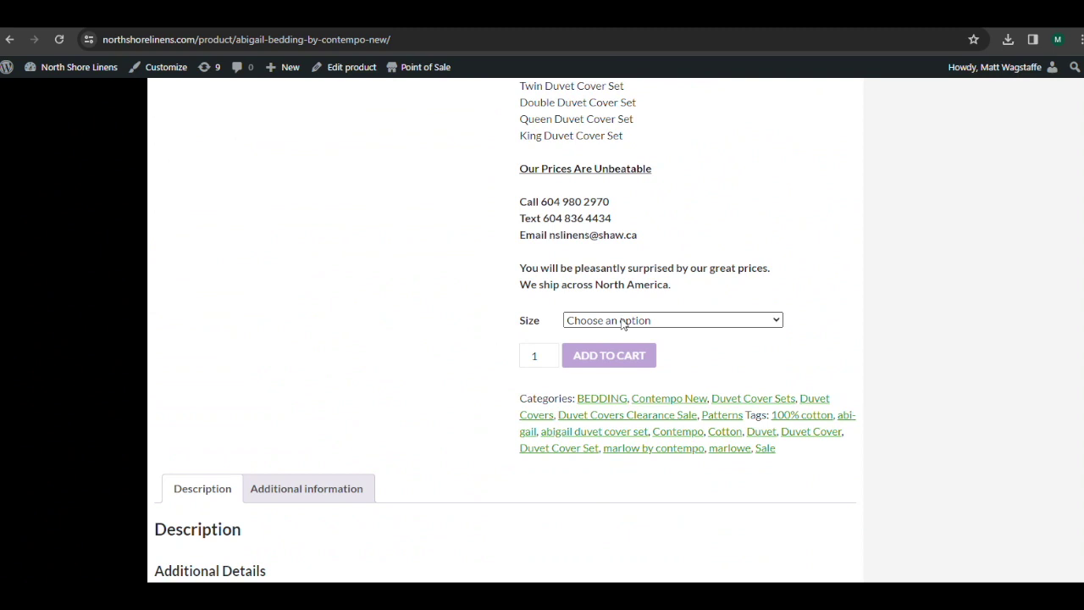
{"action": "left_click", "coordinate": [622, 324]}
{"action": "left_click", "coordinate": [581, 361]}
{"action": "left_click", "coordinate": [593, 326]}
{"action": "left_click", "coordinate": [593, 377]}
{"action": "left_click", "coordinate": [618, 386]}
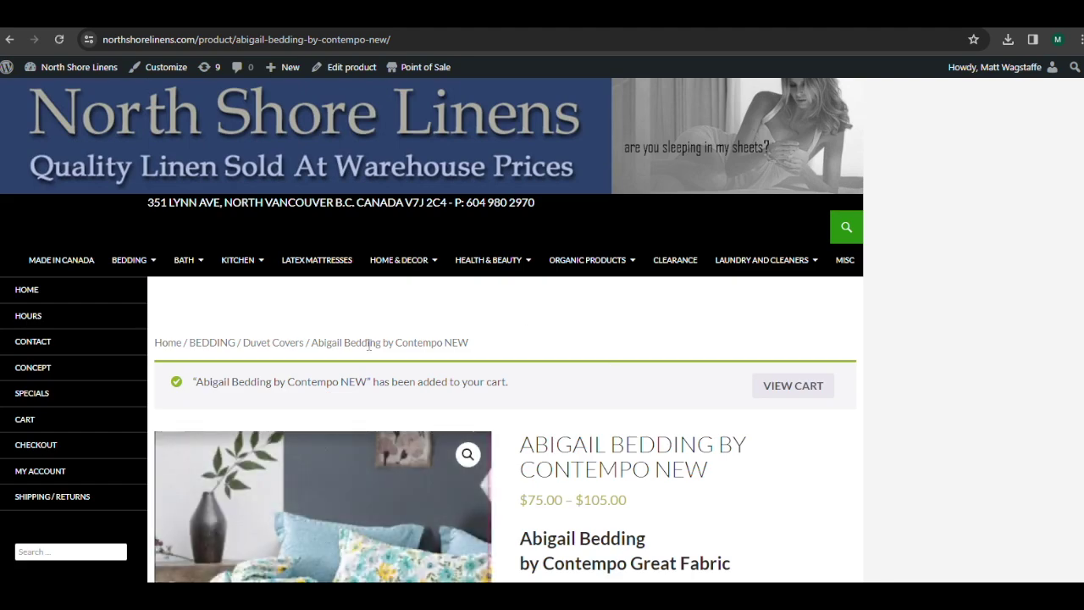
Open the cart, set the Queen Abigail Bedding's quantity to 2 and update the cart.
{"action": "left_click", "coordinate": [39, 419]}
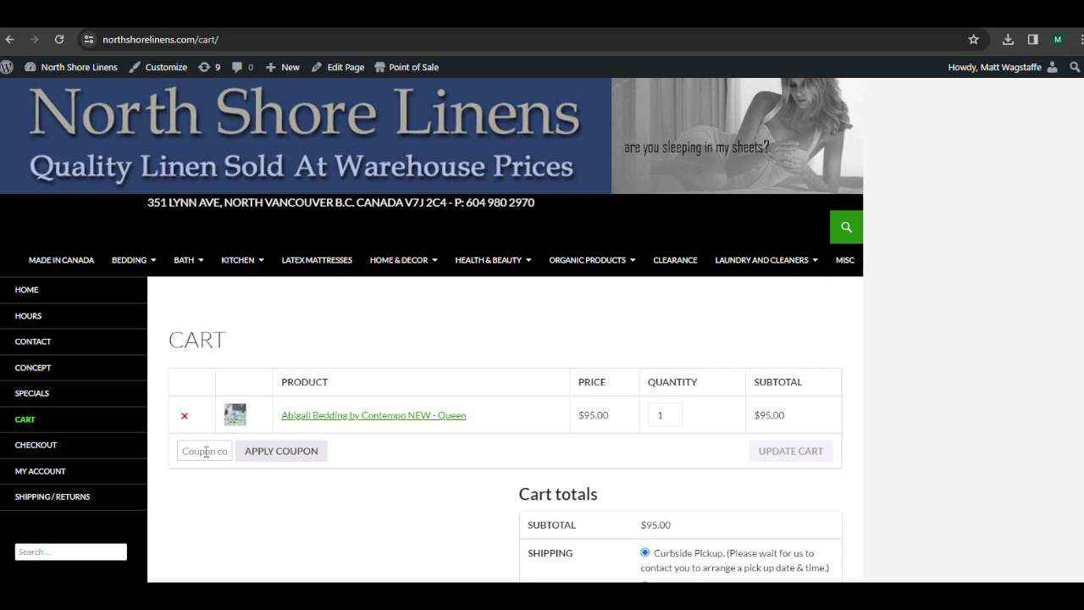
{"action": "left_click", "coordinate": [219, 443]}
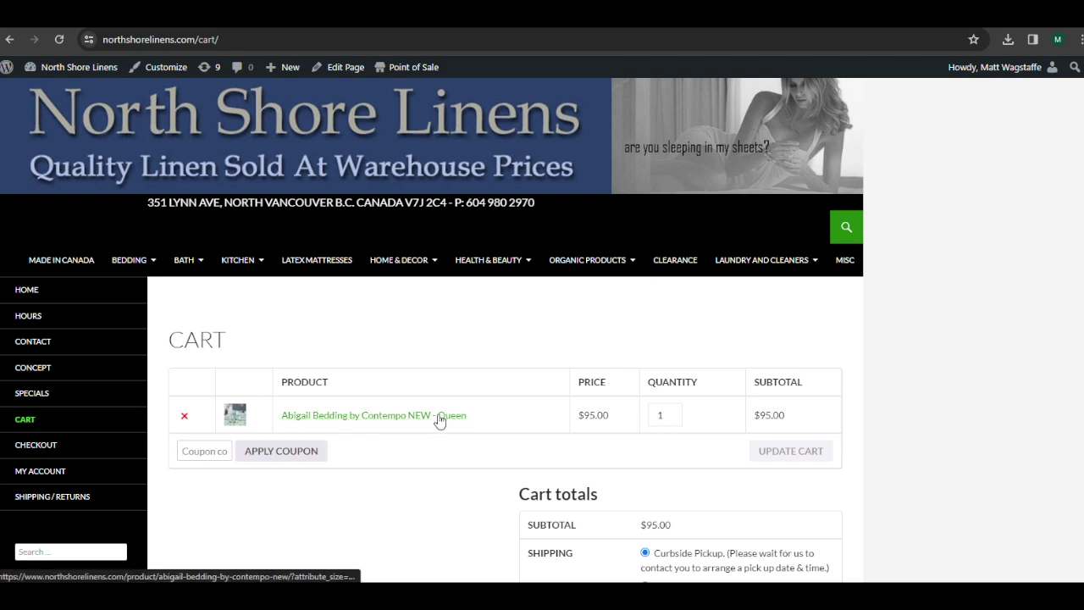
{"action": "left_click", "coordinate": [670, 411]}
{"action": "left_click", "coordinate": [670, 419]}
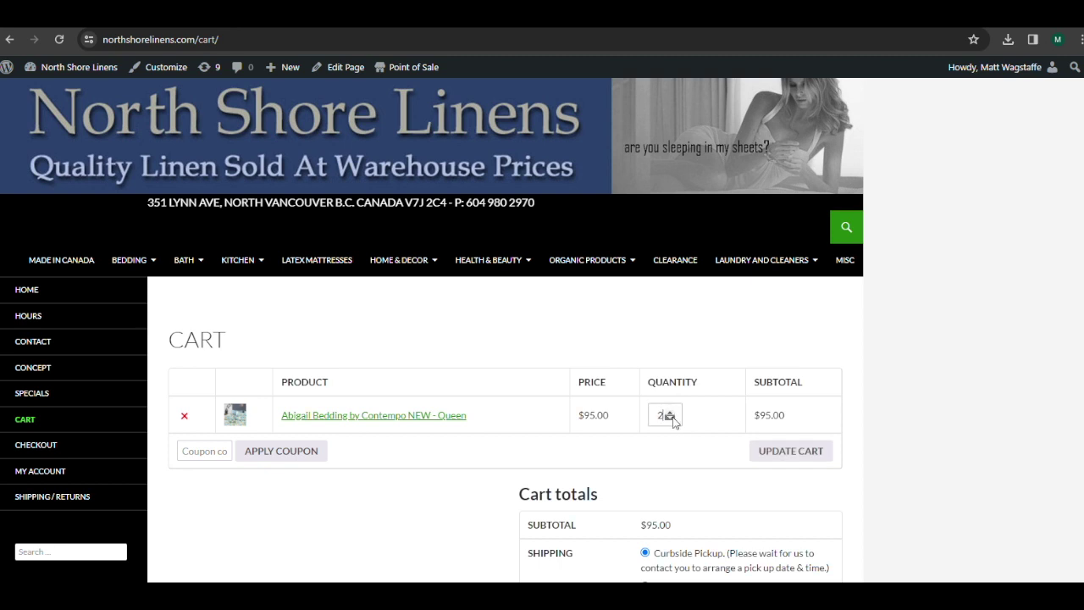
{"action": "left_click", "coordinate": [800, 452]}
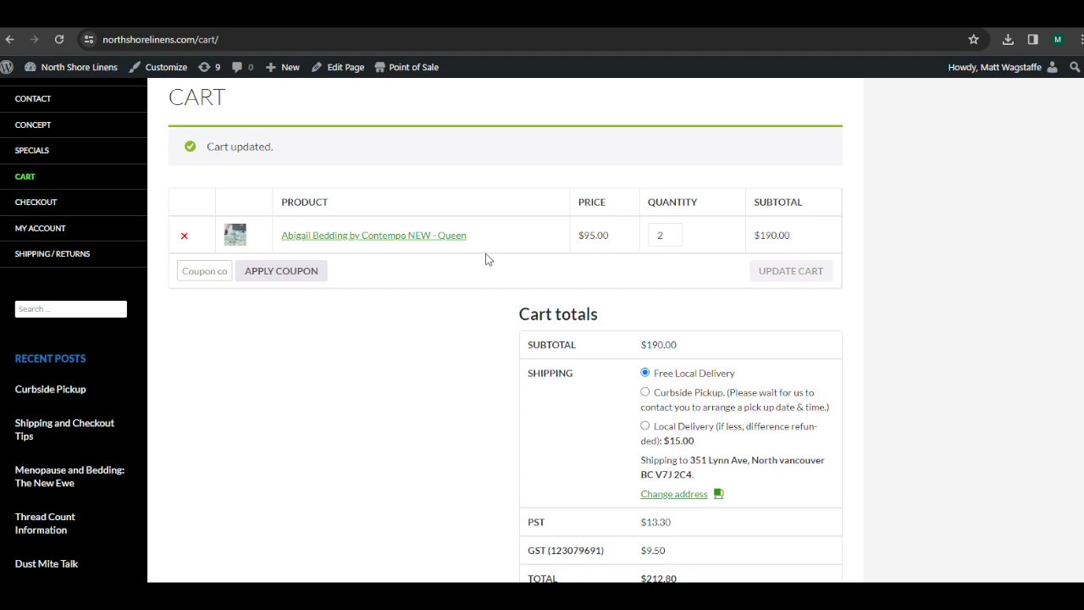
Compare the Local Delivery and Curbside Pickup shipping options in the cart totals, leaving Local Delivery selected.
{"action": "scroll", "coordinate": [487, 260], "scroll_direction": "down", "scroll_amount": 3}
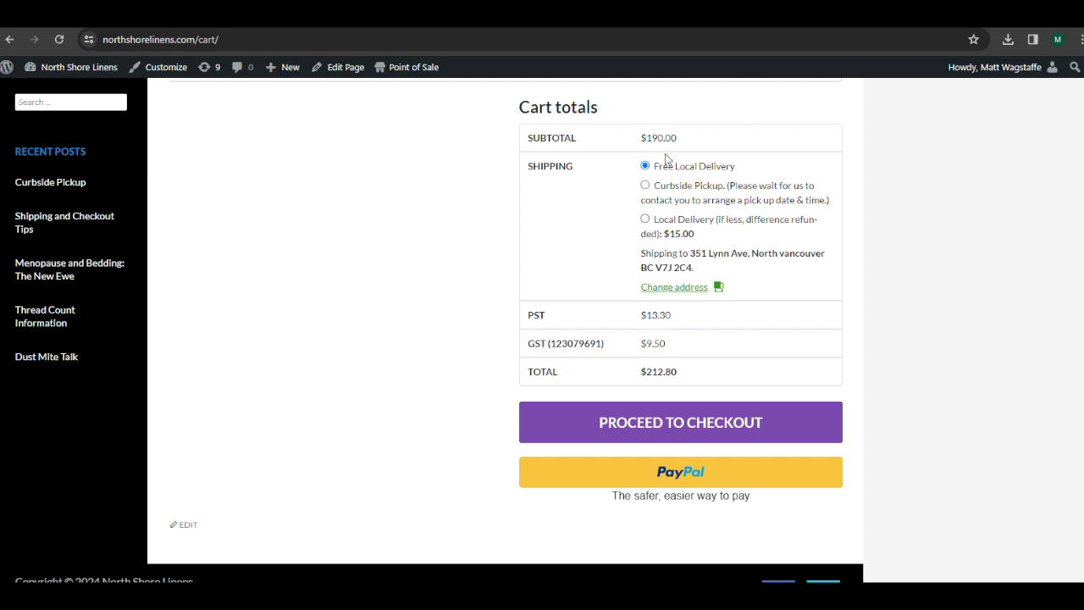
{"action": "left_click", "coordinate": [646, 219]}
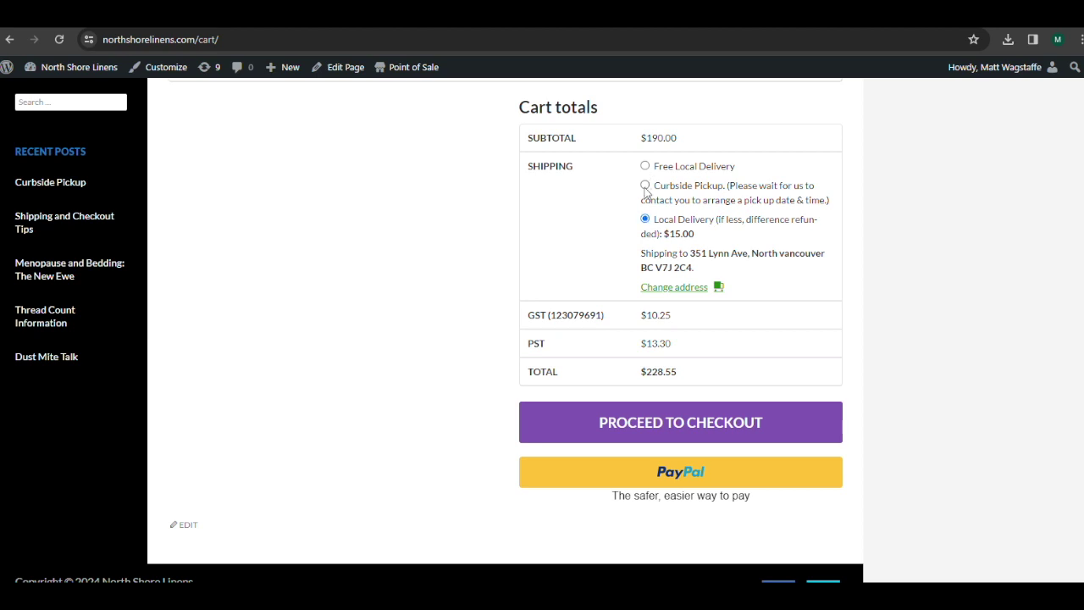
{"action": "left_click", "coordinate": [645, 187]}
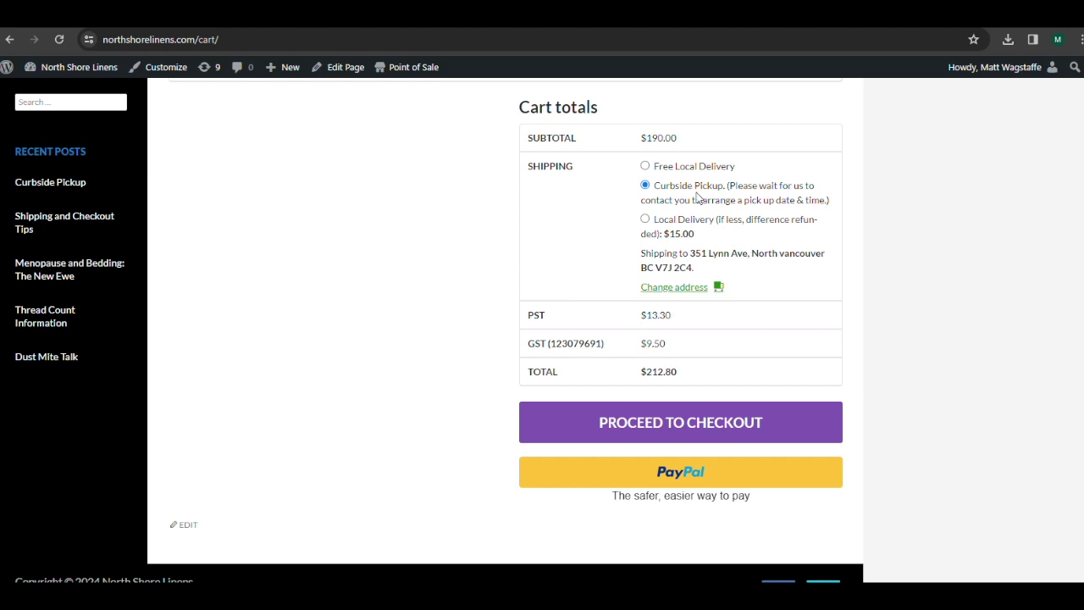
{"action": "left_click", "coordinate": [645, 220]}
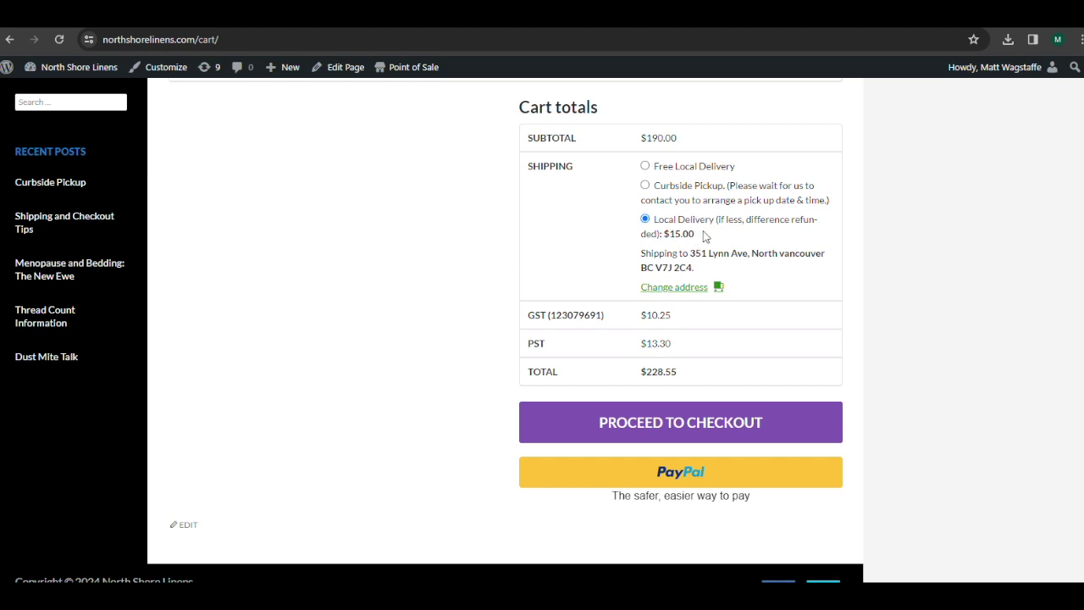
Show the shipping address fields through Change address in the cart totals, and proceed to checkout.
{"action": "scroll", "coordinate": [542, 251], "scroll_direction": "up", "scroll_amount": 3}
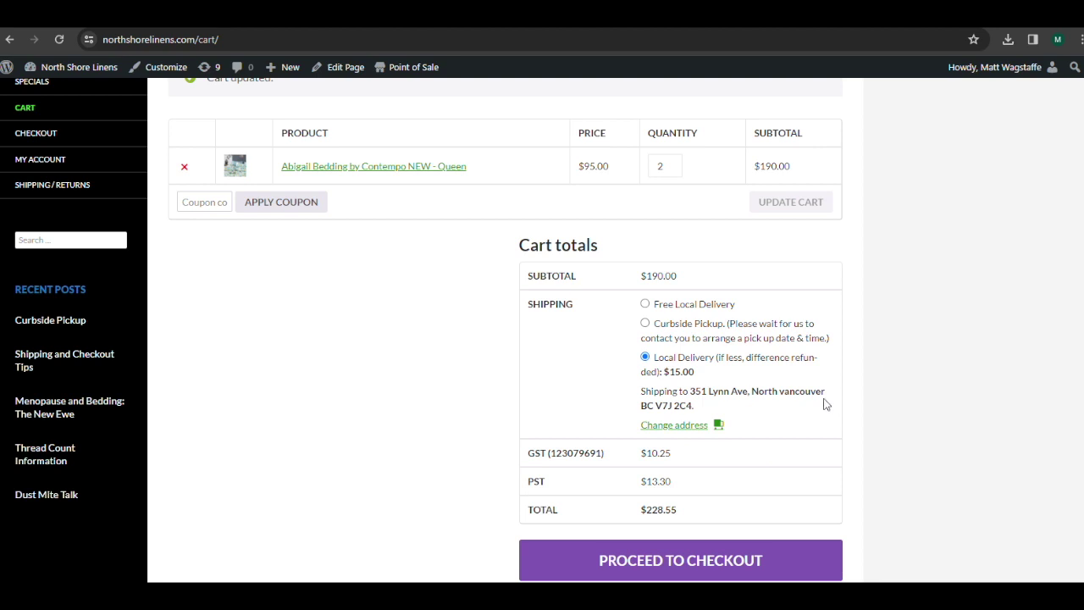
{"action": "scroll", "coordinate": [813, 400], "scroll_direction": "down", "scroll_amount": 2}
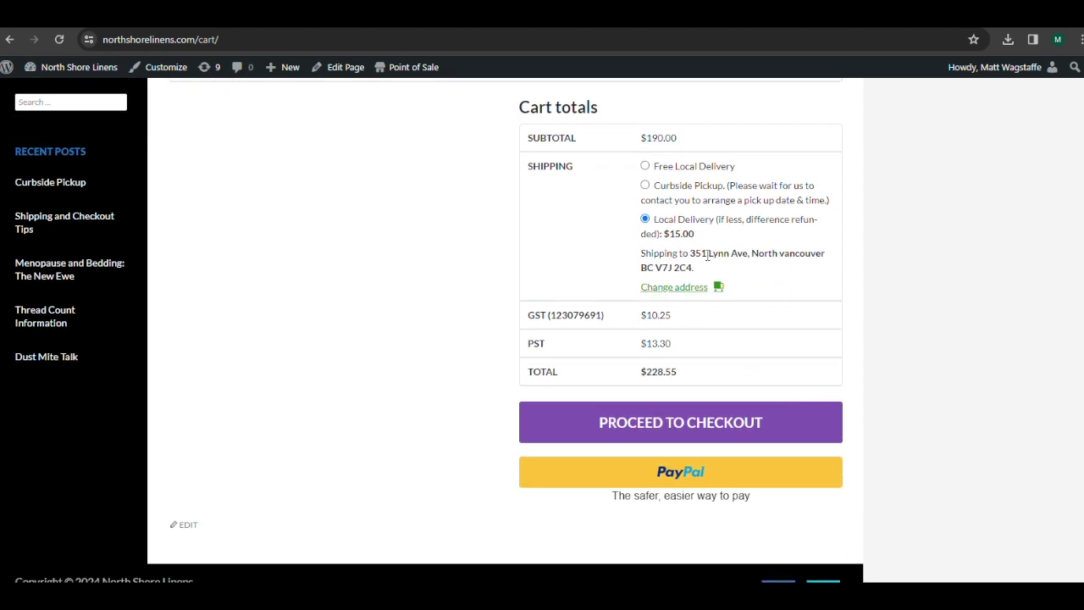
{"action": "left_click", "coordinate": [675, 288]}
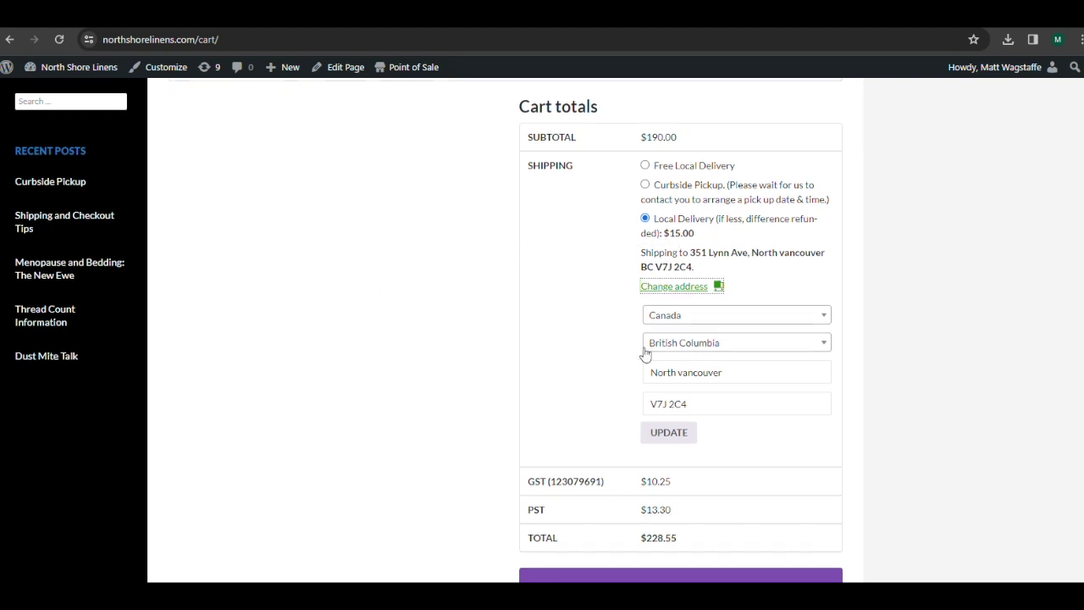
{"action": "scroll", "coordinate": [641, 352], "scroll_direction": "down", "scroll_amount": 3}
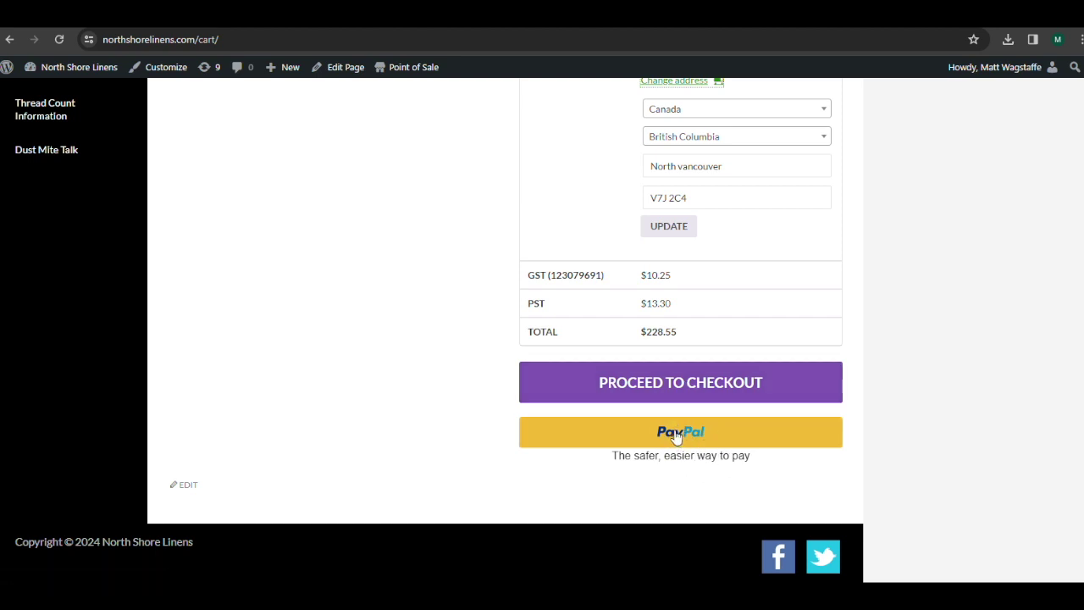
{"action": "left_click", "coordinate": [677, 385]}
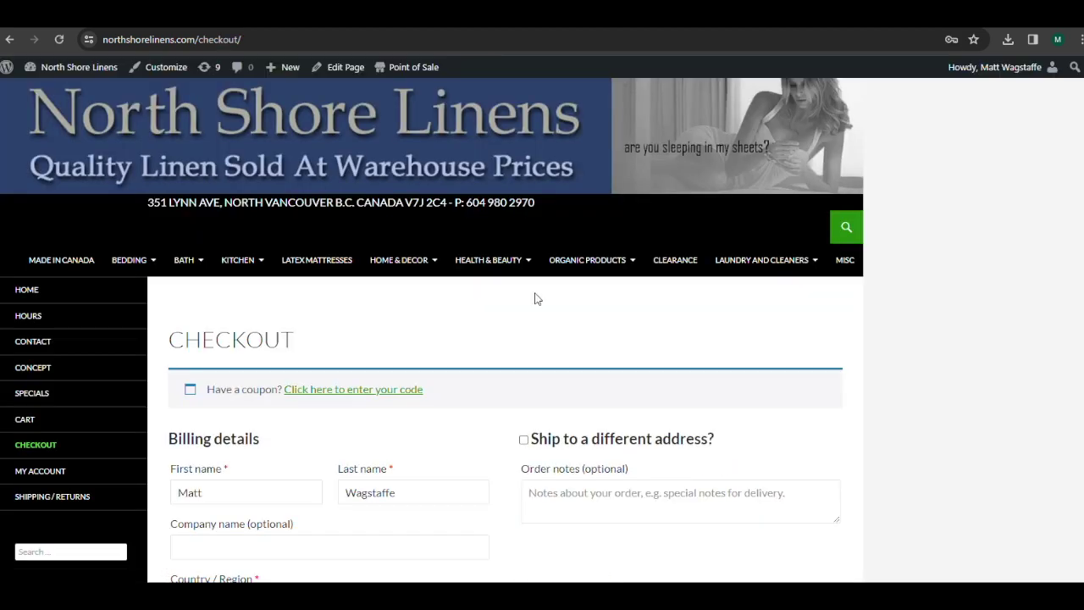
View the separate shipping address fields on the checkout page, leaving Ship to a different address disabled.
{"action": "scroll", "coordinate": [508, 288], "scroll_direction": "down", "scroll_amount": 3}
{"action": "scroll", "coordinate": [424, 390], "scroll_direction": "down", "scroll_amount": 1}
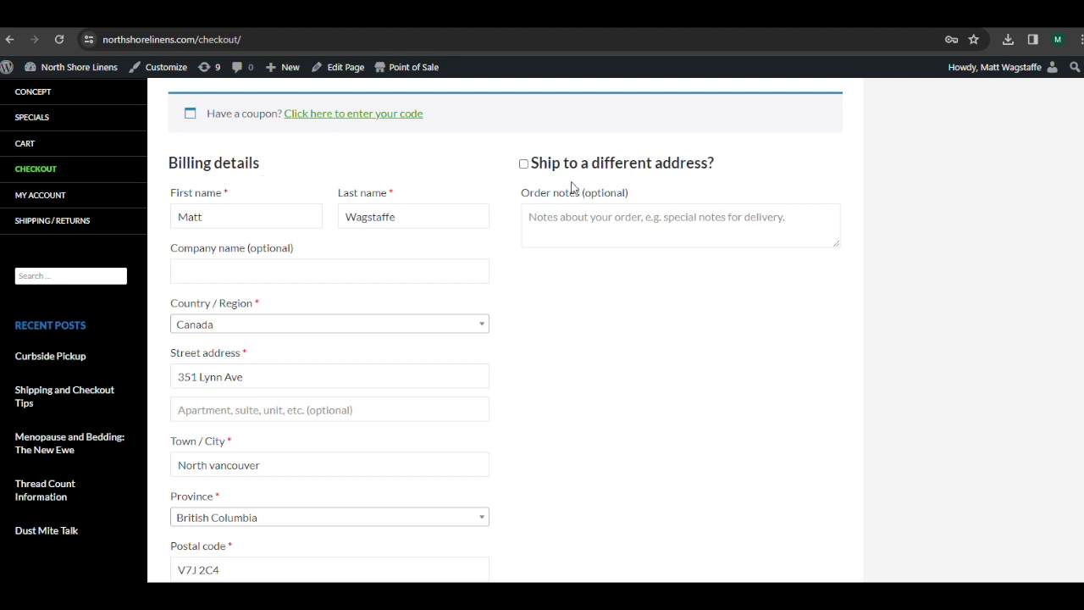
{"action": "left_click", "coordinate": [523, 164]}
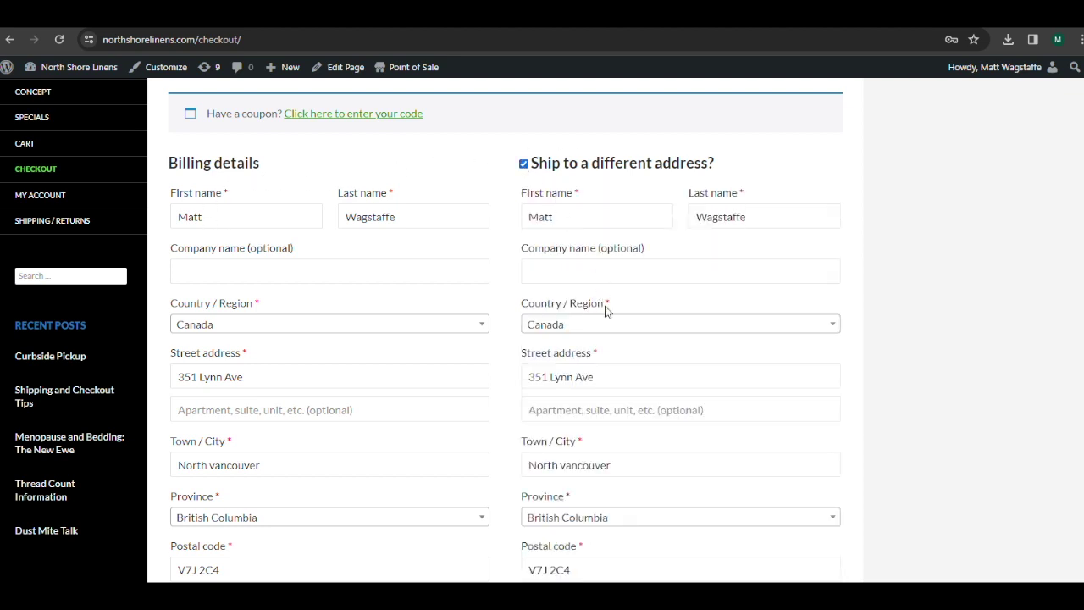
{"action": "left_click", "coordinate": [524, 166]}
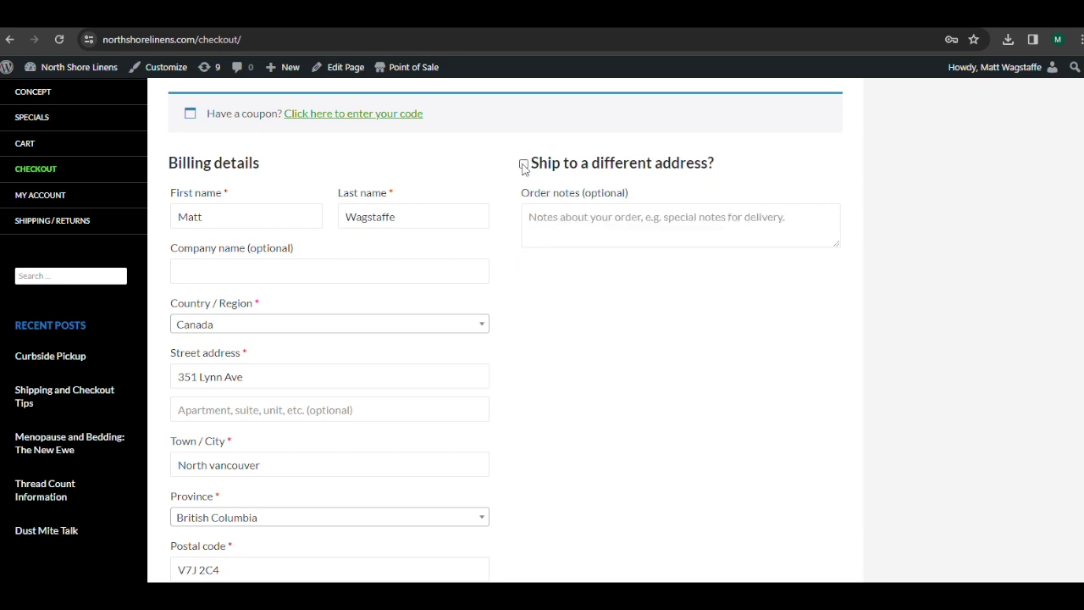
Add the order note "buzzer 316" and switch the order's shipping to Curbside Pickup.
{"action": "left_click", "coordinate": [579, 218]}
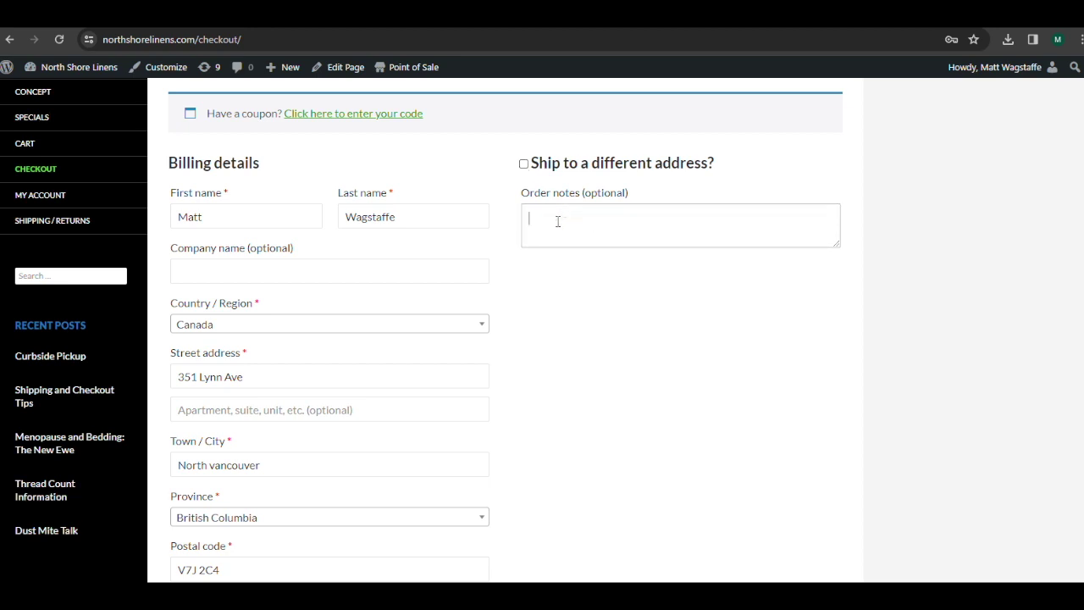
{"action": "type", "text": "buzzer 31"}
{"action": "scroll", "coordinate": [521, 327], "scroll_direction": "down", "scroll_amount": 5}
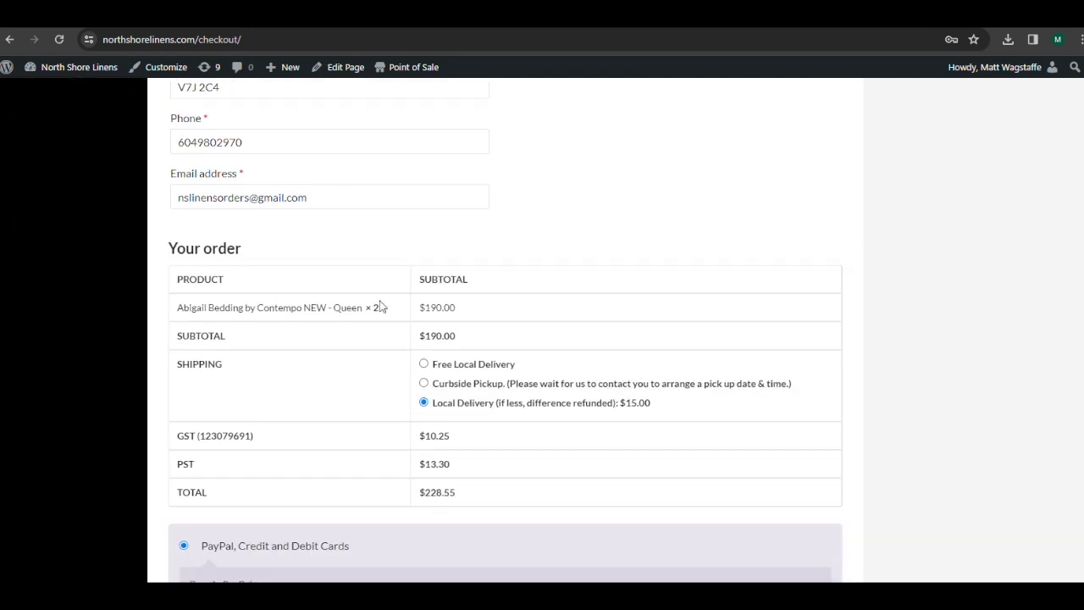
{"action": "scroll", "coordinate": [373, 293], "scroll_direction": "down", "scroll_amount": 1}
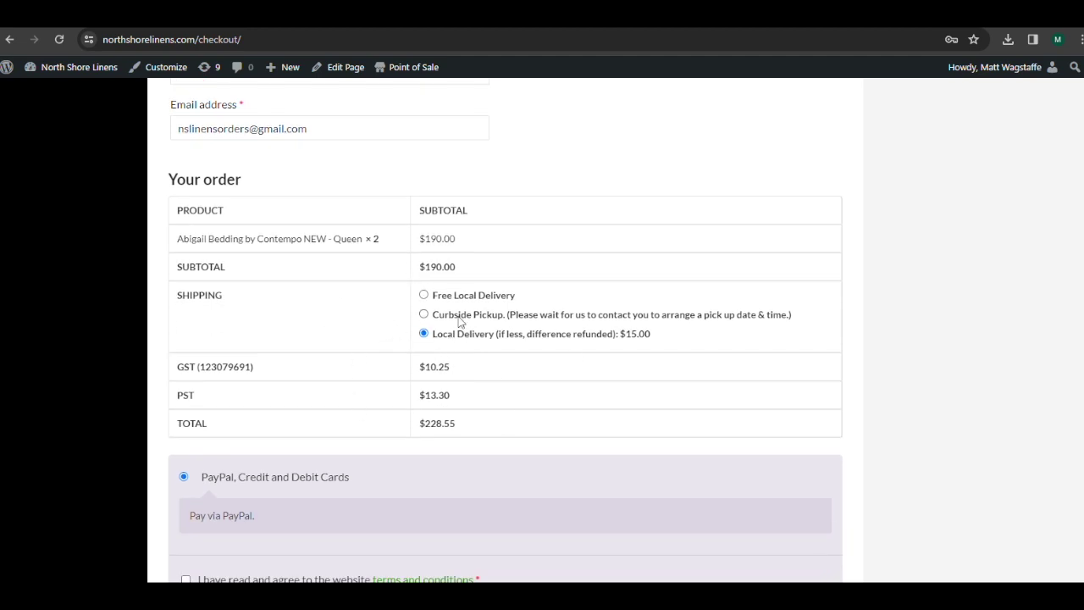
{"action": "left_click", "coordinate": [424, 315]}
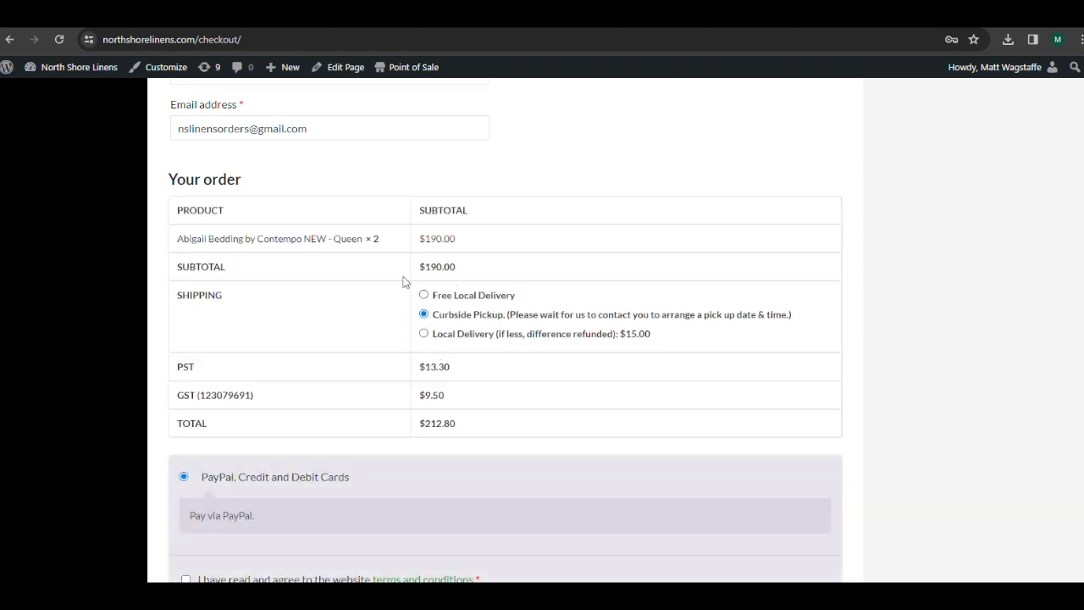
Read the website terms and conditions through to the online returns section and agree to them.
{"action": "scroll", "coordinate": [481, 306], "scroll_direction": "down", "scroll_amount": 3}
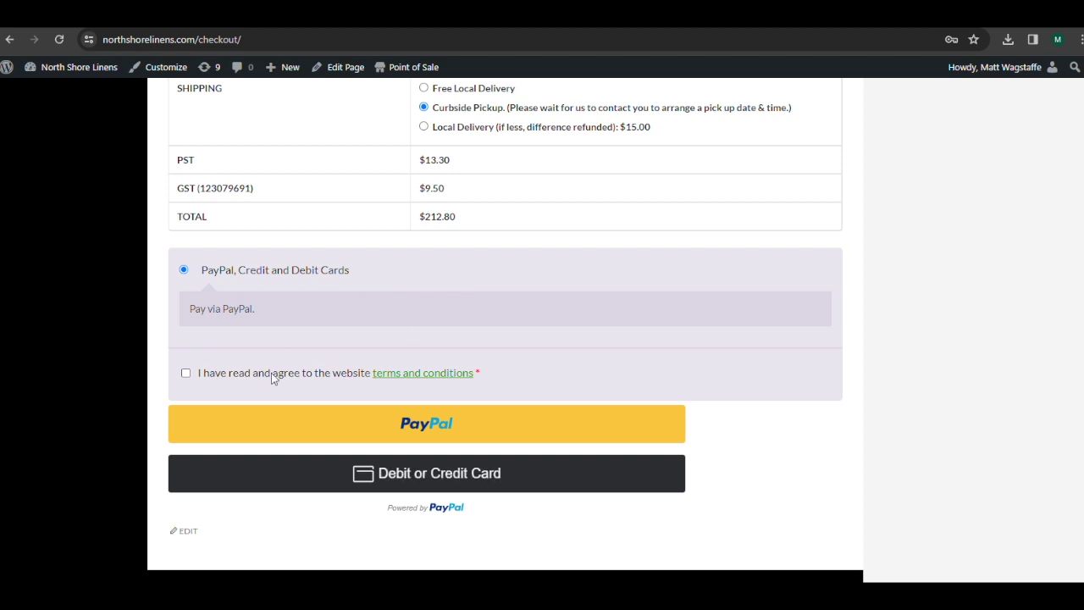
{"action": "left_click", "coordinate": [424, 383]}
{"action": "scroll", "coordinate": [438, 426], "scroll_direction": "down", "scroll_amount": 15}
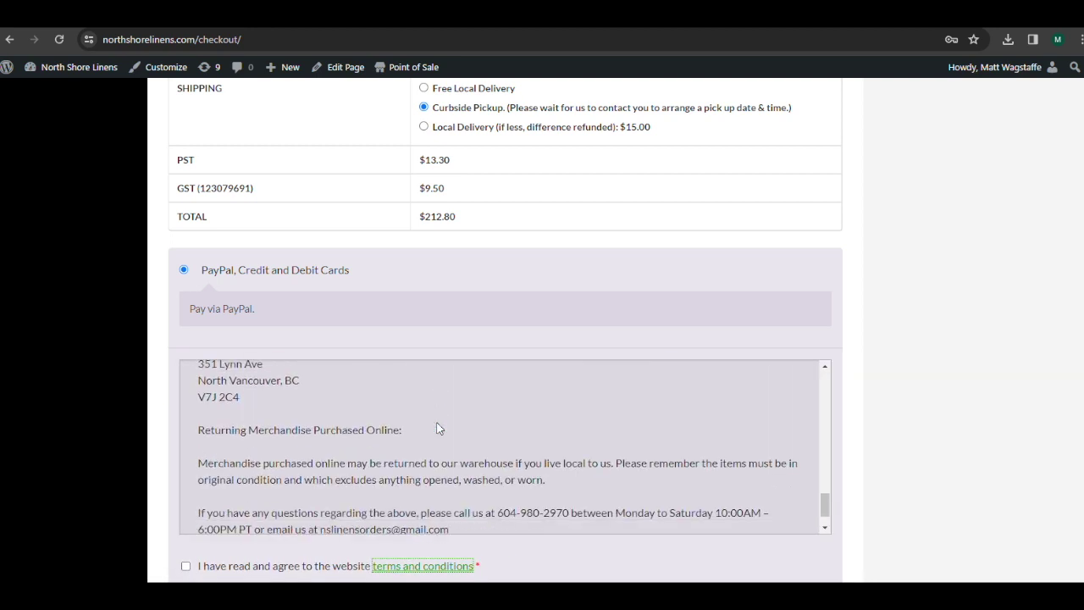
{"action": "scroll", "coordinate": [438, 426], "scroll_direction": "down", "scroll_amount": 2}
{"action": "scroll", "coordinate": [111, 321], "scroll_direction": "up", "scroll_amount": 5}
{"action": "scroll", "coordinate": [110, 327], "scroll_direction": "up", "scroll_amount": 6}
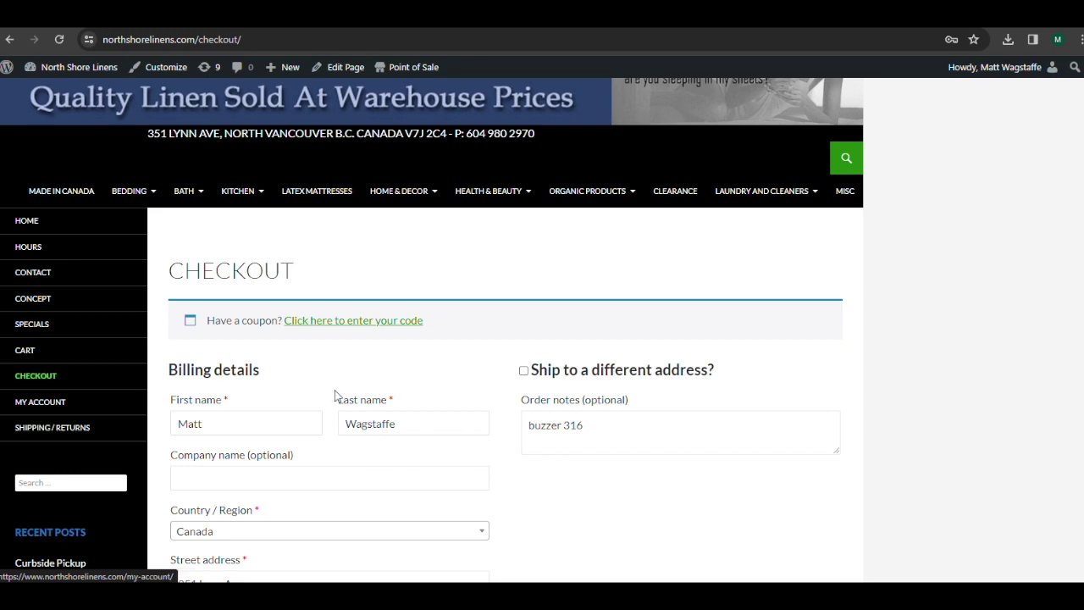
{"action": "scroll", "coordinate": [346, 388], "scroll_direction": "down", "scroll_amount": 10}
{"action": "scroll", "coordinate": [348, 390], "scroll_direction": "down", "scroll_amount": 3}
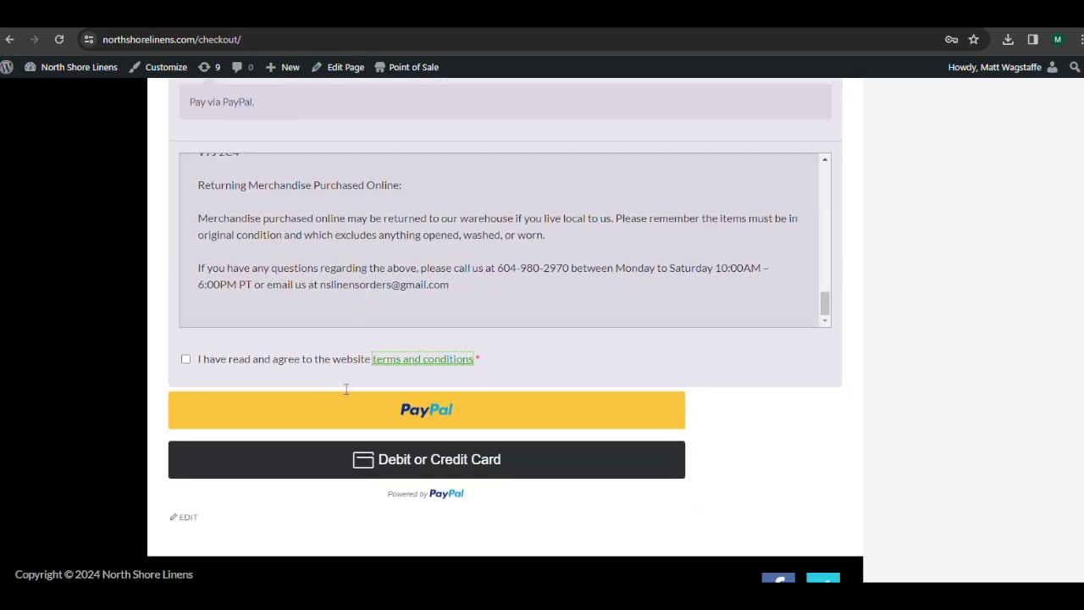
{"action": "left_click", "coordinate": [192, 362]}
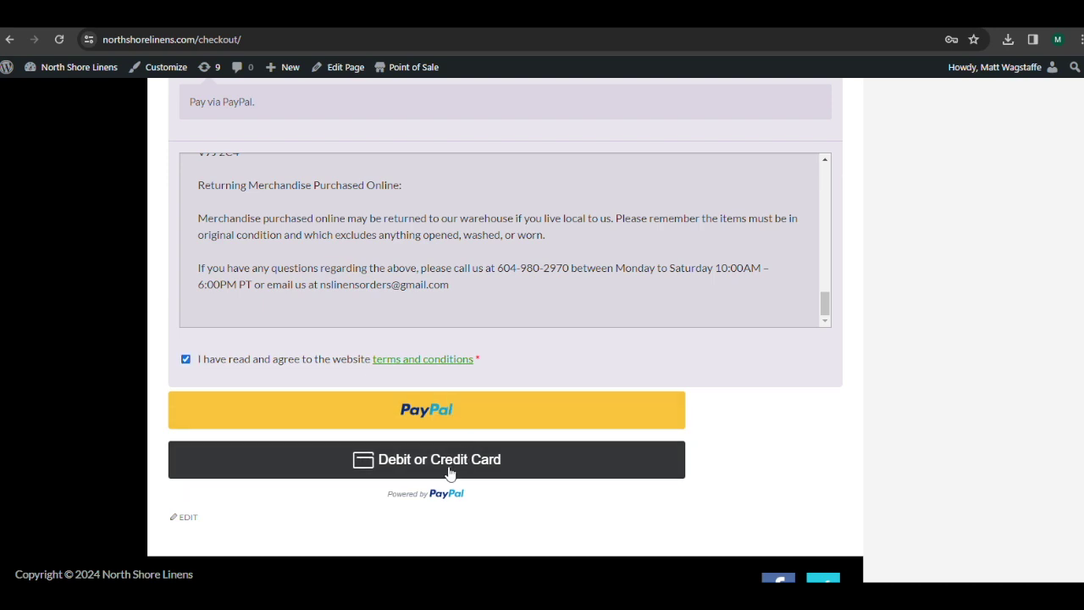
Open the Debit or Credit Card payment form and look back over the order and billing details.
{"action": "left_click", "coordinate": [450, 463]}
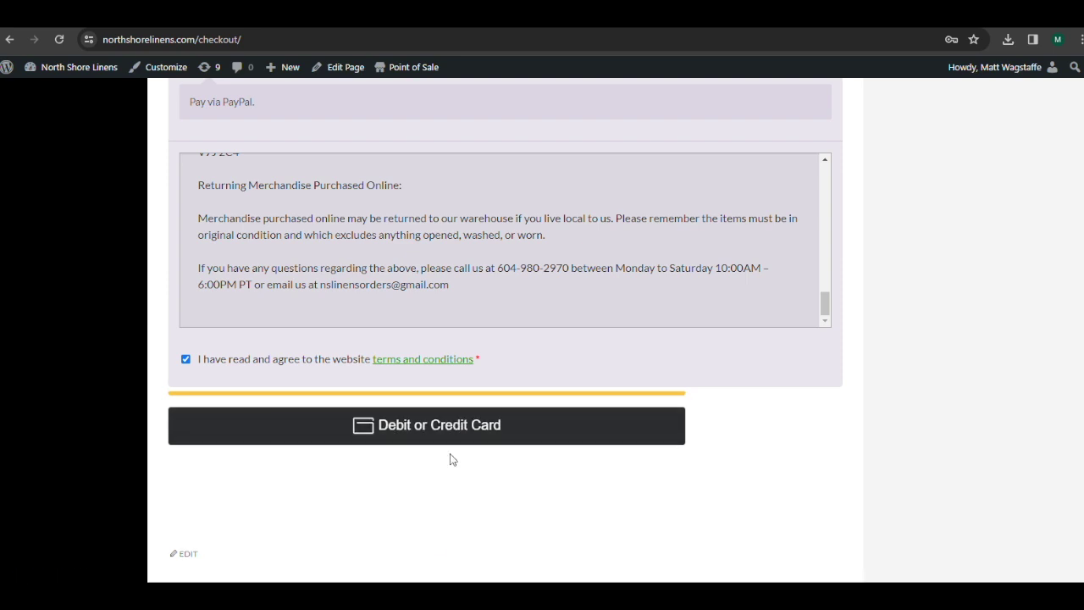
{"action": "scroll", "coordinate": [451, 460], "scroll_direction": "down", "scroll_amount": 3}
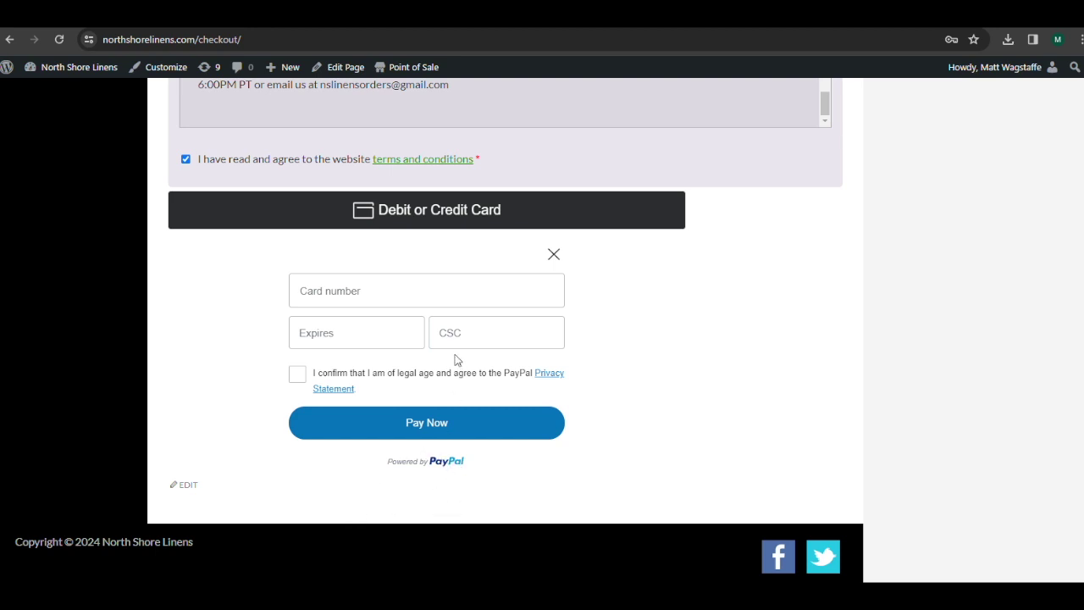
{"action": "scroll", "coordinate": [455, 365], "scroll_direction": "up", "scroll_amount": 1}
{"action": "scroll", "coordinate": [455, 365], "scroll_direction": "up", "scroll_amount": 5}
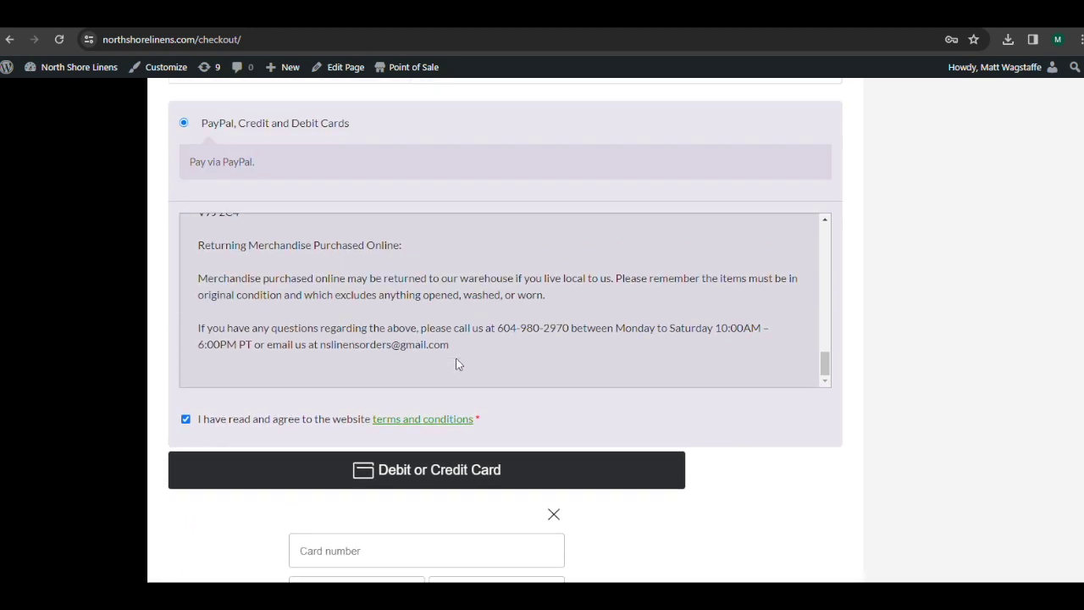
{"action": "scroll", "coordinate": [354, 194], "scroll_direction": "up", "scroll_amount": 5}
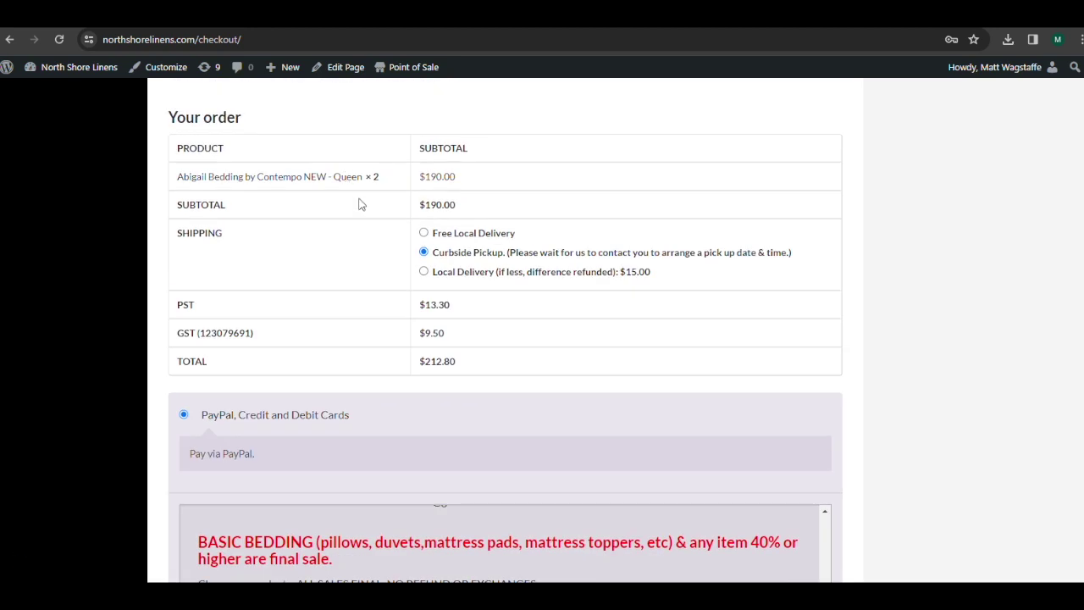
{"action": "scroll", "coordinate": [362, 201], "scroll_direction": "up", "scroll_amount": 7}
{"action": "scroll", "coordinate": [339, 229], "scroll_direction": "up", "scroll_amount": 5}
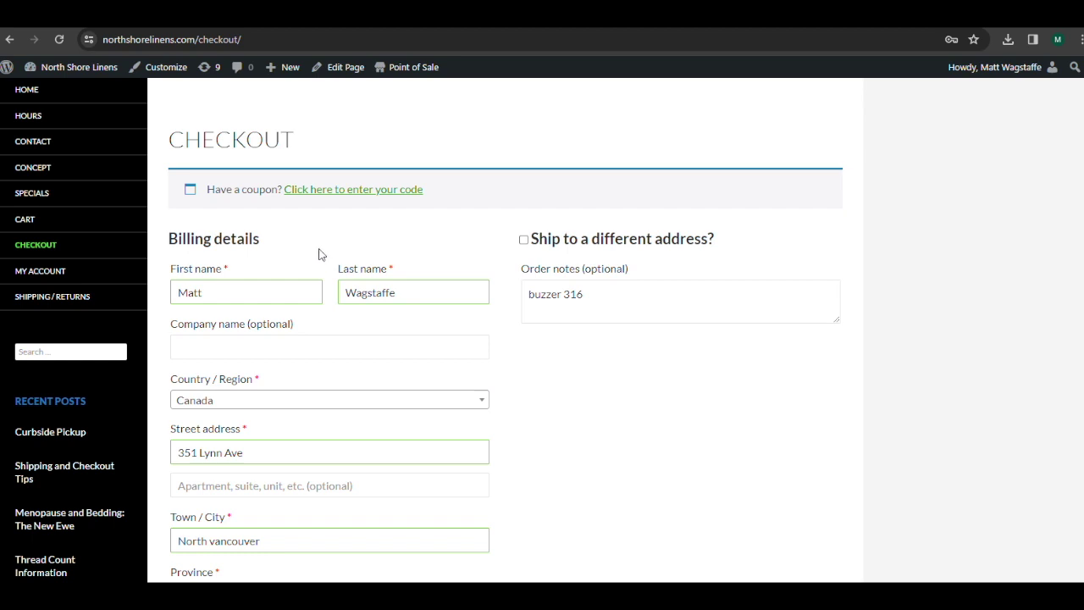
{"action": "scroll", "coordinate": [320, 254], "scroll_direction": "up", "scroll_amount": 1}
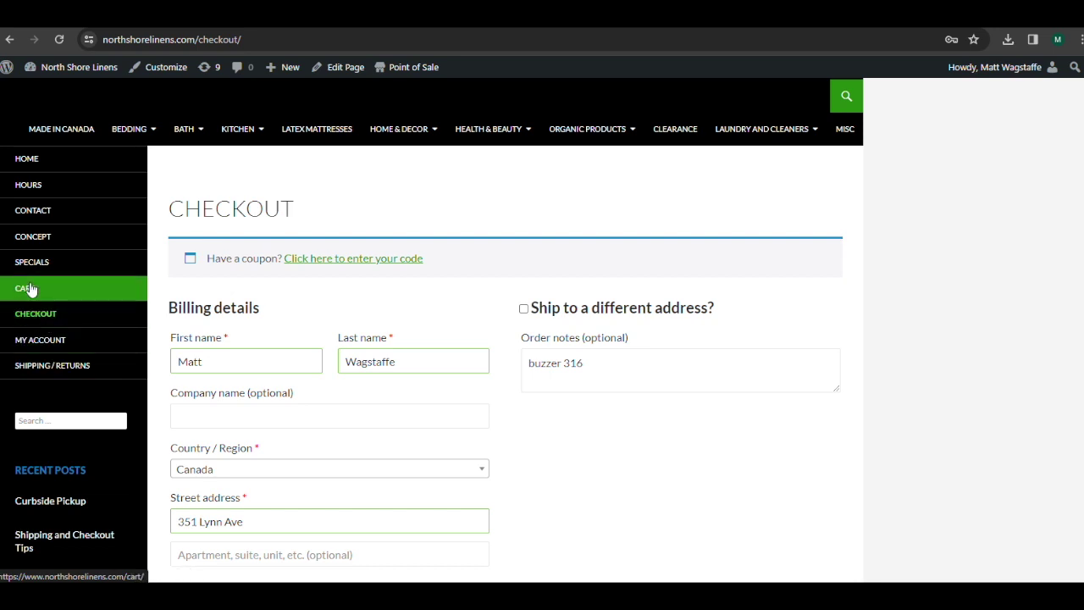
Reopen the checkout page and review the billing details, order items and shipping options.
{"action": "left_click", "coordinate": [42, 315]}
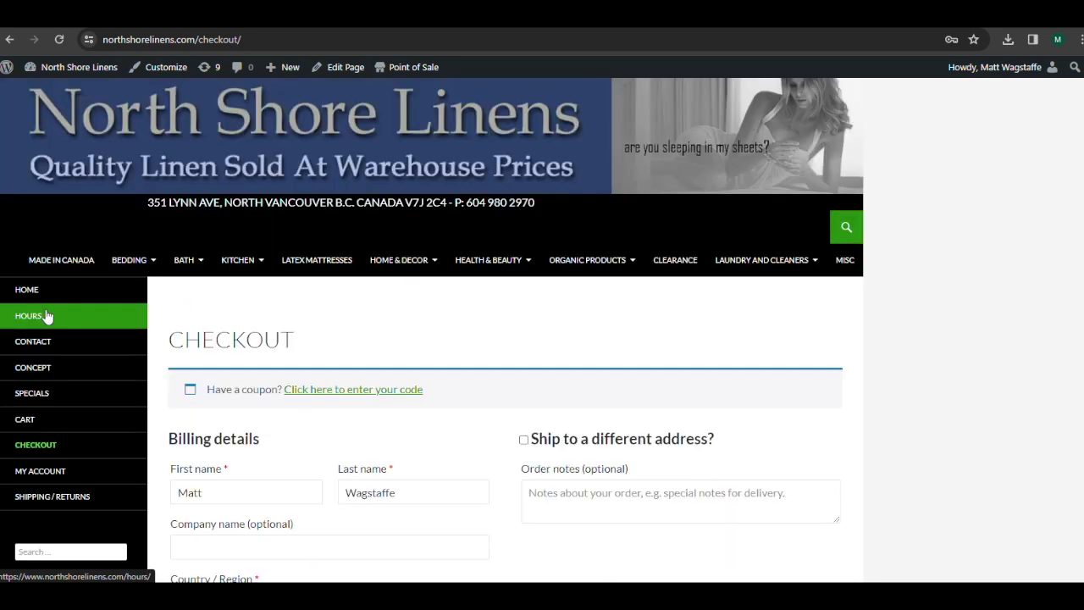
{"action": "scroll", "coordinate": [307, 405], "scroll_direction": "down", "scroll_amount": 3}
{"action": "scroll", "coordinate": [311, 405], "scroll_direction": "down", "scroll_amount": 3}
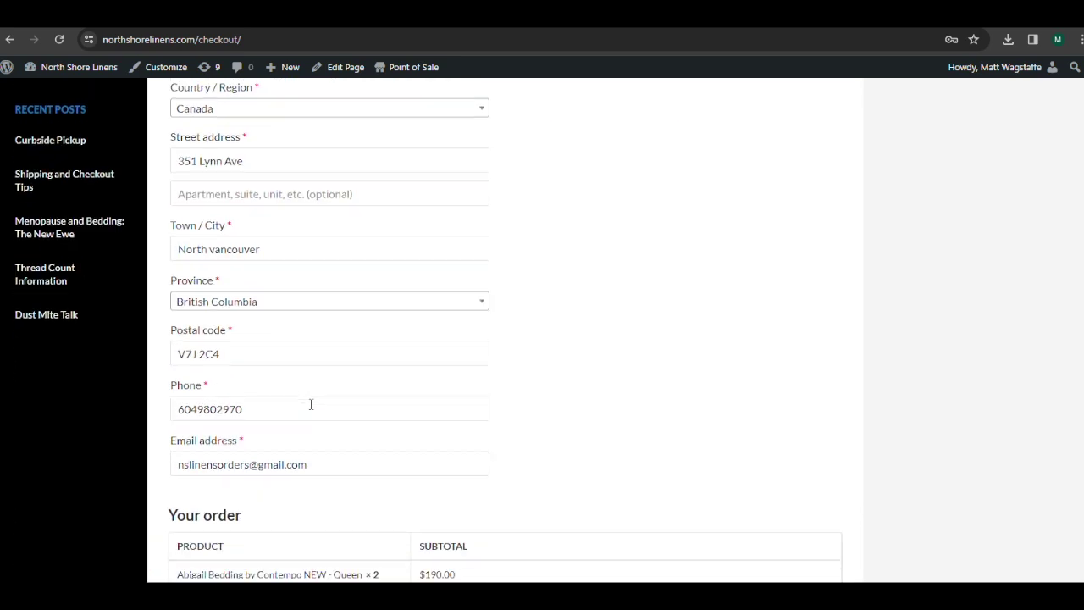
{"action": "scroll", "coordinate": [311, 405], "scroll_direction": "down", "scroll_amount": 4}
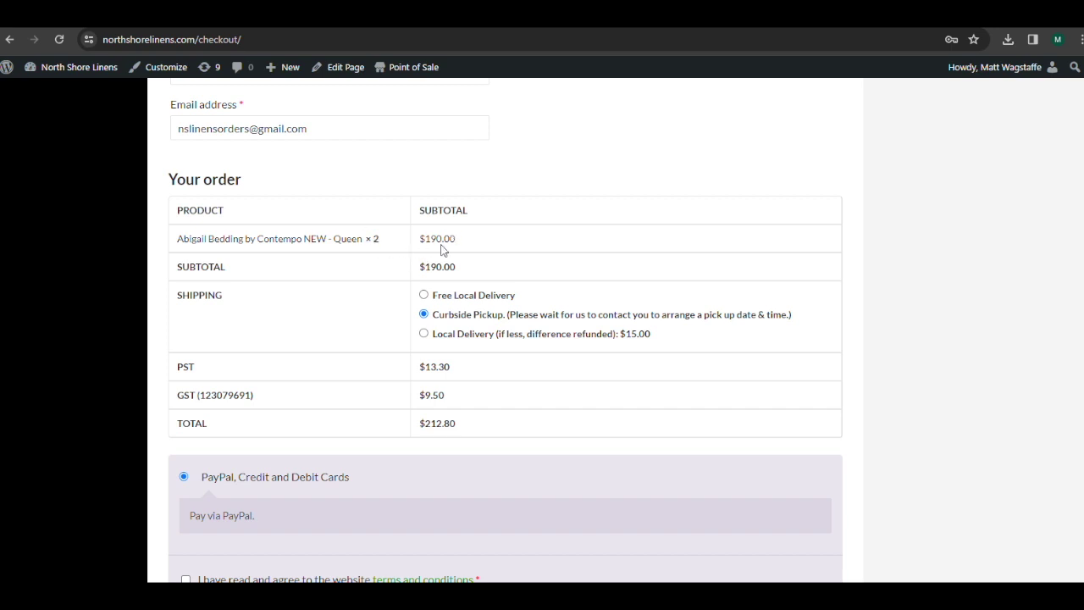
Return to the cart, set the Queen Abigail Bedding's quantity to 1 and update the cart.
{"action": "scroll", "coordinate": [182, 240], "scroll_direction": "up", "scroll_amount": 8}
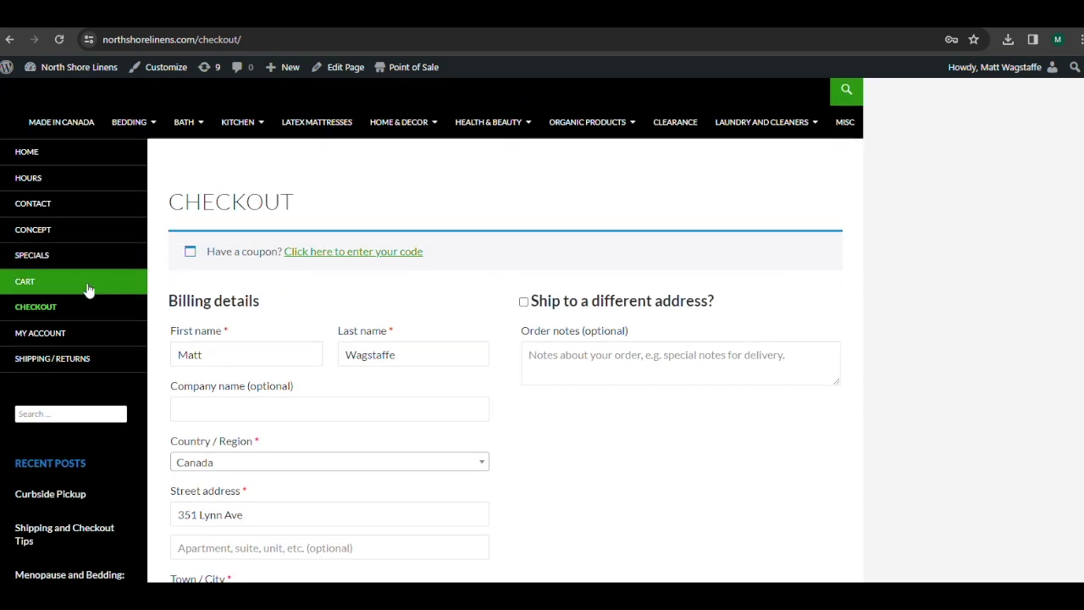
{"action": "left_click", "coordinate": [41, 283]}
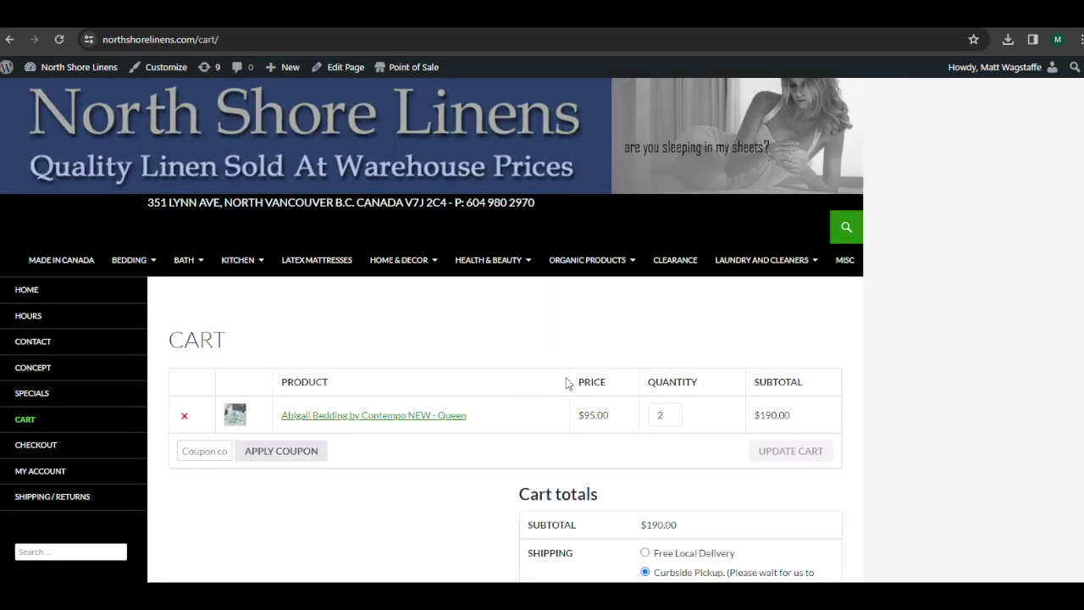
{"action": "left_click", "coordinate": [670, 417]}
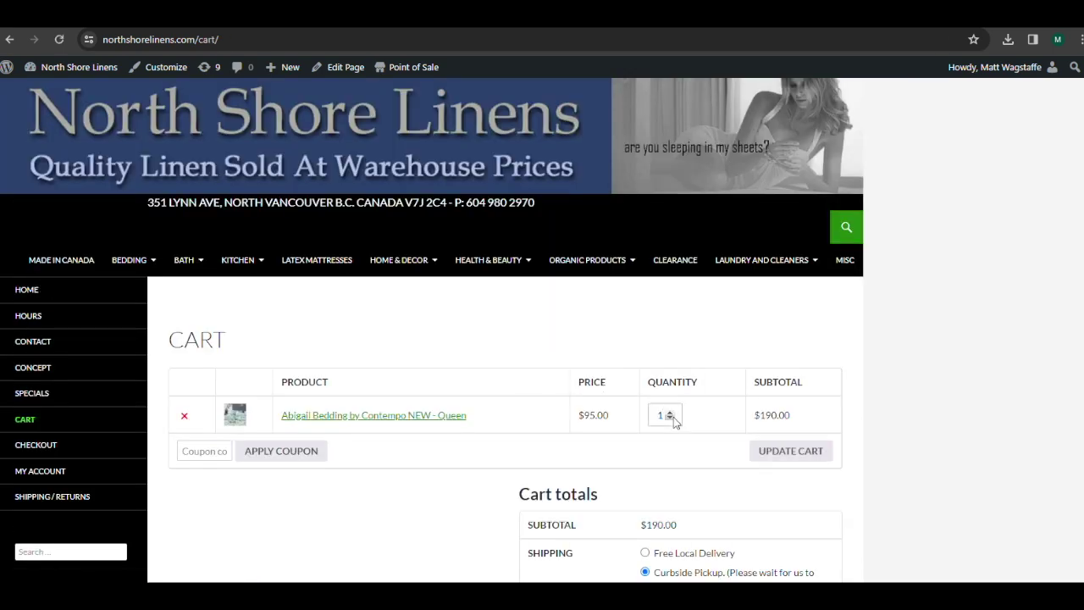
{"action": "left_click", "coordinate": [785, 450]}
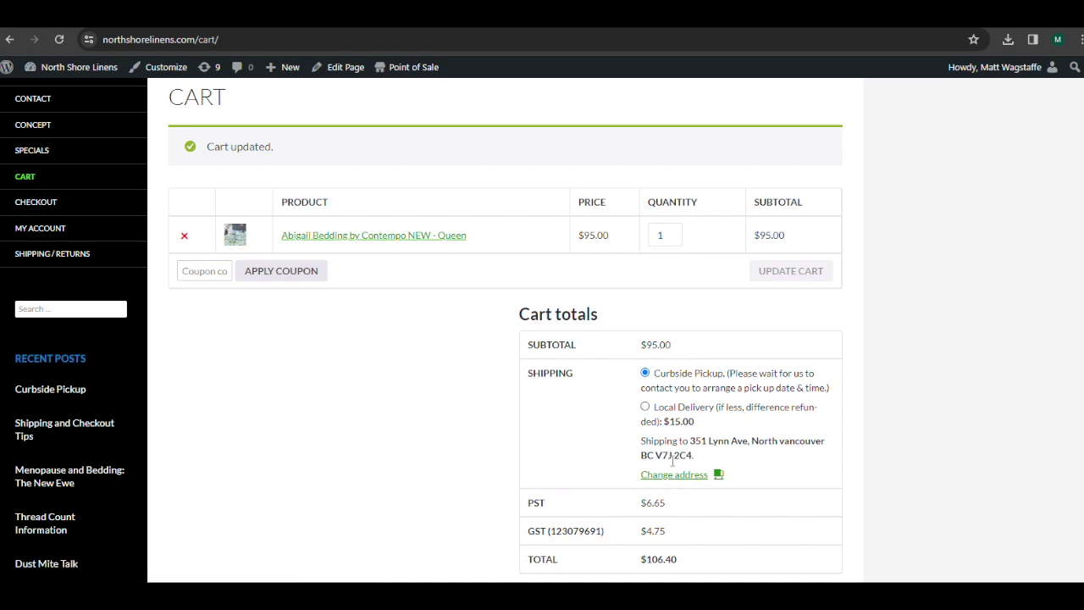
Review the updated cart totals and the checkout order summary, and return to the store's home page.
{"action": "scroll", "coordinate": [661, 508], "scroll_direction": "down", "scroll_amount": 2}
{"action": "scroll", "coordinate": [41, 140], "scroll_direction": "up", "scroll_amount": 1}
{"action": "left_click", "coordinate": [38, 135]}
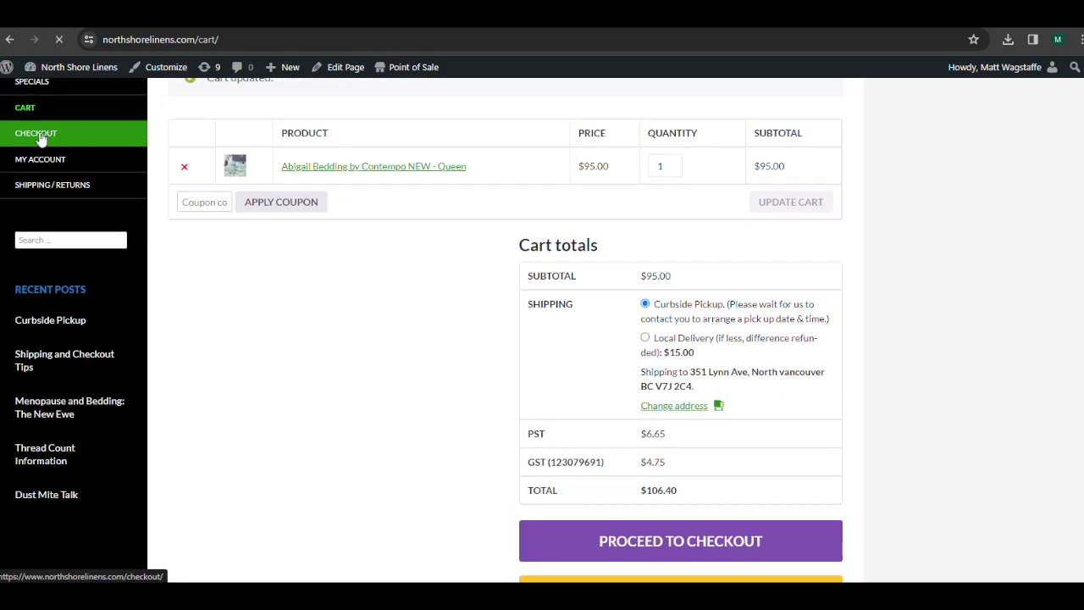
{"action": "scroll", "coordinate": [738, 250], "scroll_direction": "down", "scroll_amount": 4}
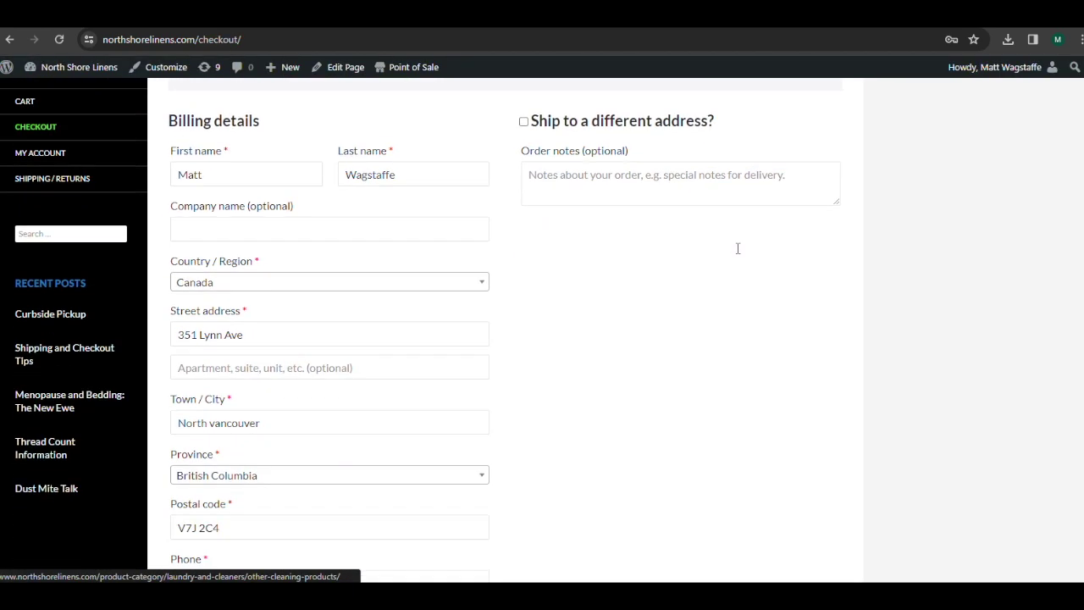
{"action": "scroll", "coordinate": [738, 255], "scroll_direction": "down", "scroll_amount": 3}
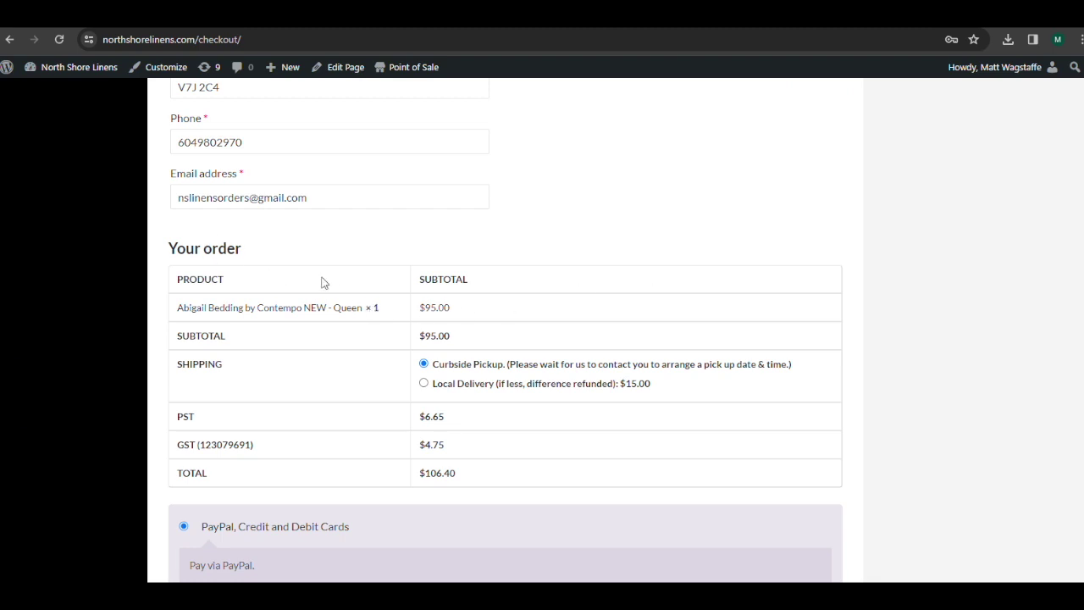
{"action": "scroll", "coordinate": [326, 284], "scroll_direction": "up", "scroll_amount": 7}
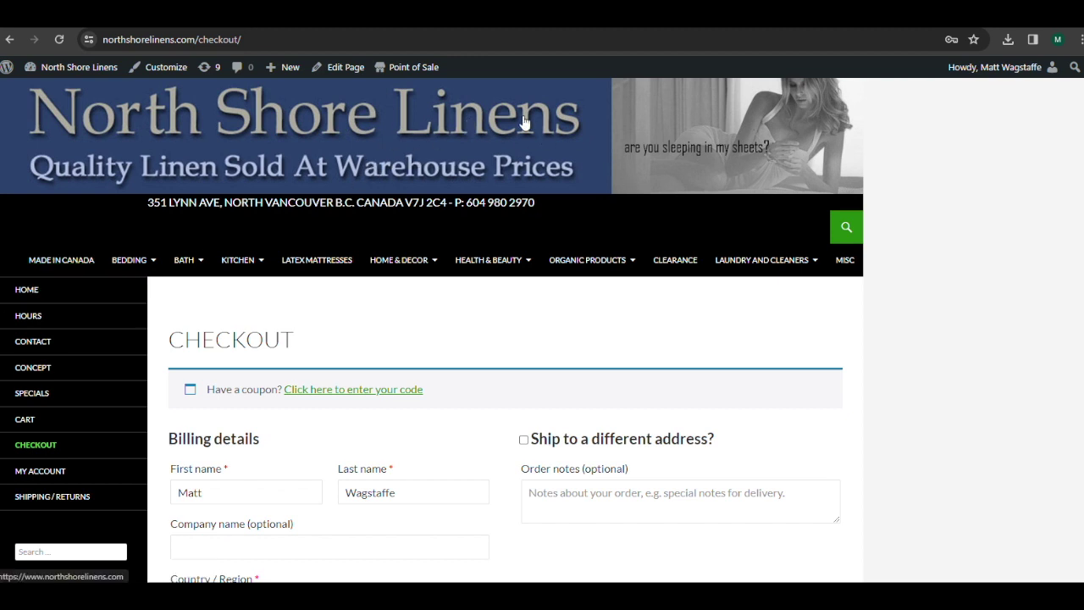
{"action": "left_click", "coordinate": [473, 127]}
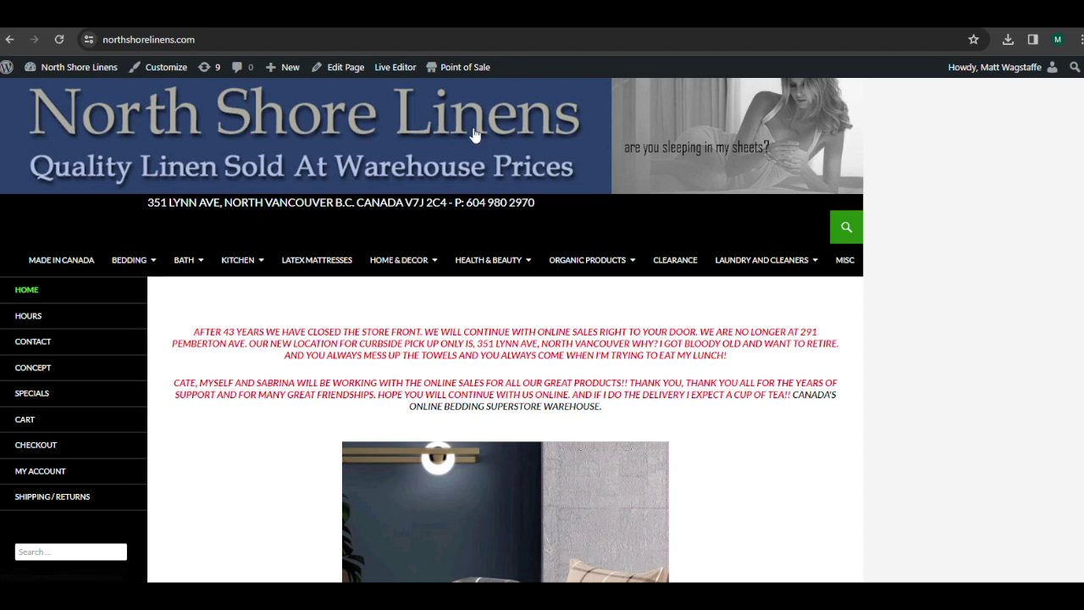
Look through the store's home page, examining the recent posts, the featured bedding and the promoted product offers.
{"action": "scroll", "coordinate": [259, 335], "scroll_direction": "down", "scroll_amount": 3}
{"action": "scroll", "coordinate": [258, 336], "scroll_direction": "down", "scroll_amount": 3}
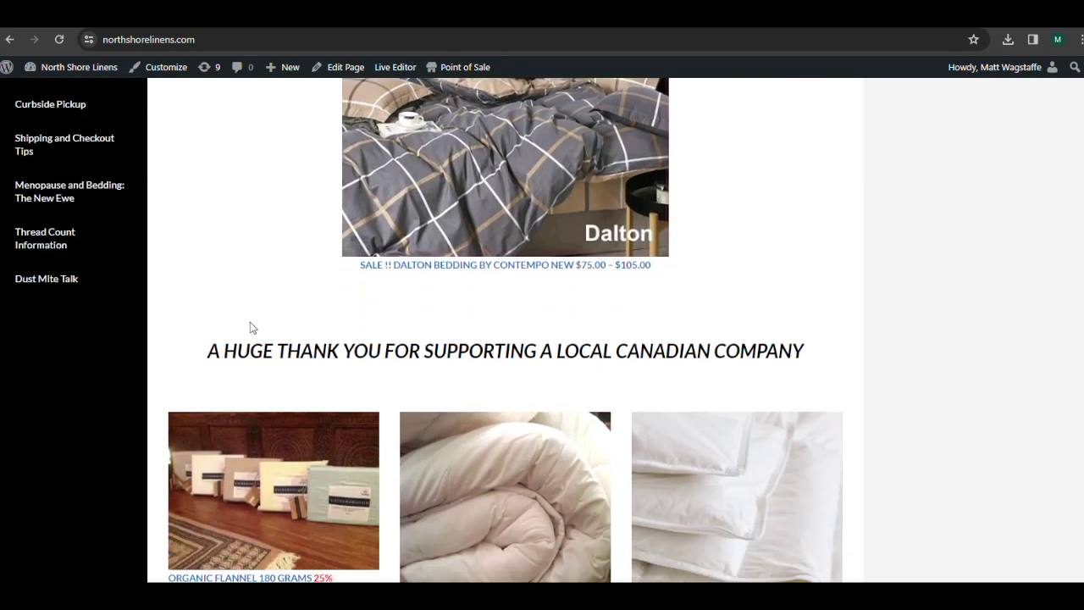
{"action": "scroll", "coordinate": [280, 307], "scroll_direction": "up", "scroll_amount": 2}
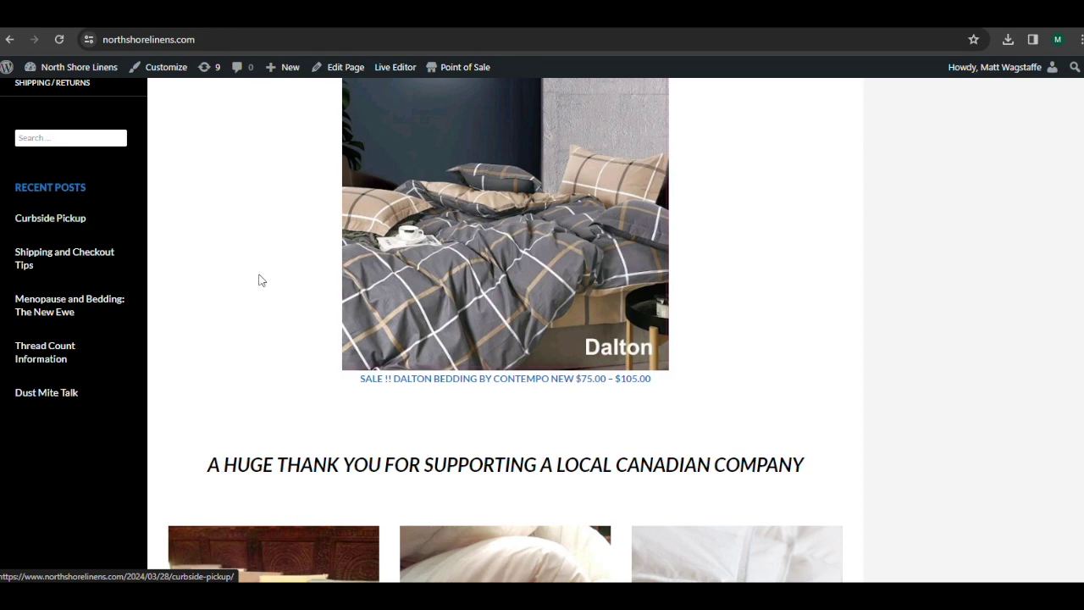
{"action": "scroll", "coordinate": [288, 326], "scroll_direction": "down", "scroll_amount": 2}
{"action": "scroll", "coordinate": [336, 357], "scroll_direction": "down", "scroll_amount": 3}
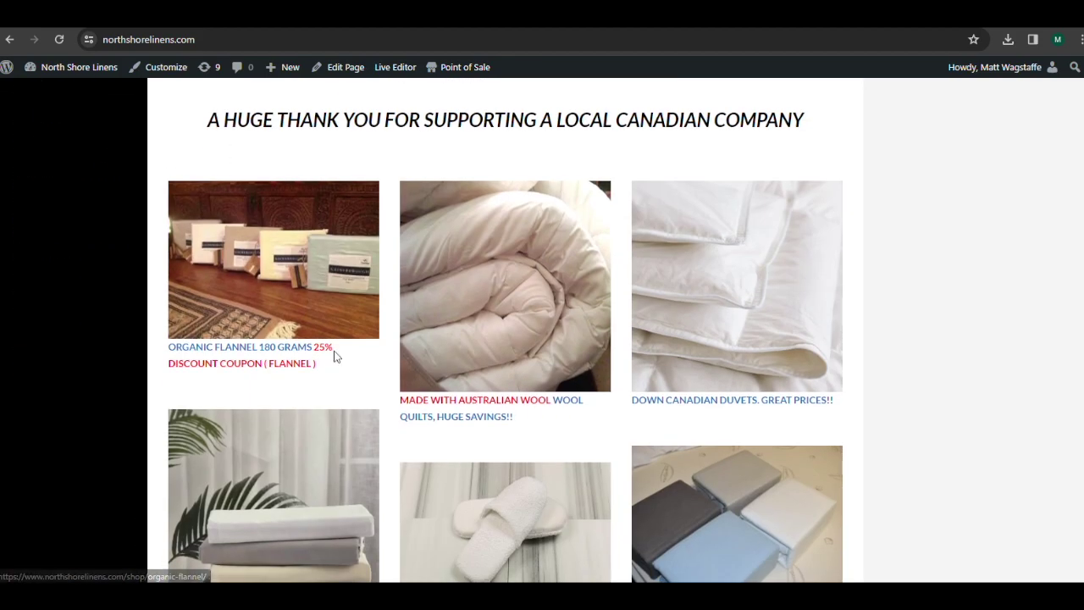
{"action": "scroll", "coordinate": [336, 357], "scroll_direction": "up", "scroll_amount": 8}
{"action": "scroll", "coordinate": [334, 357], "scroll_direction": "up", "scroll_amount": 1}
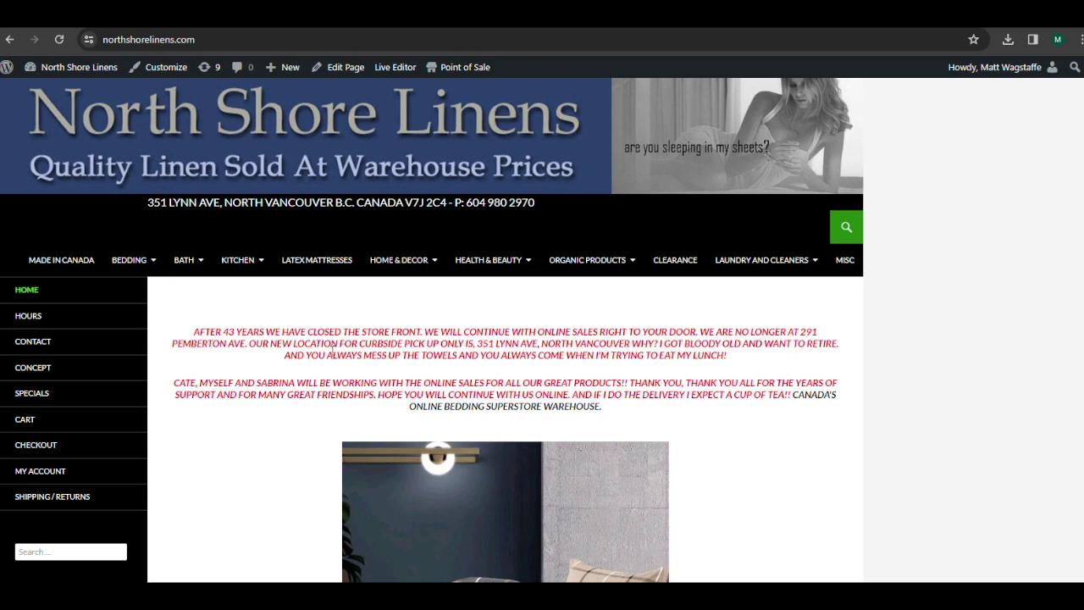
{"action": "scroll", "coordinate": [331, 355], "scroll_direction": "down", "scroll_amount": 1}
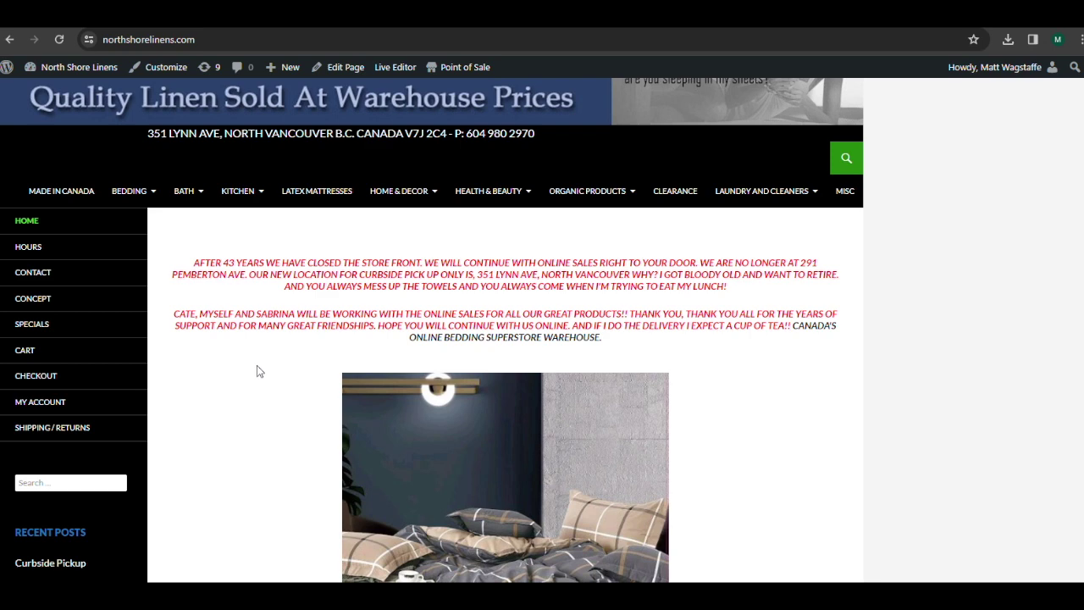
{"action": "scroll", "coordinate": [260, 371], "scroll_direction": "up", "scroll_amount": 1}
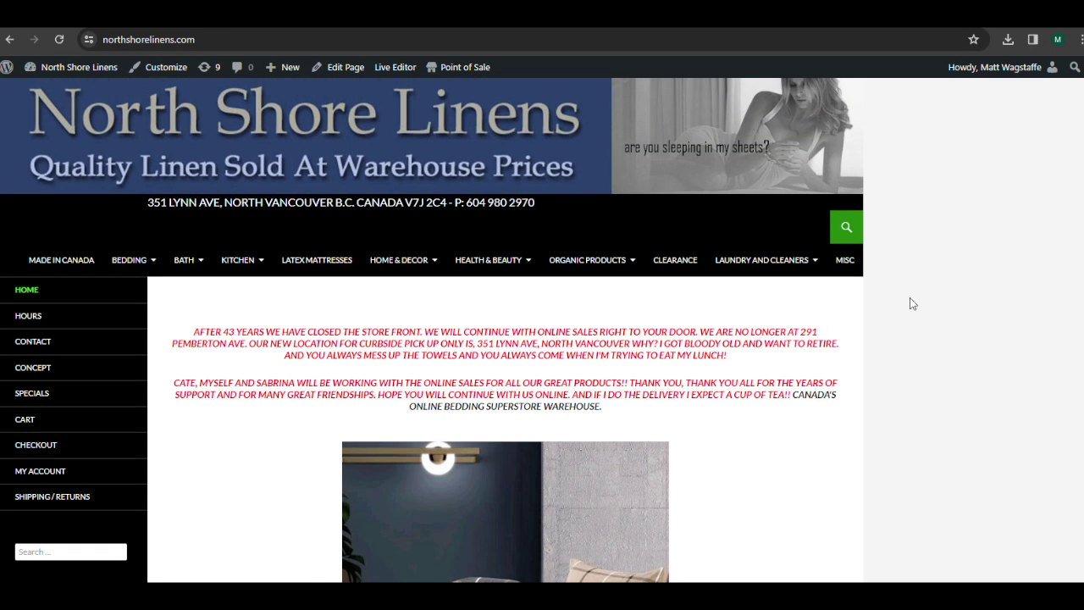